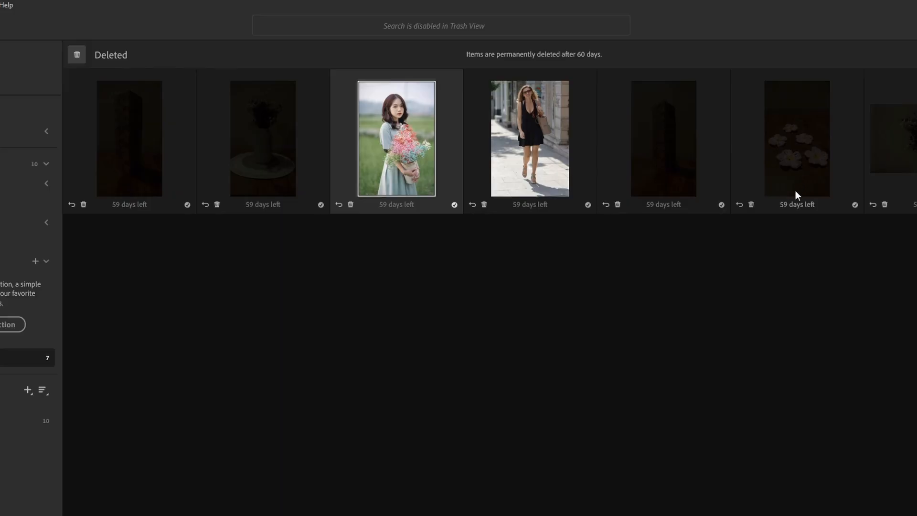
Permanently delete the dark photo of the flower blossoms from the deleted items, acknowledging that it cannot be restored.
click(750, 204)
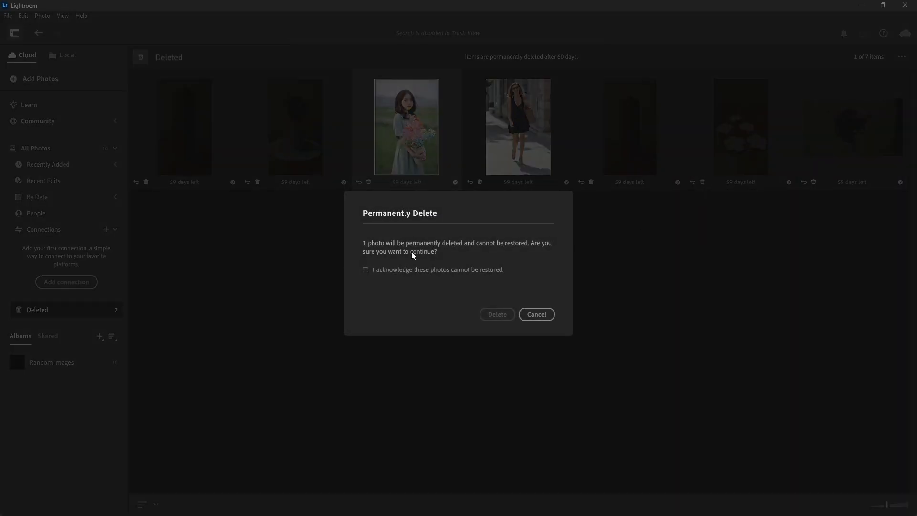
click(365, 269)
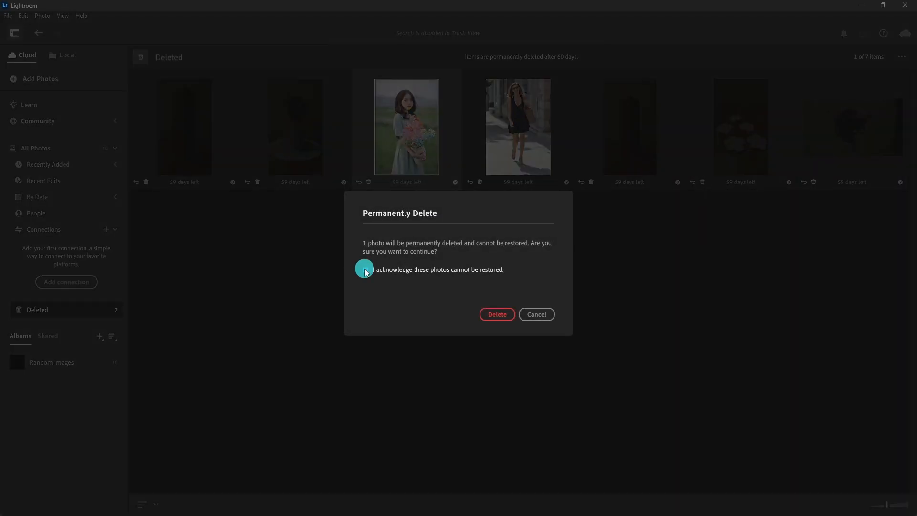
click(492, 313)
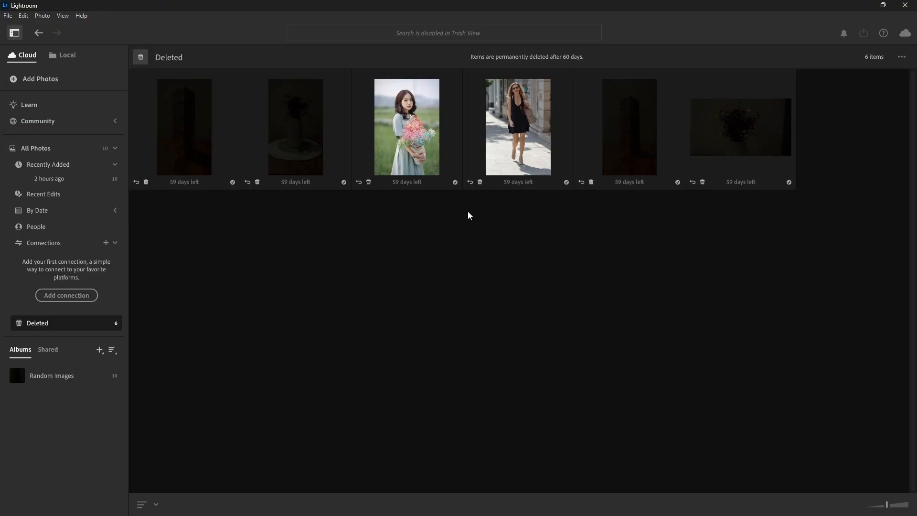
Restore the two portraits, the woman holding a bouquet and the woman in a black dress, from the deleted items.
click(426, 121)
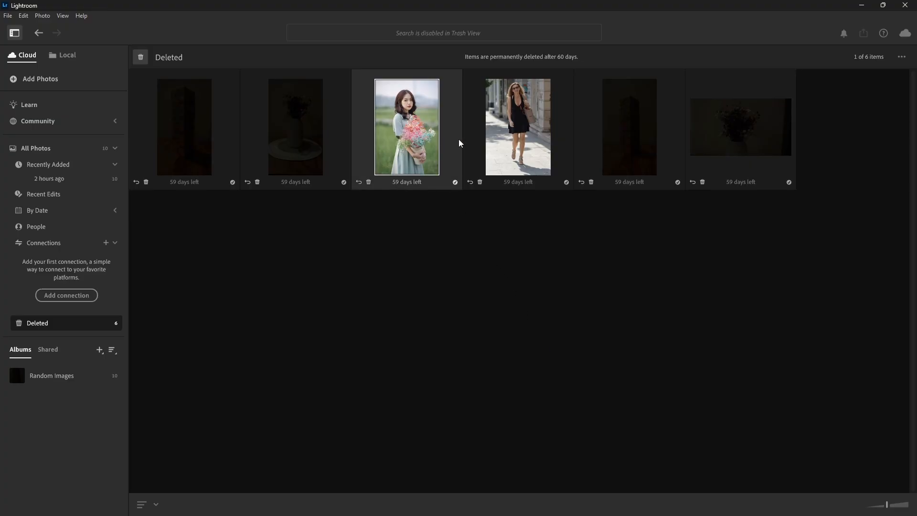
ctrl+click(519, 132)
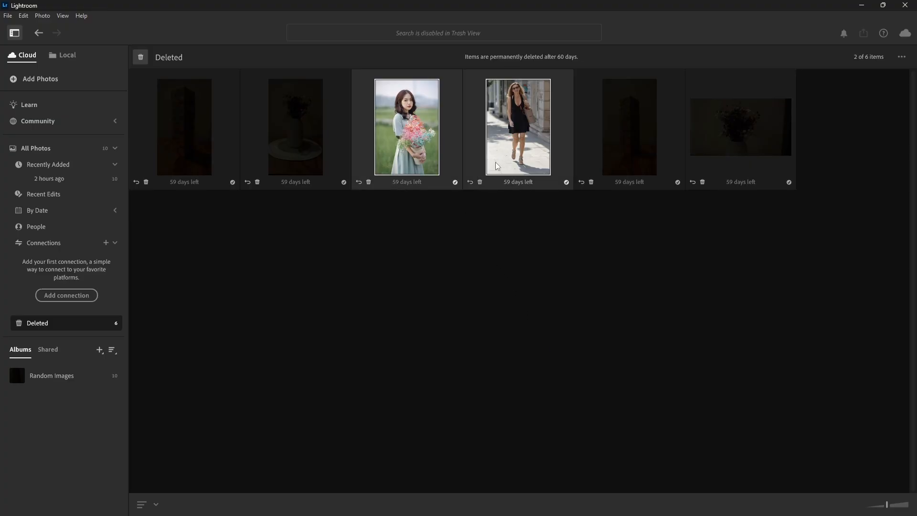
click(470, 182)
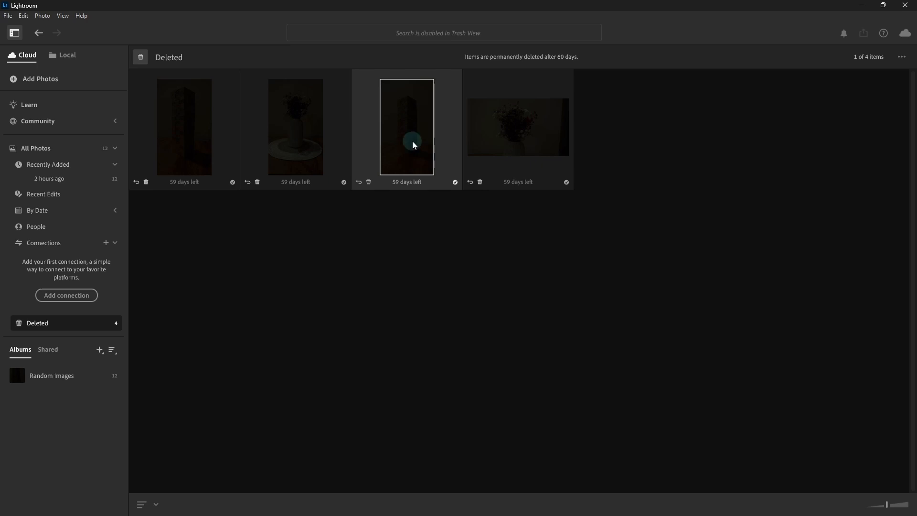
Permanently delete the last two dark photos, the block tower and the wide vase shot, acknowledging that they cannot be restored.
ctrl+click(500, 139)
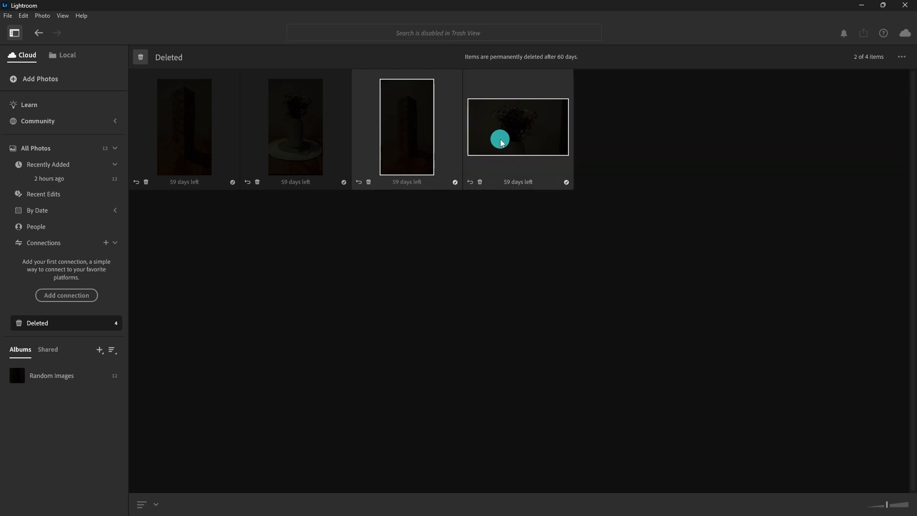
click(480, 183)
click(366, 269)
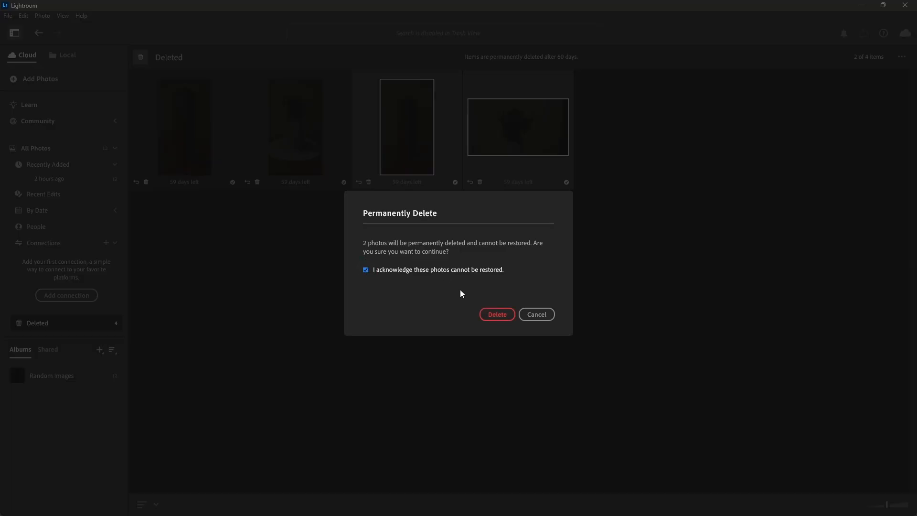
click(494, 314)
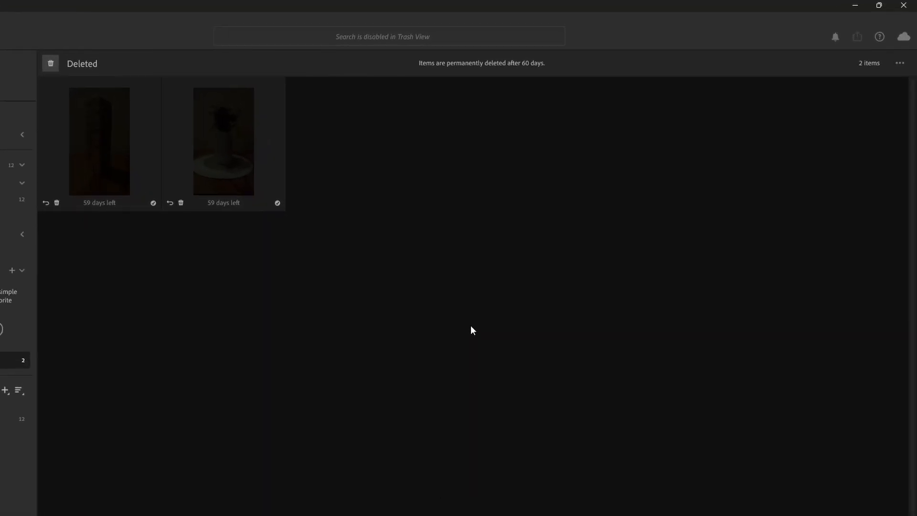
Restore all the remaining deleted photos at once.
click(898, 69)
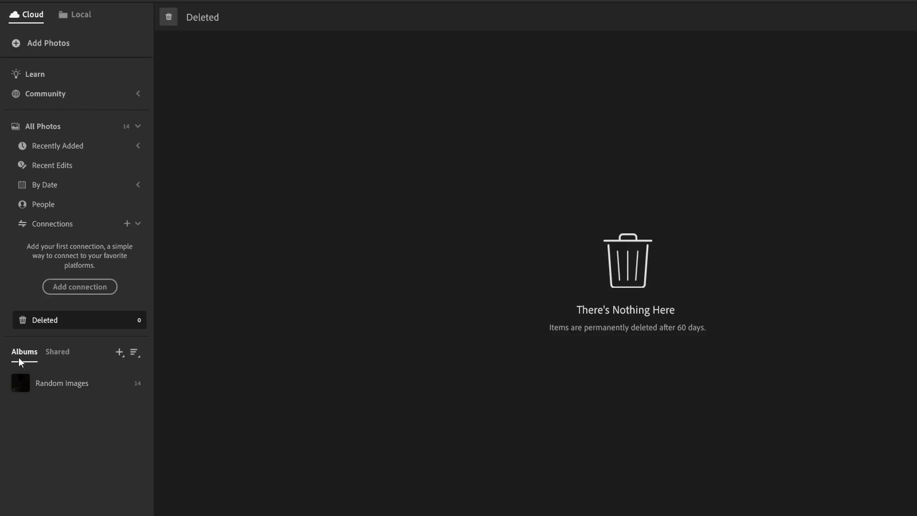
Open the Random Images album and show the list of shared photos and albums.
click(62, 383)
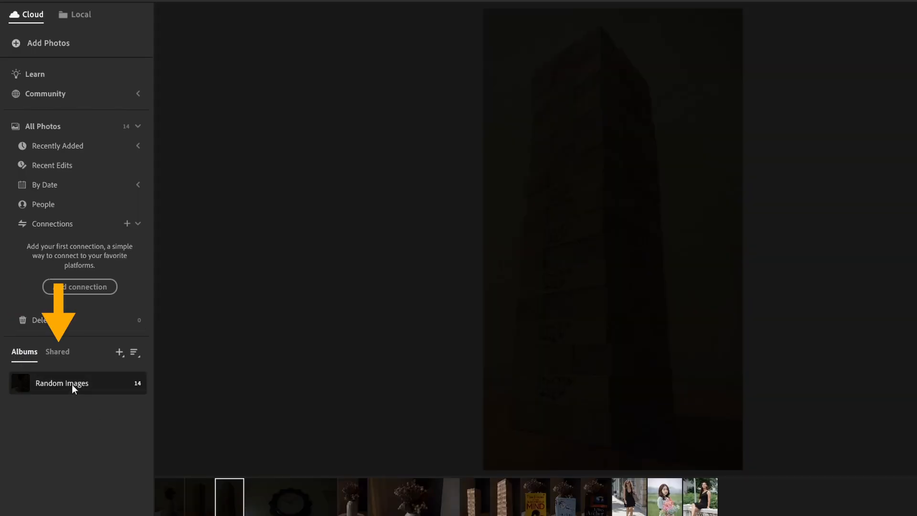
click(57, 353)
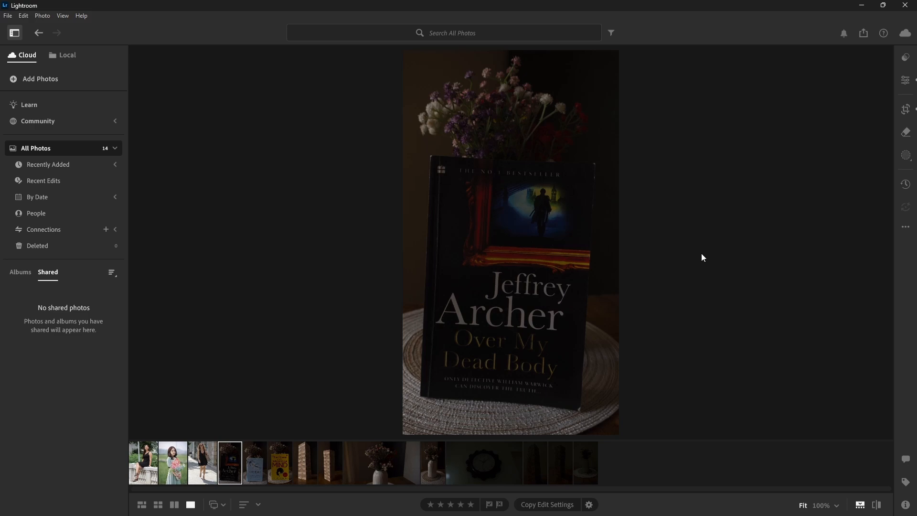
View all photos in the photo grid and the square grid, and return to the single-photo detail view.
click(142, 505)
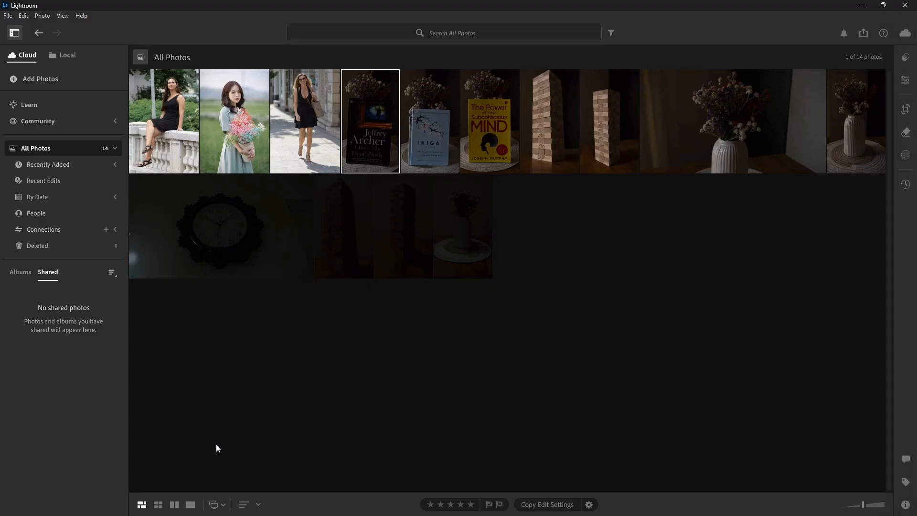
click(158, 505)
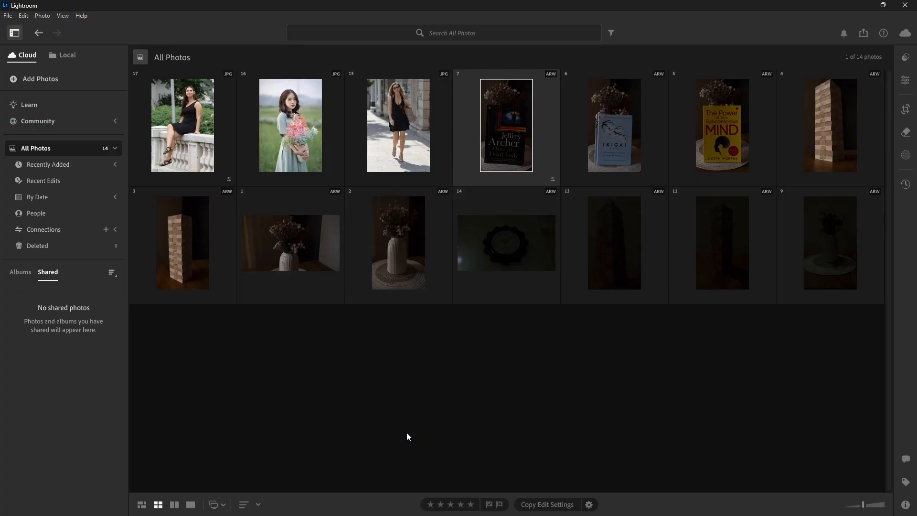
click(191, 508)
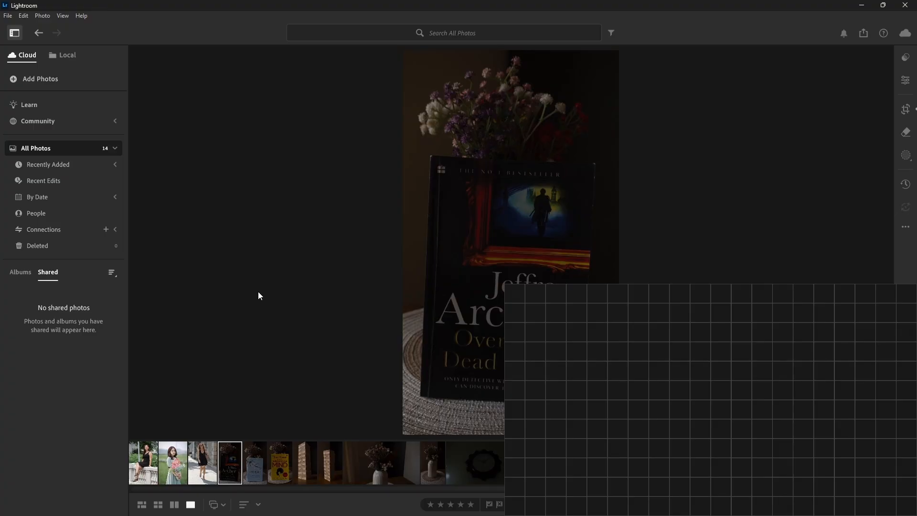
Open a secondary window showing the photos as a Photo Grid and close that window again.
click(225, 506)
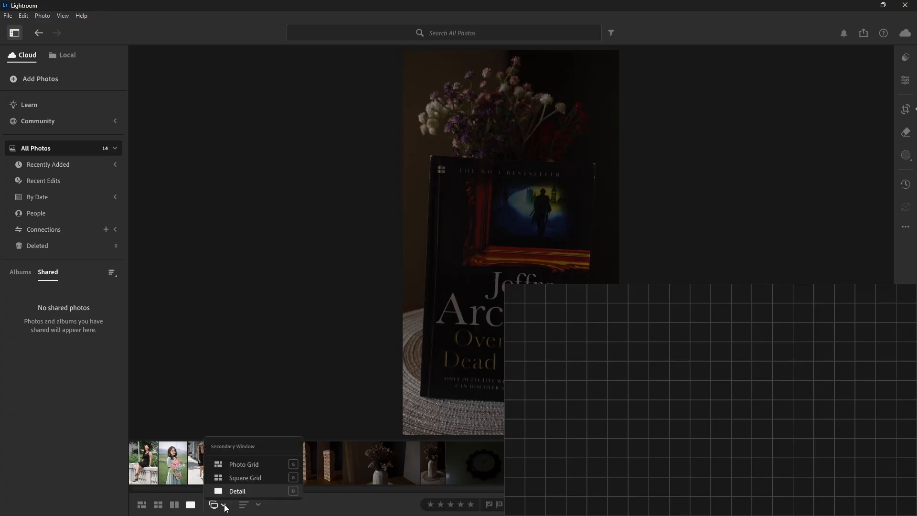
click(241, 465)
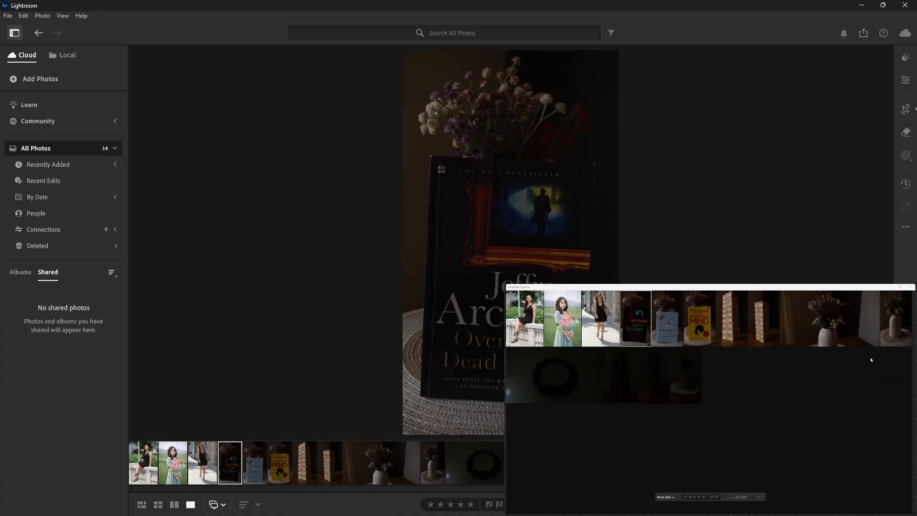
click(910, 287)
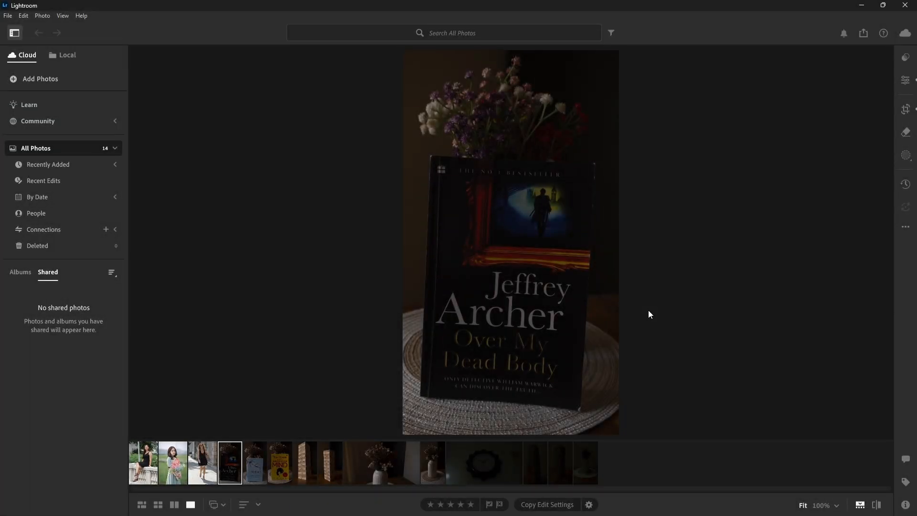
Compare the brighter Jenga tower photo side by side with the very dark tower photo.
click(305, 460)
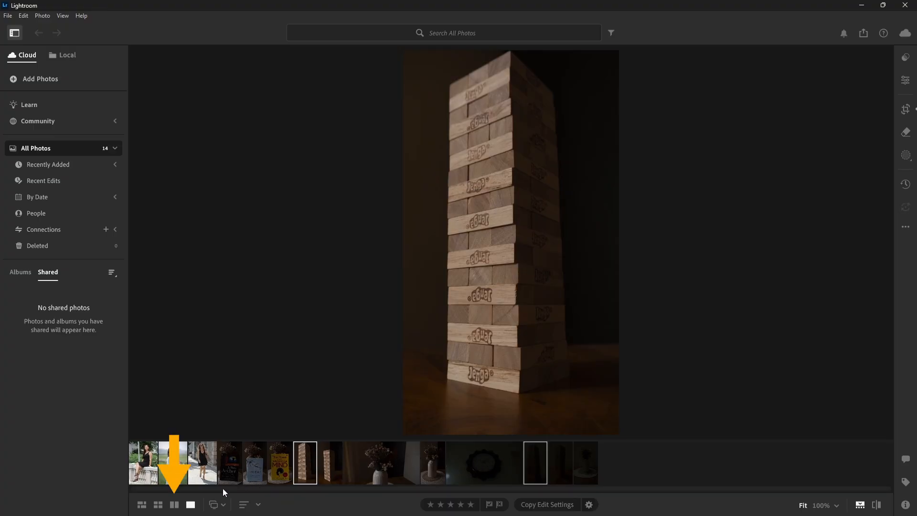
click(174, 504)
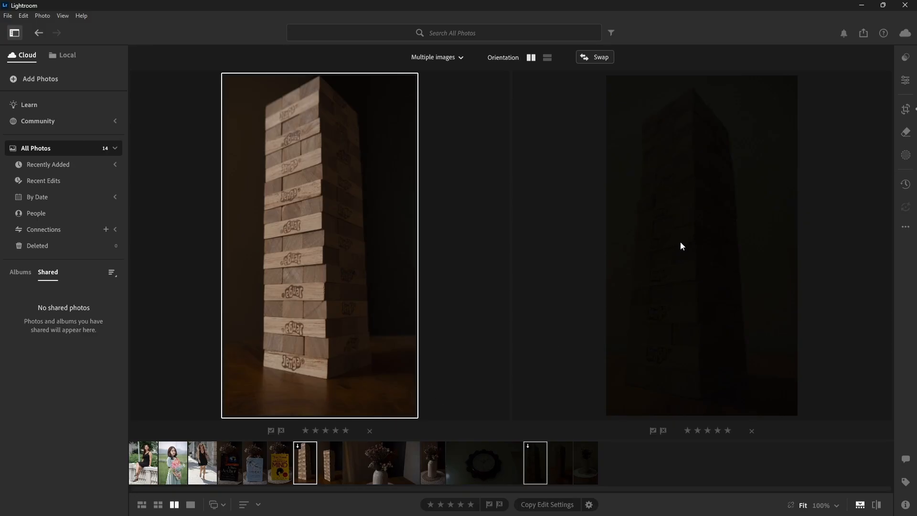
Rate the very dark tower photo three stars and flag it as picked, and flag the brighter Jenga photo as rejected.
click(680, 242)
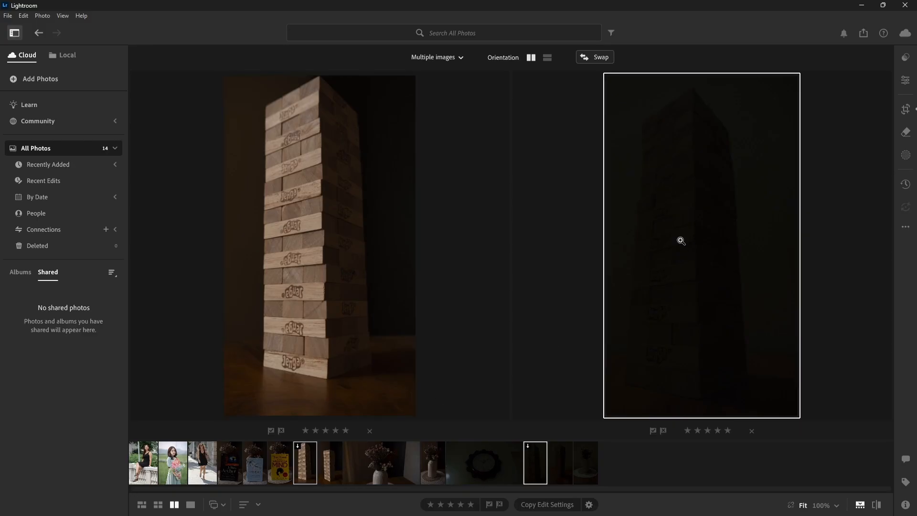
click(708, 431)
click(652, 432)
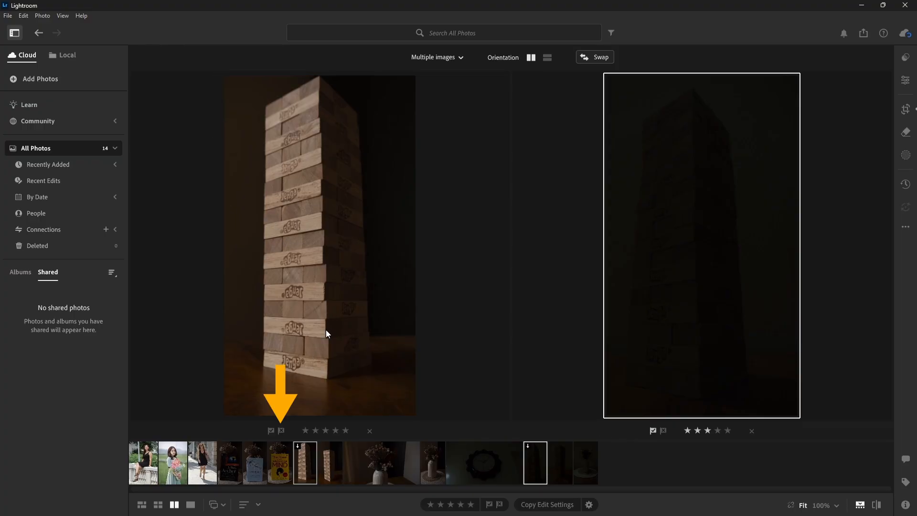
click(282, 431)
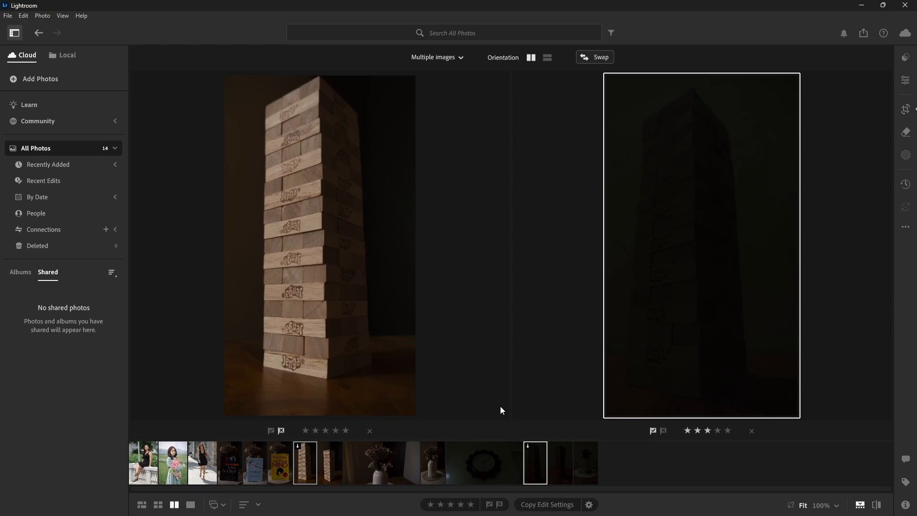
Replace the brighter Jenga photo in the comparison with the neighbouring Jenga tower photo.
click(310, 258)
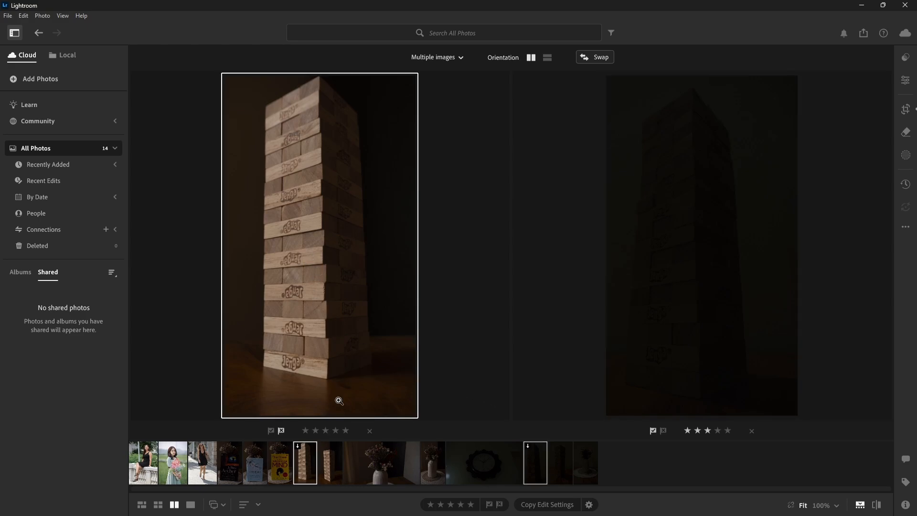
click(332, 460)
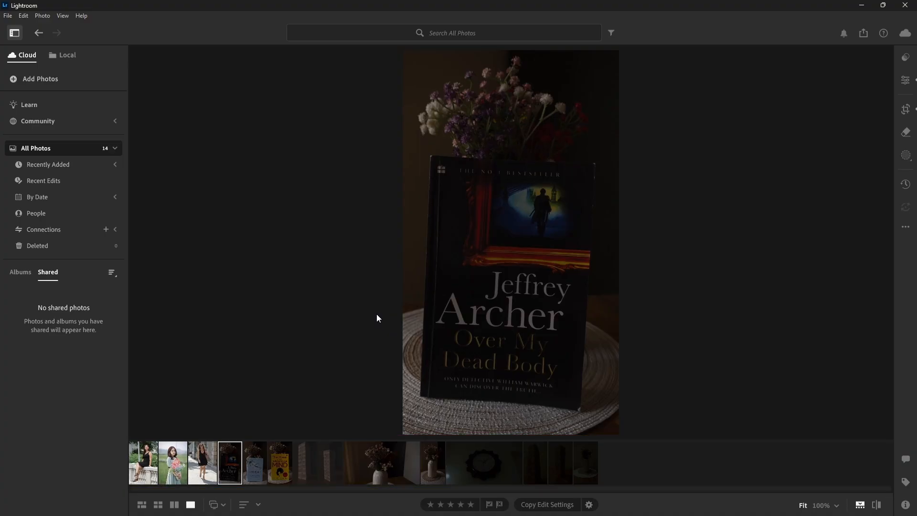
click(251, 505)
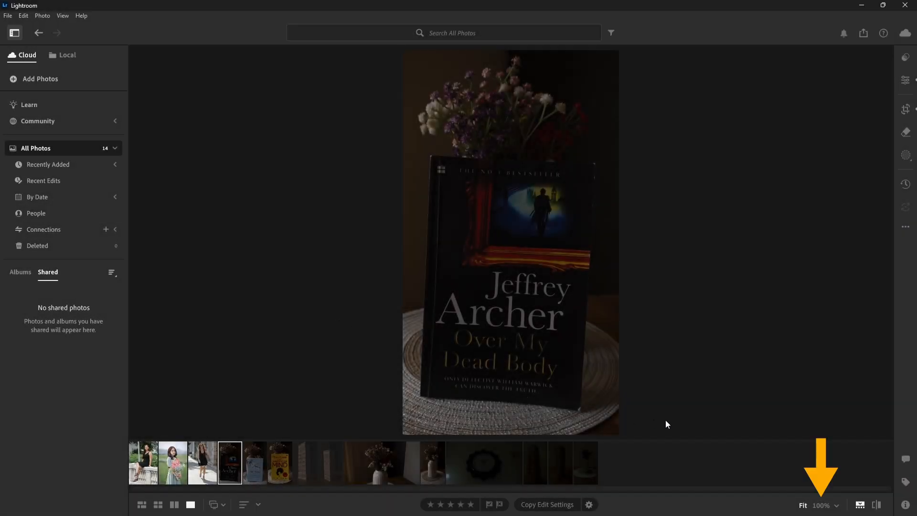
Inspect the book photo at 100% and at Fit, check the available zoom levels, and magnify a boxed area around the cover picture.
click(821, 506)
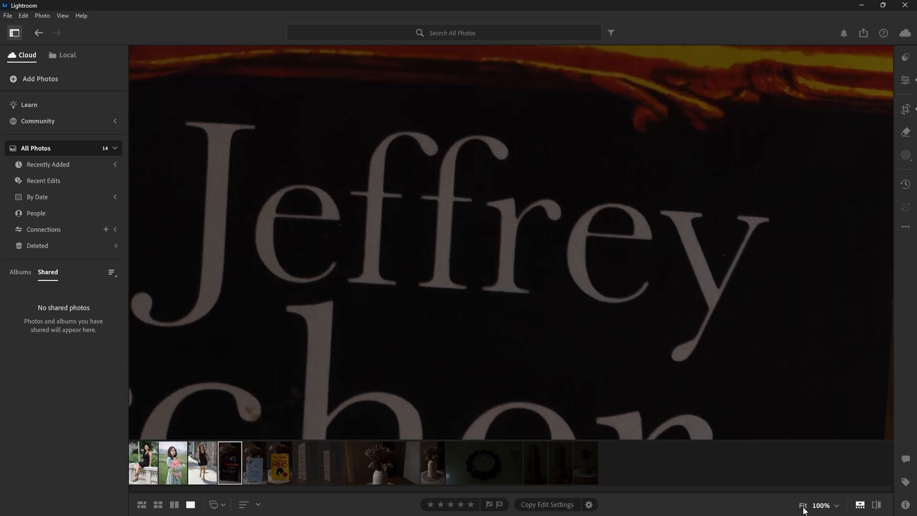
click(803, 505)
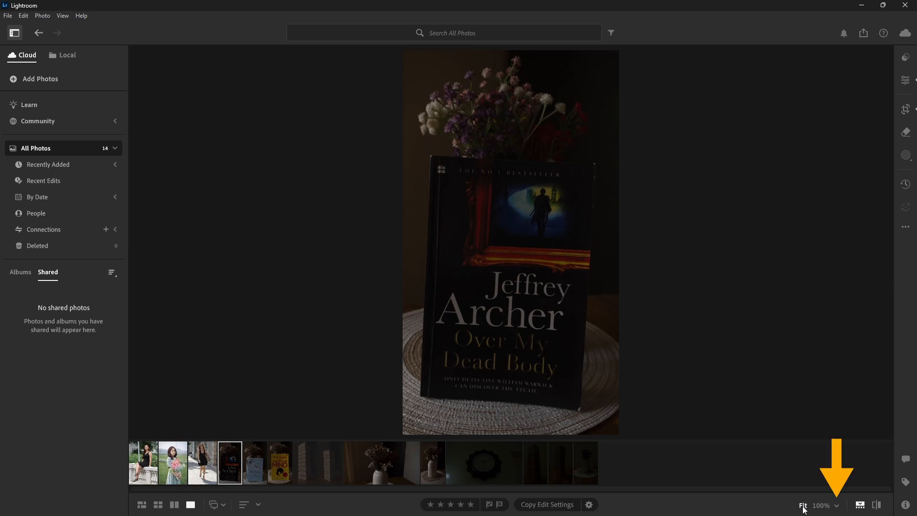
click(837, 506)
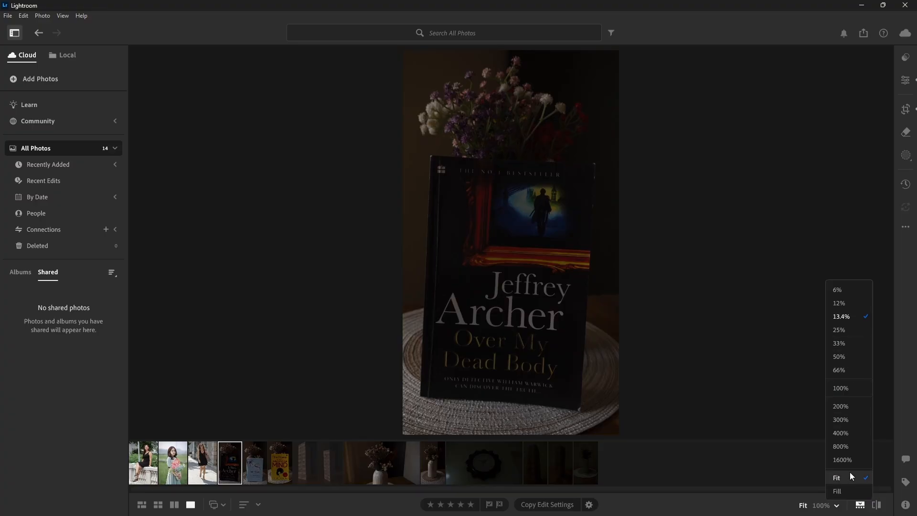
click(673, 317)
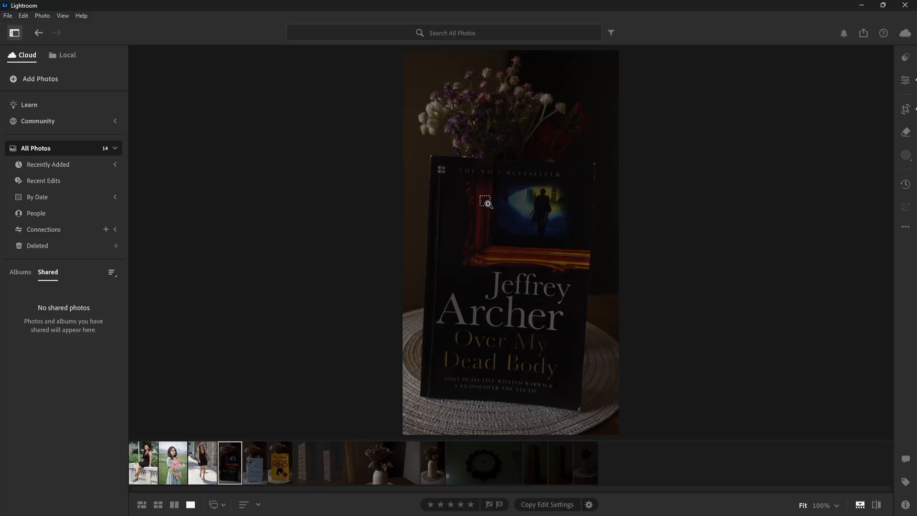
drag(485, 184, 585, 246)
Hide the library sidebar and the filmstrip to give the book photo more room.
click(17, 40)
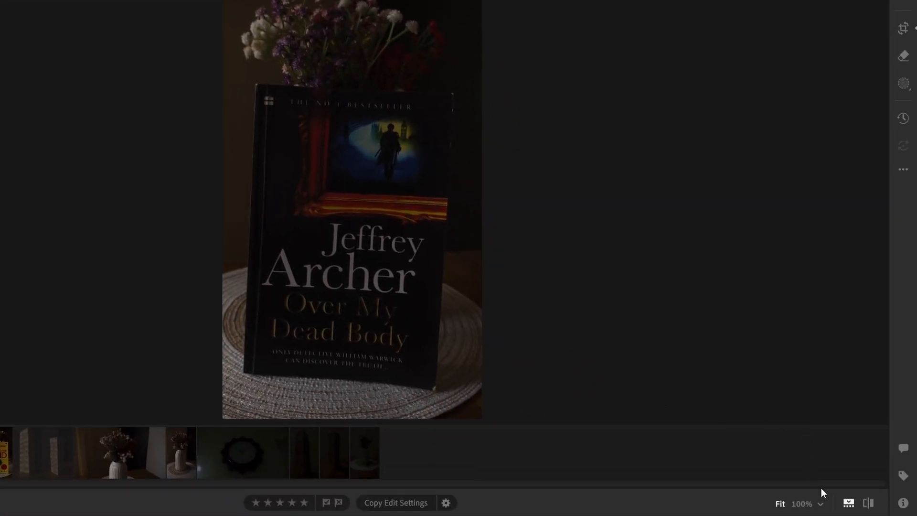
click(849, 504)
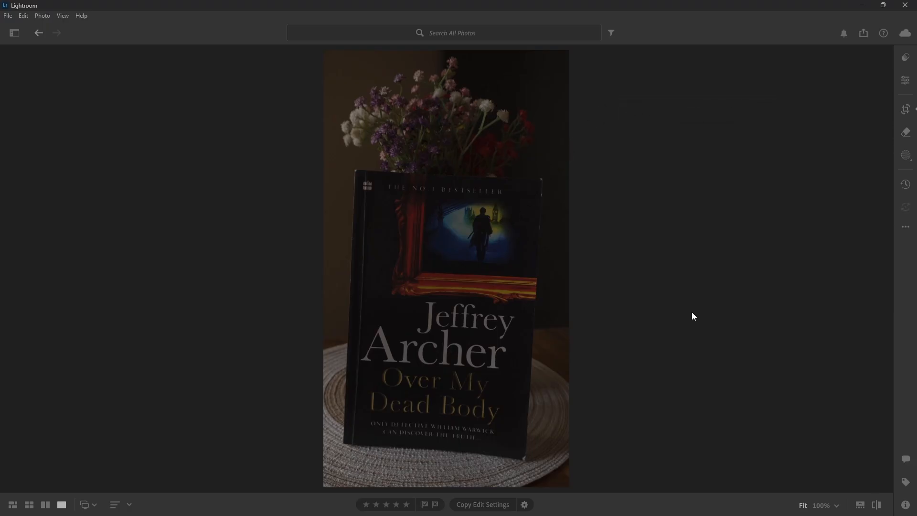
Open the presets for the book photo, browse the Recommended ones, and list the Premium preset groups.
click(906, 58)
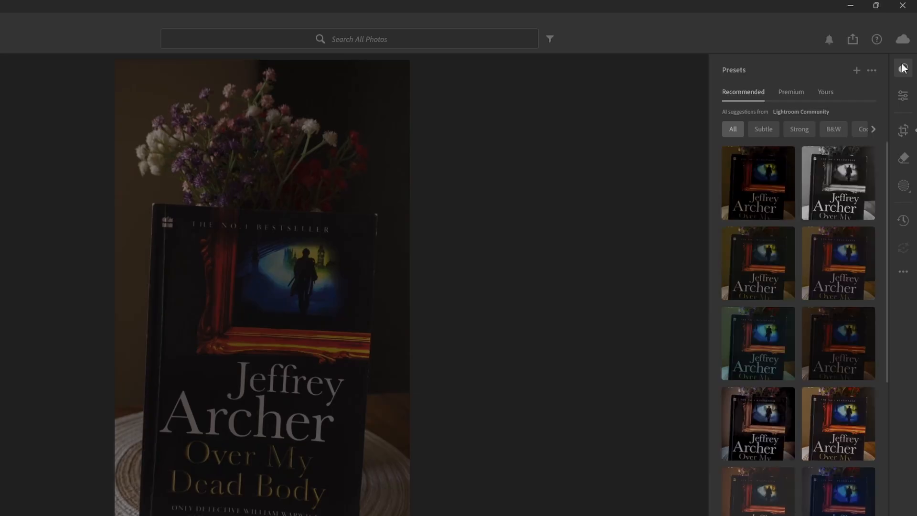
drag(886, 268, 887, 234)
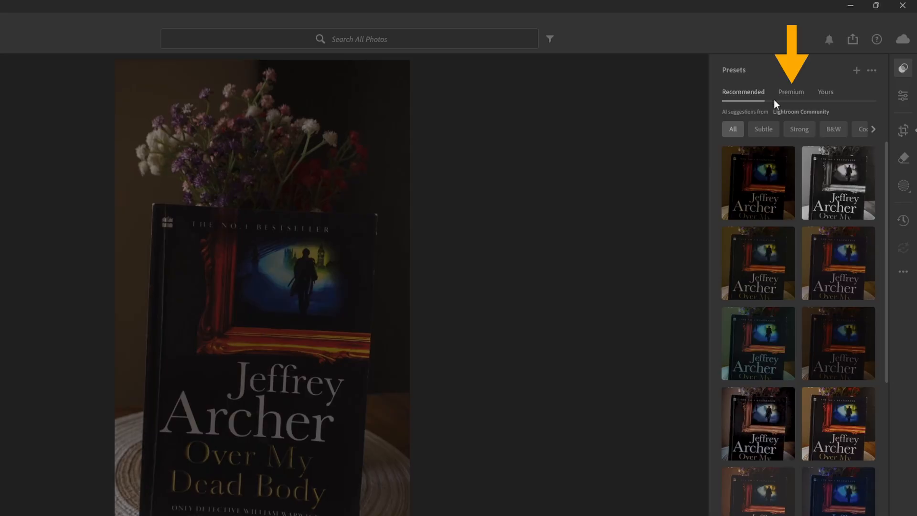
click(790, 93)
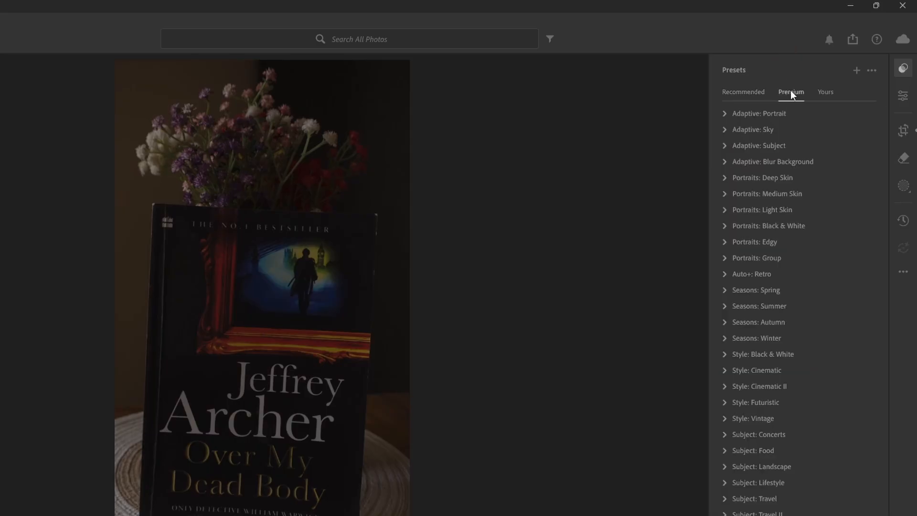
Browse the Adaptive: Blur Background and Seasons: Spring groups of the Premium presets.
click(724, 162)
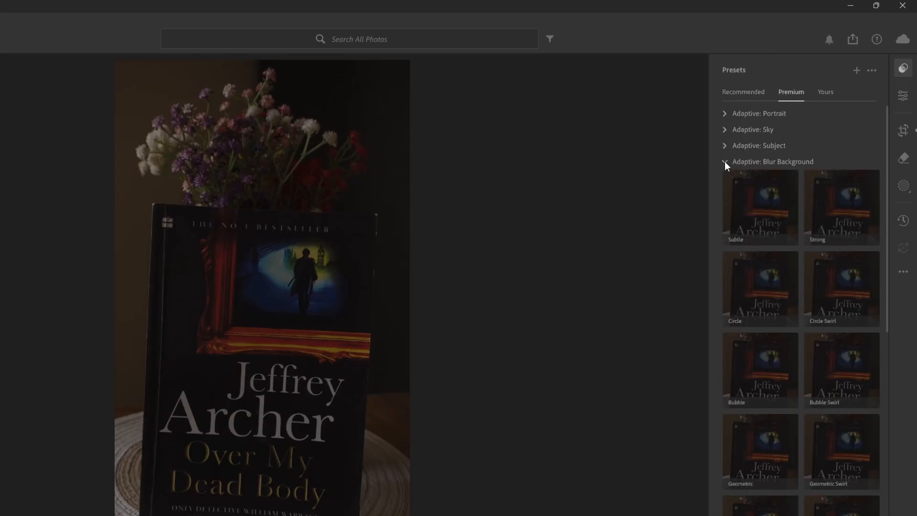
click(723, 162)
click(725, 290)
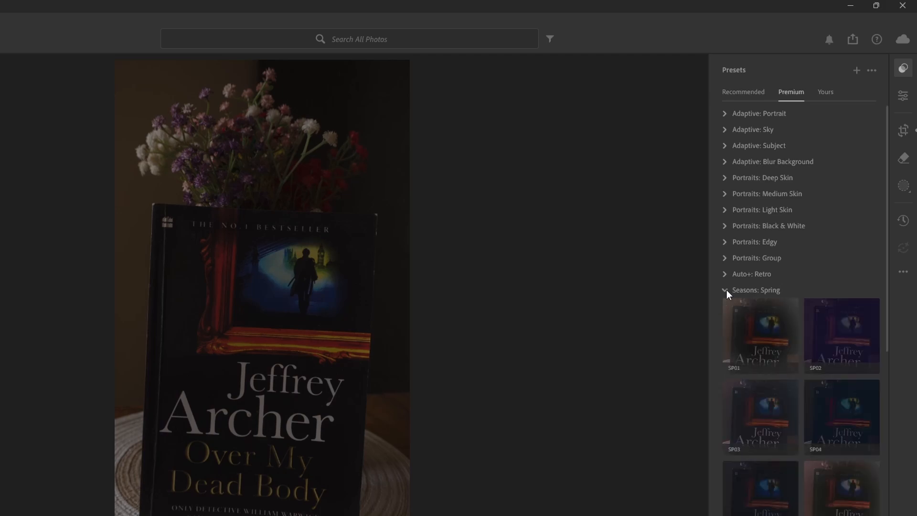
click(725, 290)
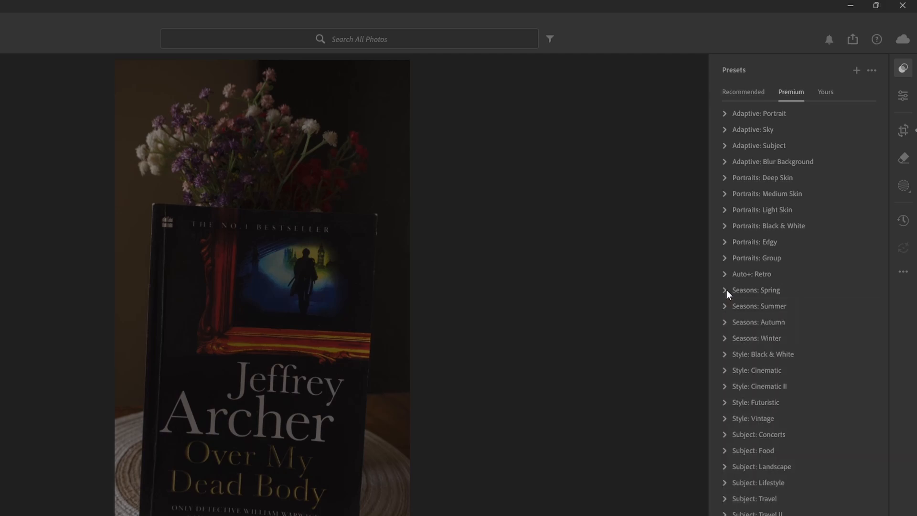
Look through the Color presets of the Basics group among your own presets, and switch from the presets to the edit controls.
click(825, 93)
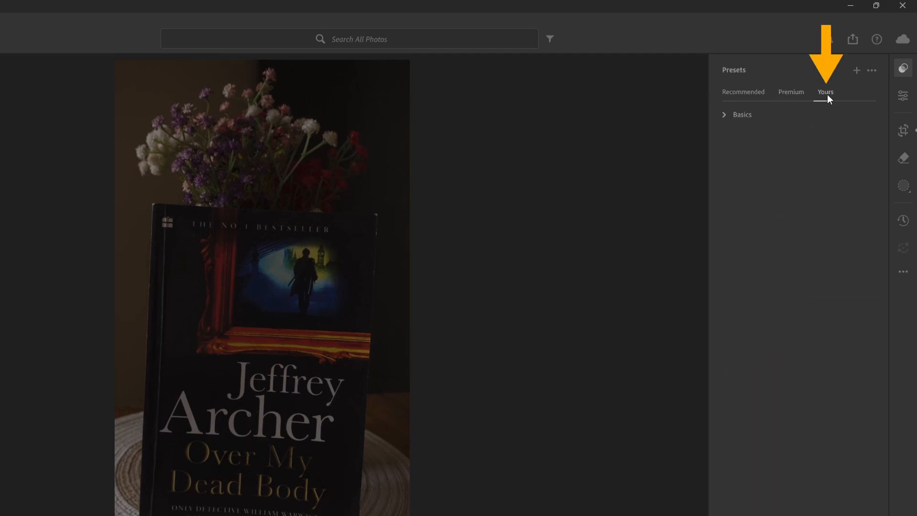
click(724, 115)
click(735, 132)
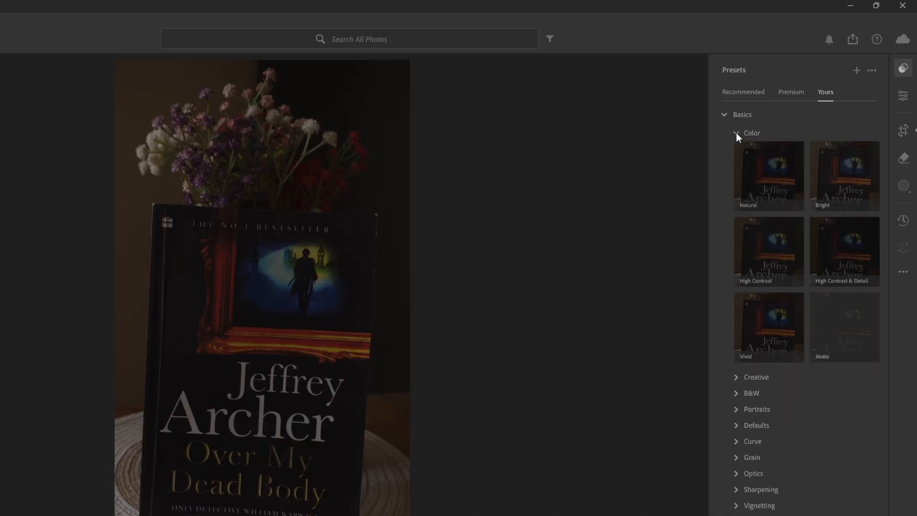
click(735, 133)
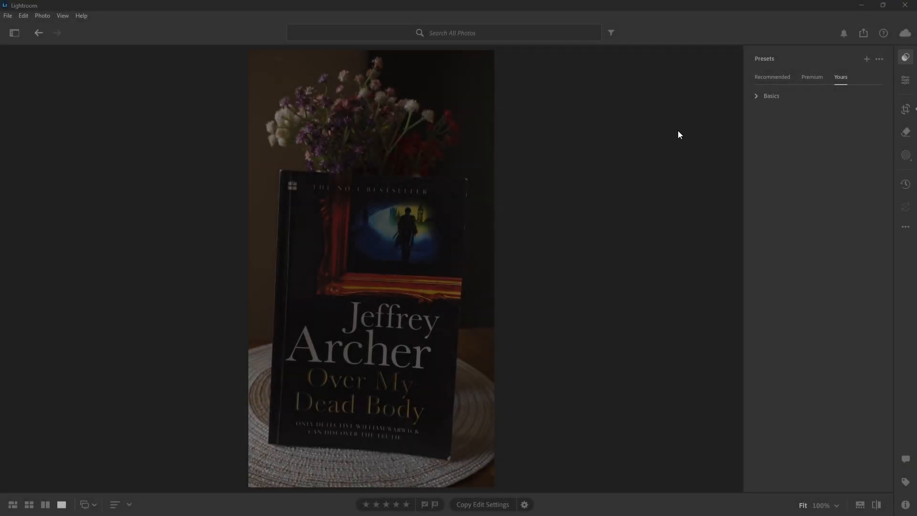
click(906, 58)
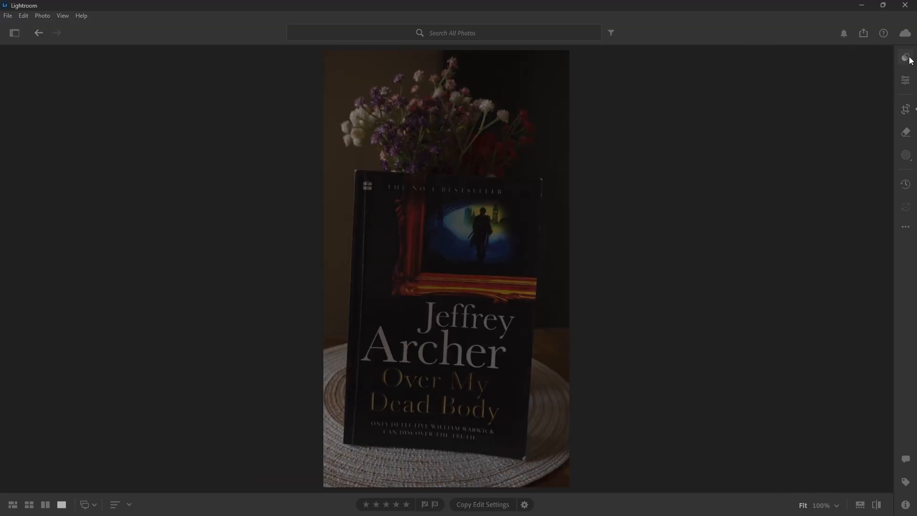
click(905, 80)
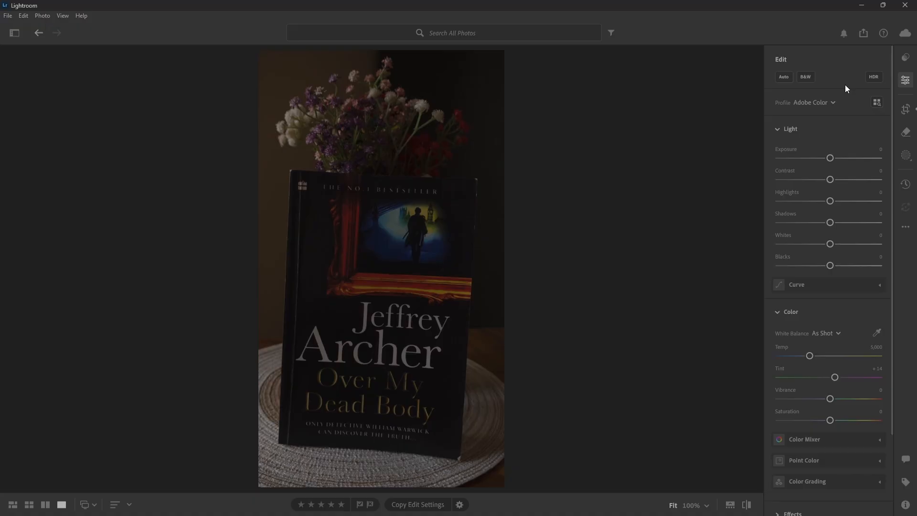
Try the Auto, black-and-white and HDR options on the book photo, and revert them.
click(782, 76)
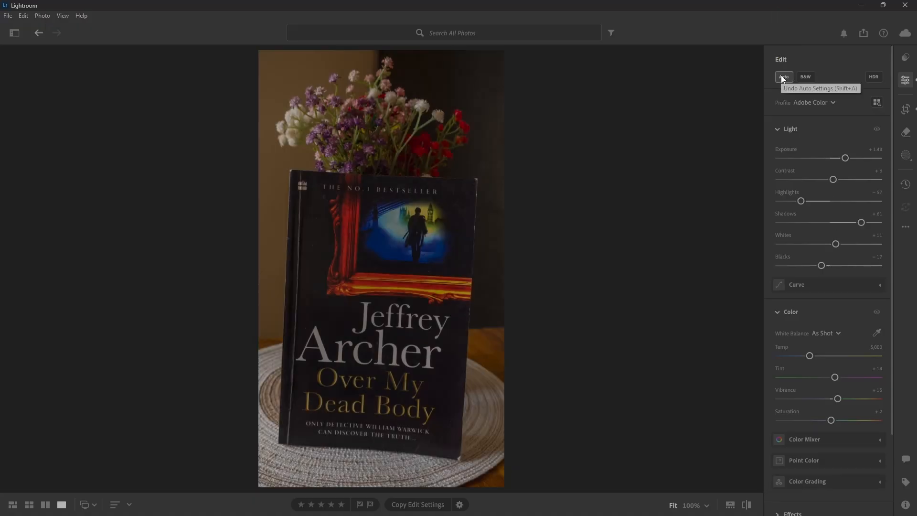
click(781, 74)
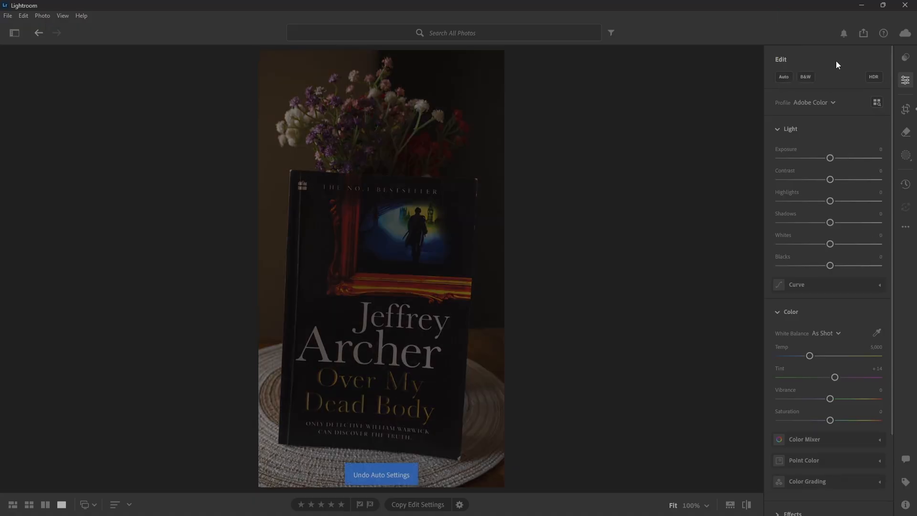
click(804, 76)
click(813, 77)
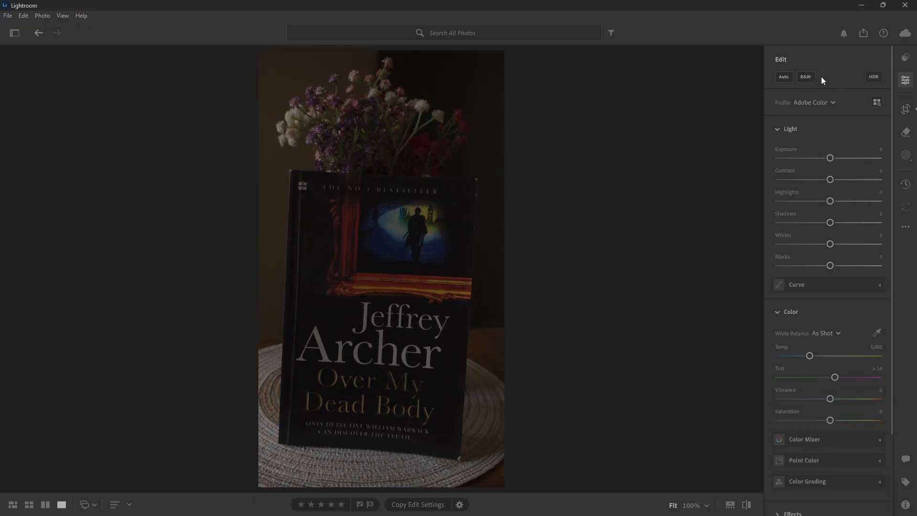
click(873, 77)
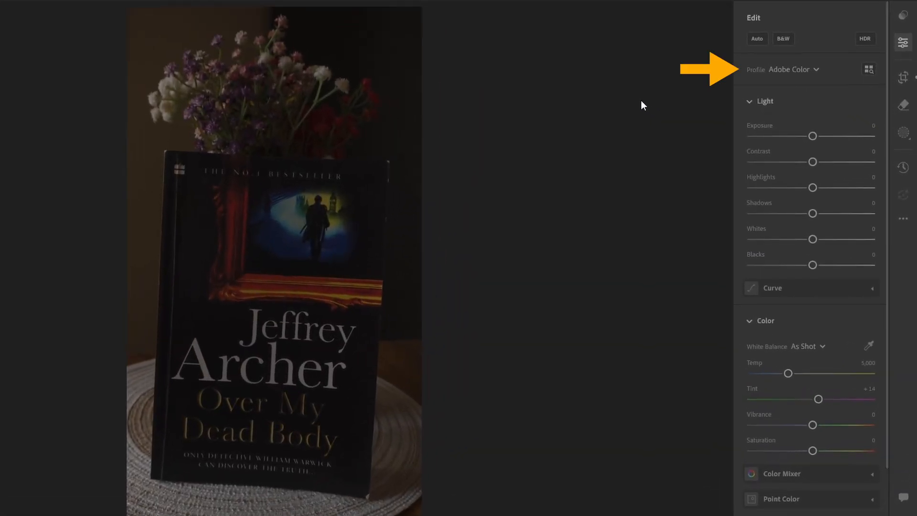
Browse all profiles and apply the Camera Matching Standard profile to the book photo.
click(815, 70)
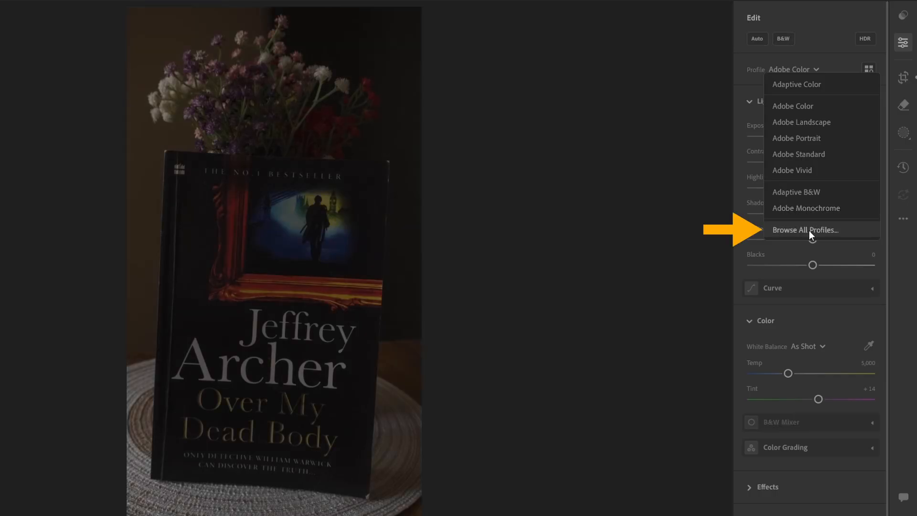
click(810, 230)
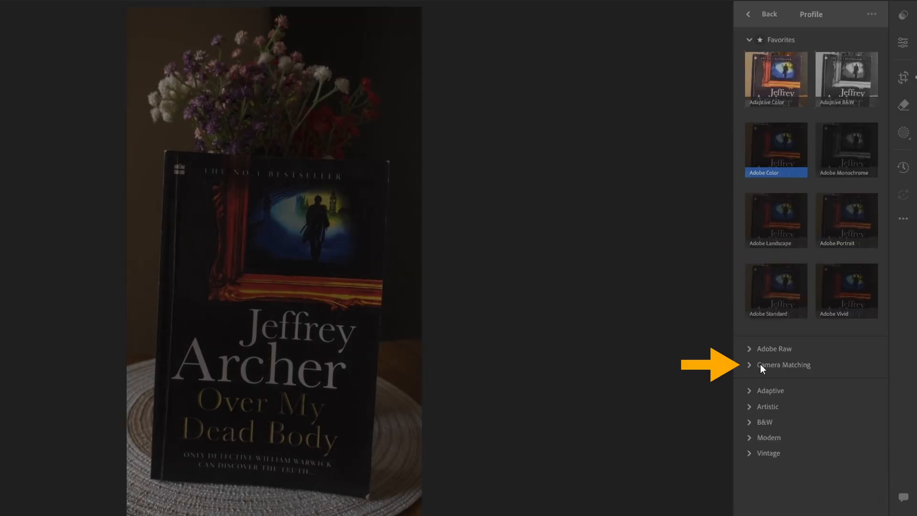
click(788, 364)
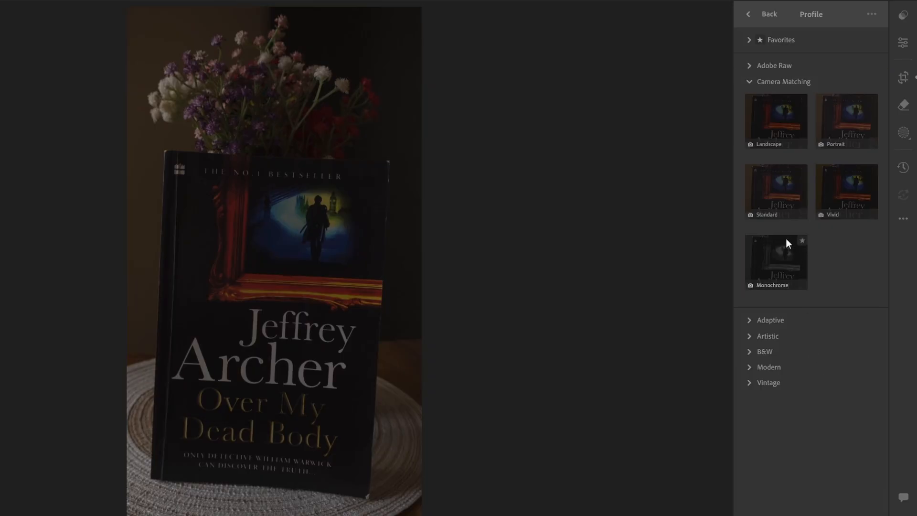
click(772, 198)
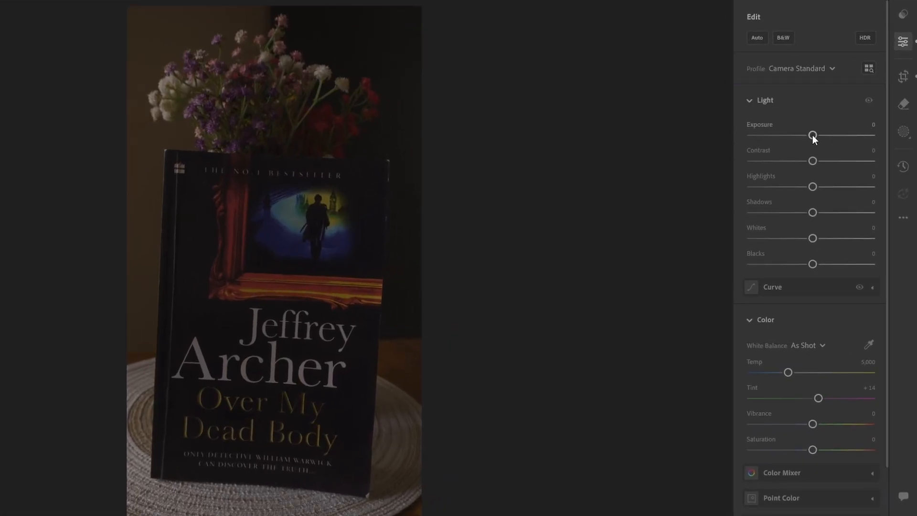
Raise the book photo's exposure to +2.71, try resetting it, and undo the reset.
drag(812, 135, 845, 135)
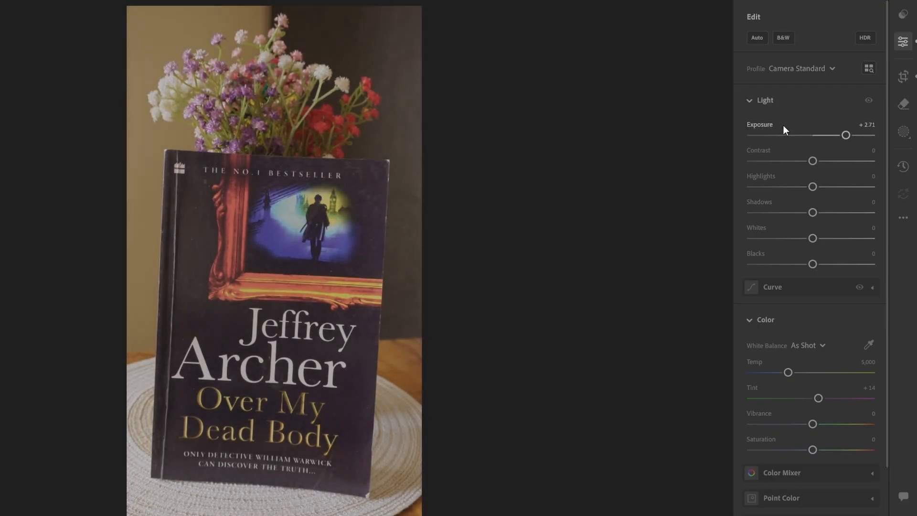
double_click(755, 126)
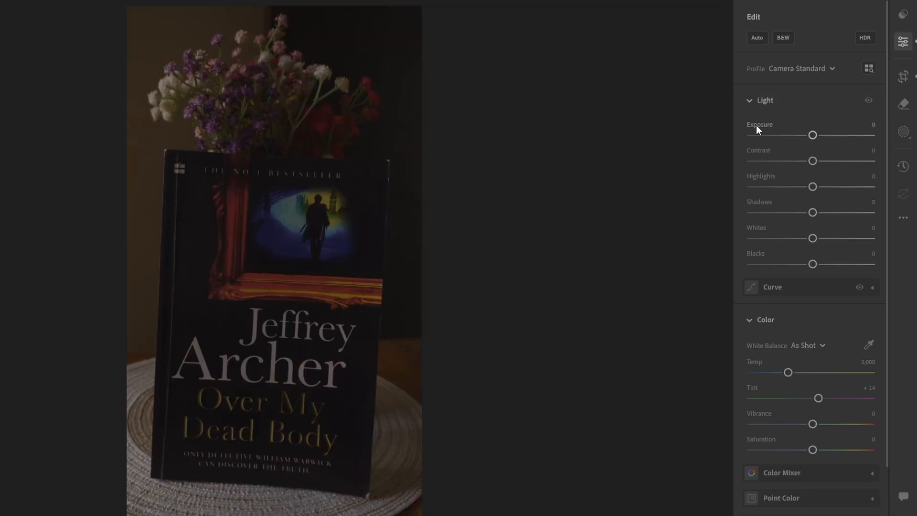
key(ctrl+z)
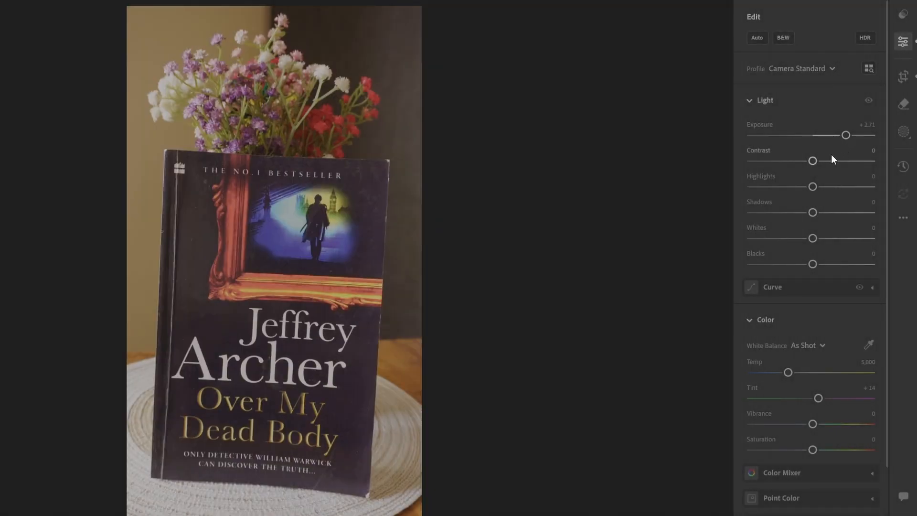
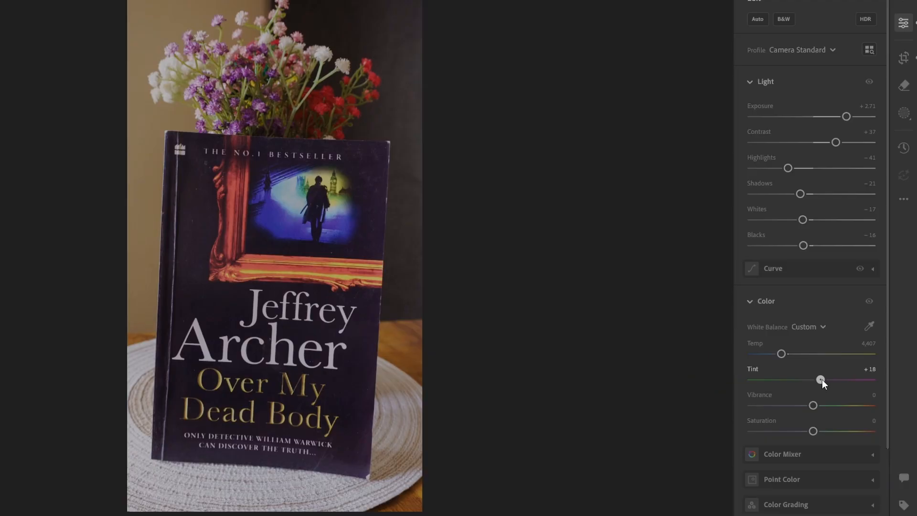
Set the tint to +20, vibrance to +4 and saturation to +2, and compare the photo with its original.
drag(821, 379, 814, 405)
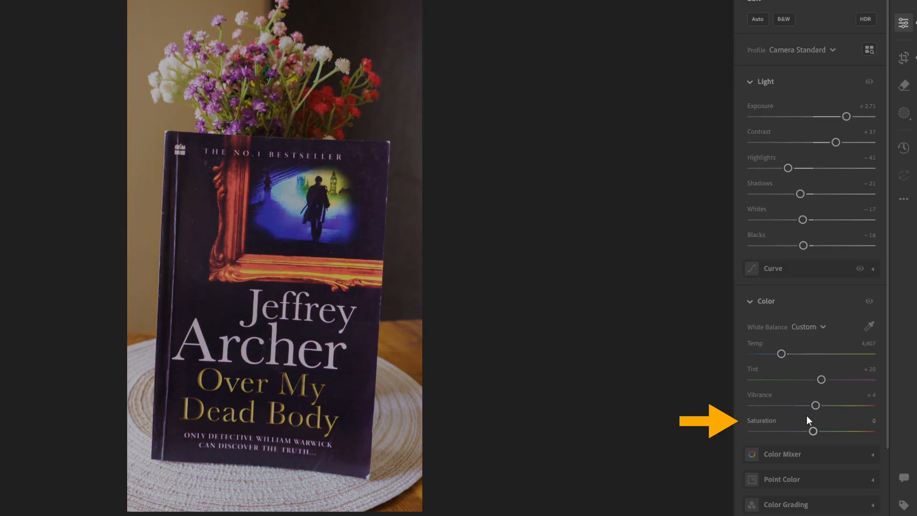
drag(811, 432, 813, 431)
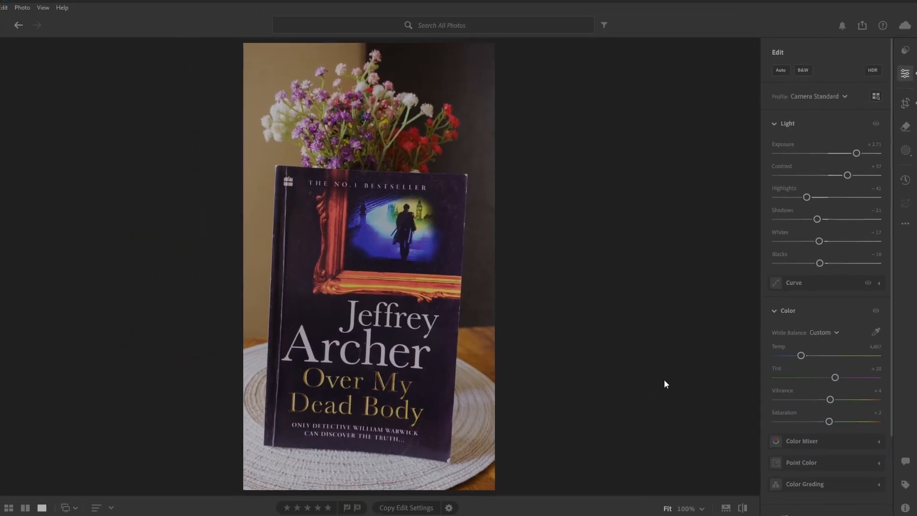
click(747, 507)
click(746, 507)
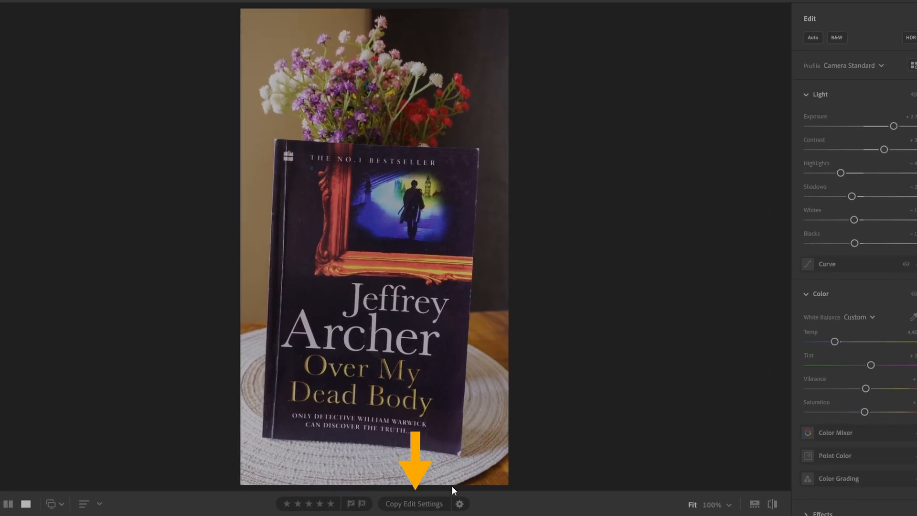
Review the copy options and copy the book photo's edit settings, including the Camera Standard profile, Light, Color, Effects and Detail.
click(413, 504)
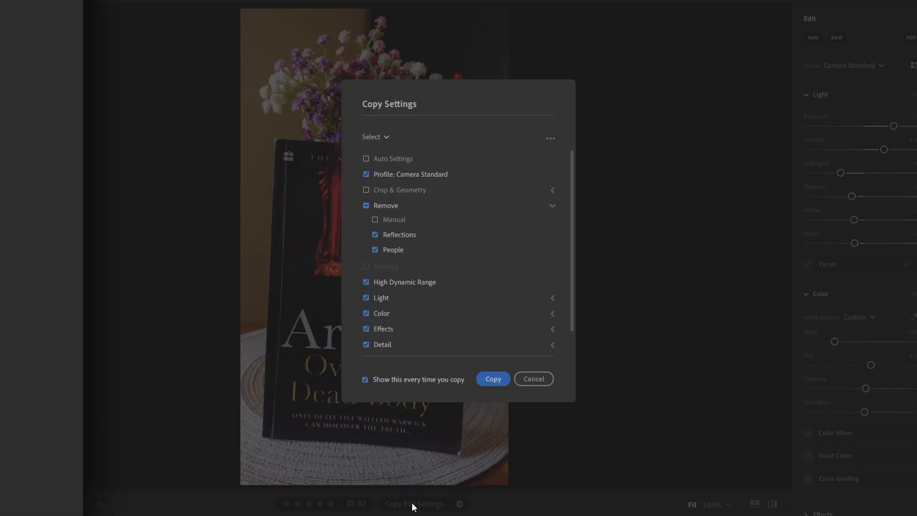
click(526, 379)
click(462, 507)
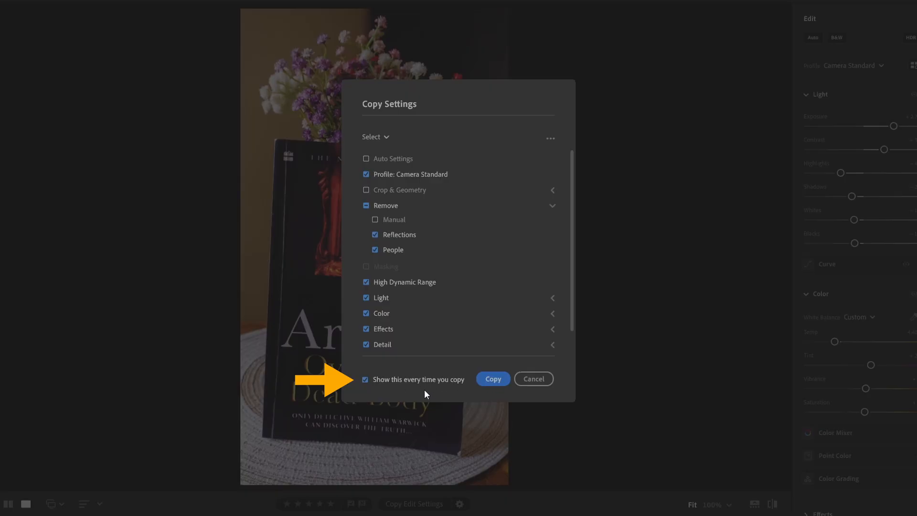
click(496, 377)
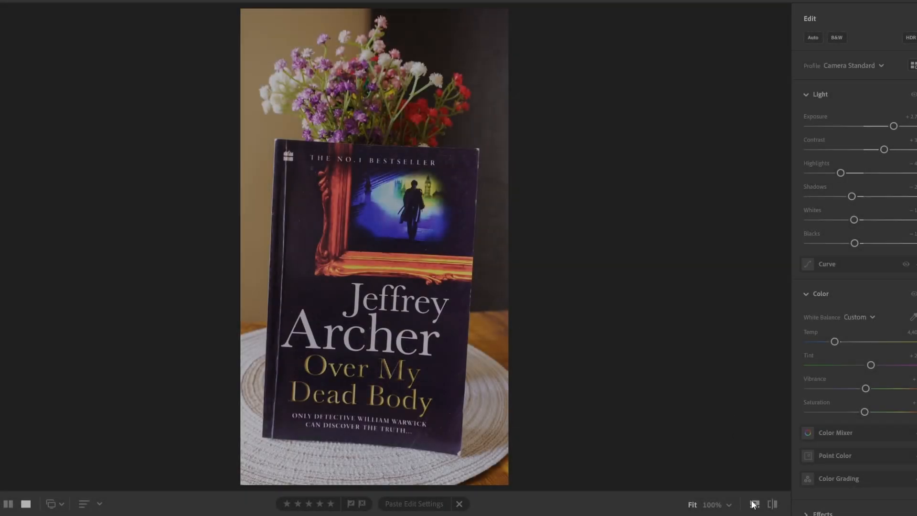
Paste the copied edit settings onto the photos from the Ikigai book through the upright vase, and clear them back on the original book photo.
click(753, 503)
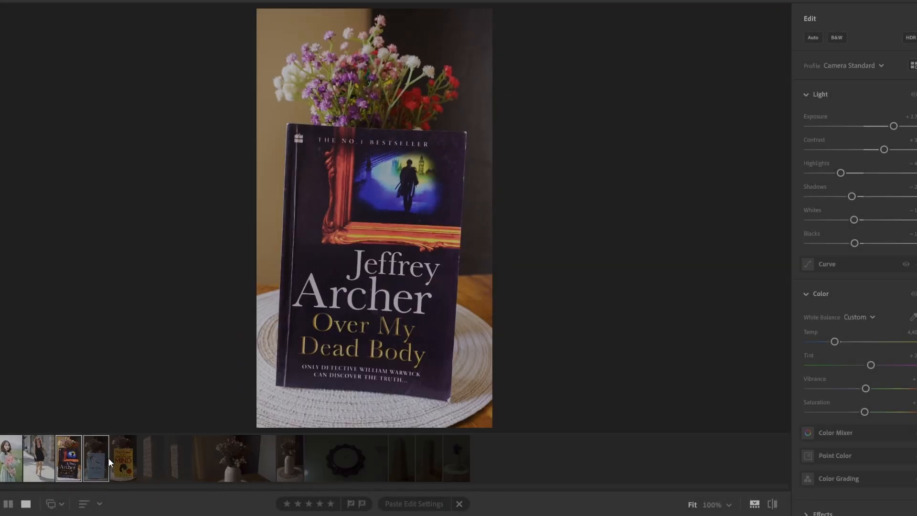
click(95, 451)
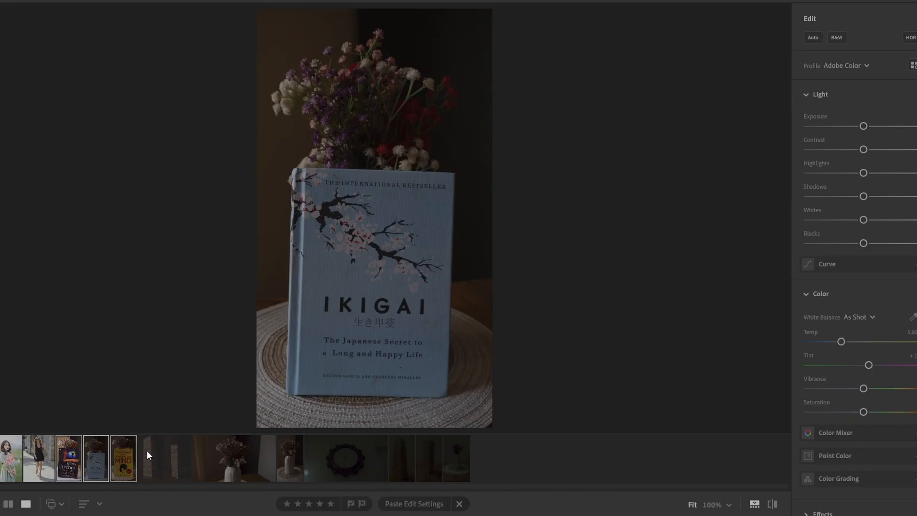
shift+click(171, 451)
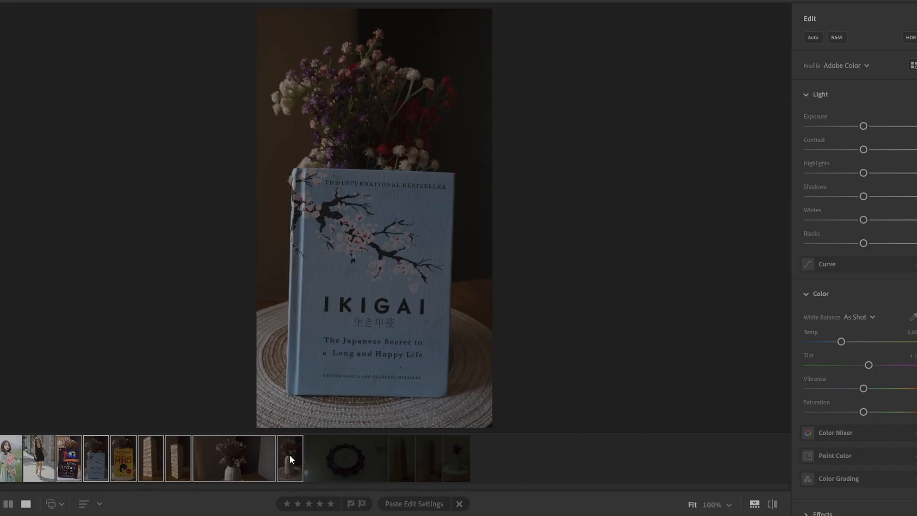
click(407, 505)
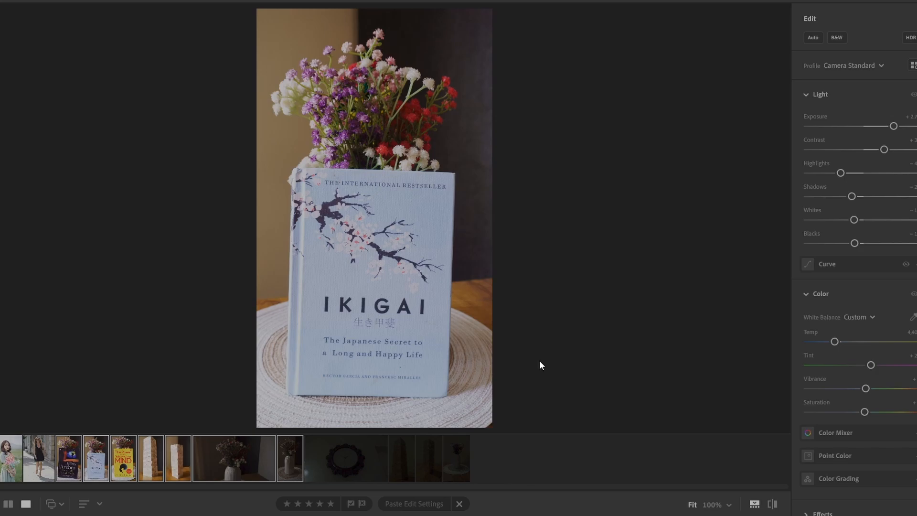
key(Left)
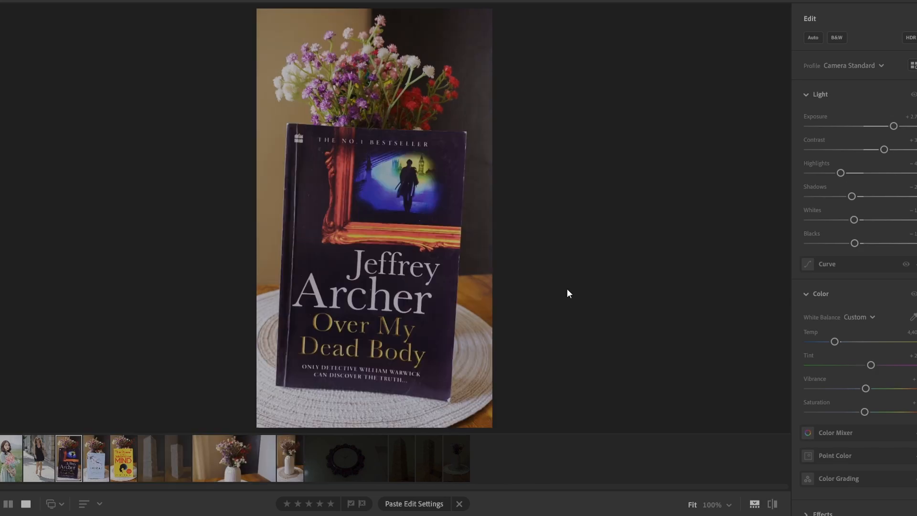
click(461, 505)
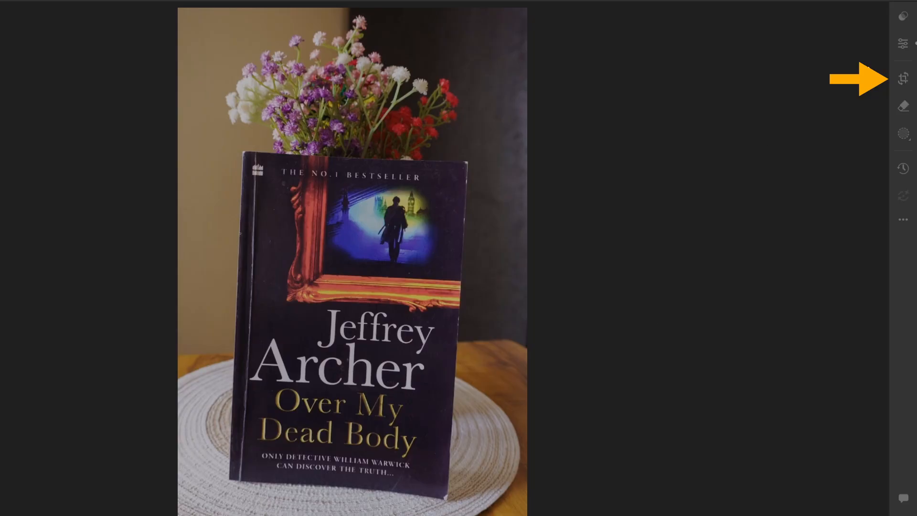
Open the crop controls for the book photo, look through the crop overlays, and choose Thirds.
click(903, 81)
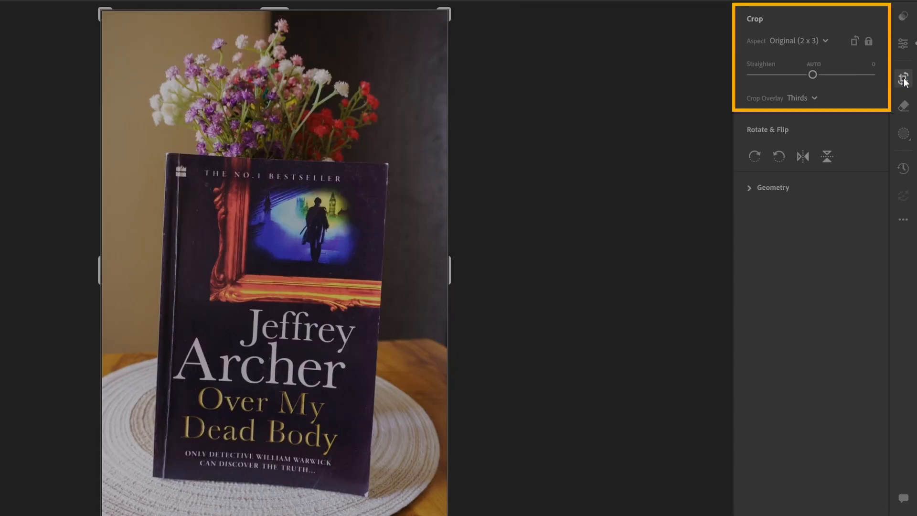
click(813, 98)
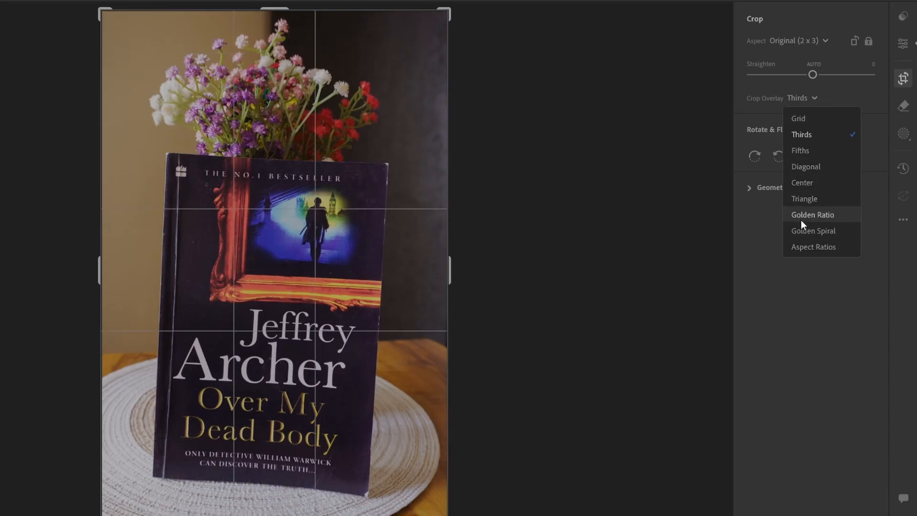
click(806, 135)
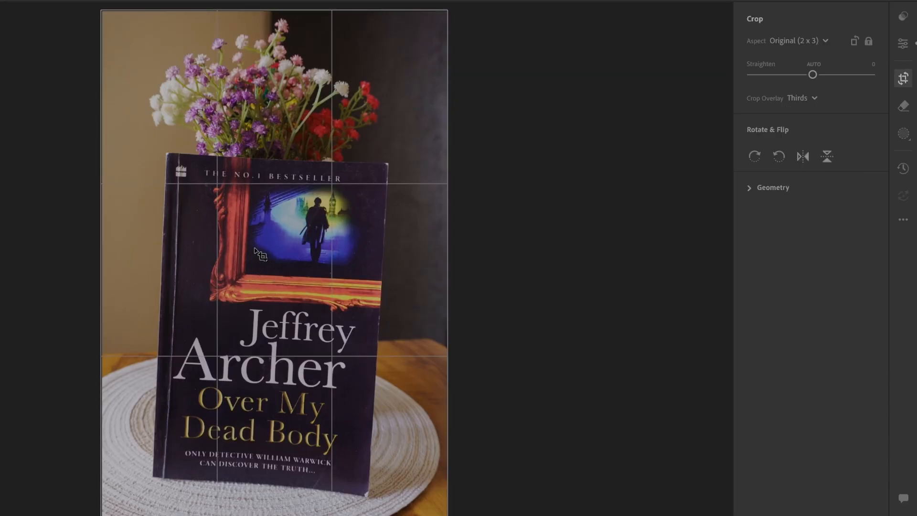
Set the crop aspect to 9 x 16 and straighten the book photo to about -2.32.
click(825, 42)
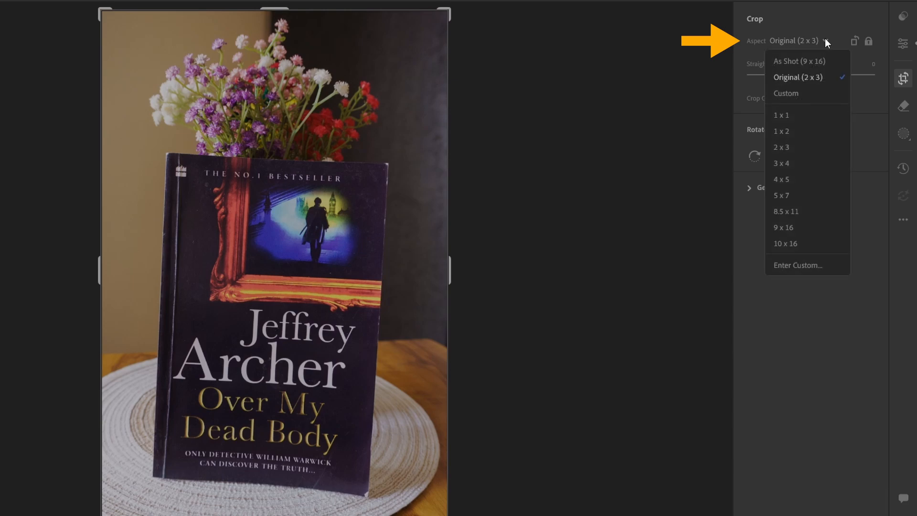
click(789, 227)
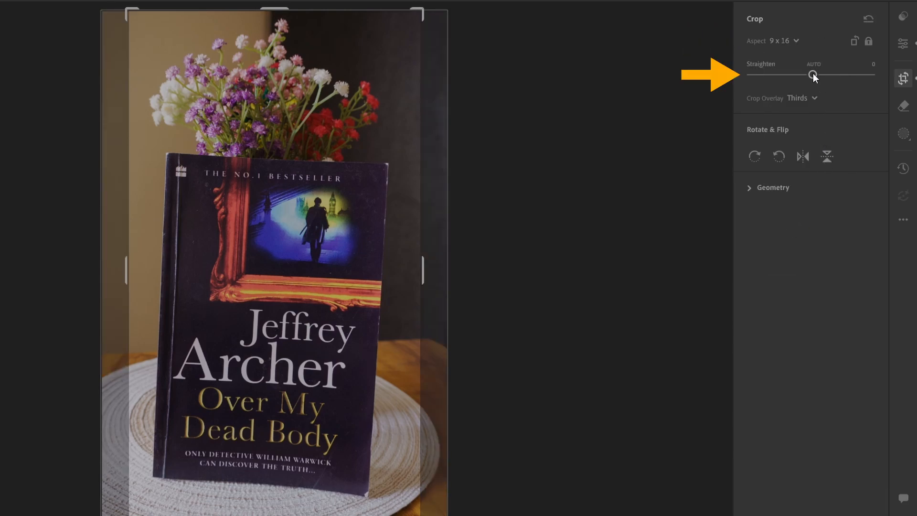
drag(813, 74, 808, 72)
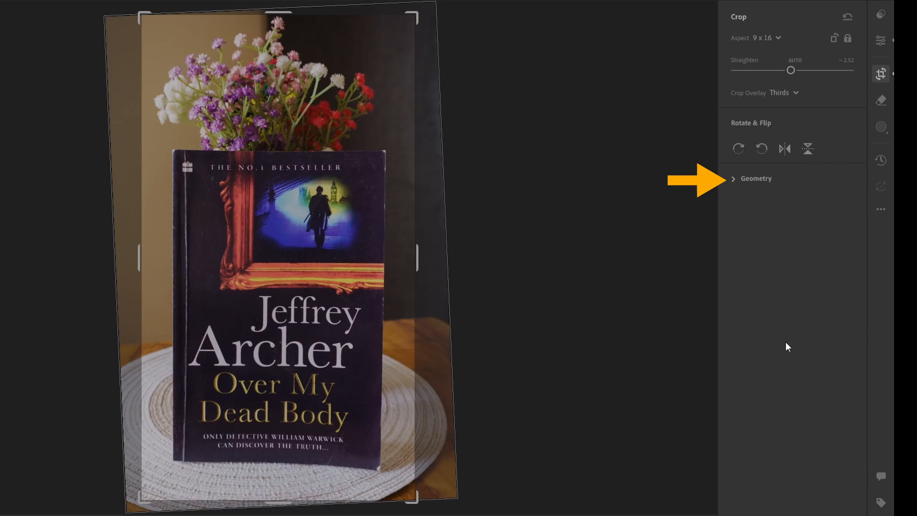
Reset the straightening and set the crop aspect to As Shot (9 x 16).
click(737, 62)
click(778, 37)
click(778, 57)
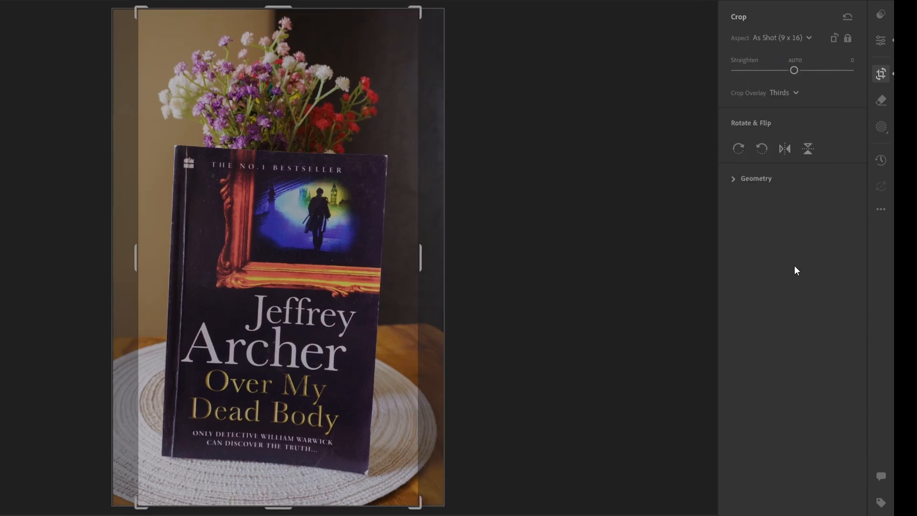
Try the Auto, Level, Vertical and Full Upright corrections on the book photo.
click(733, 180)
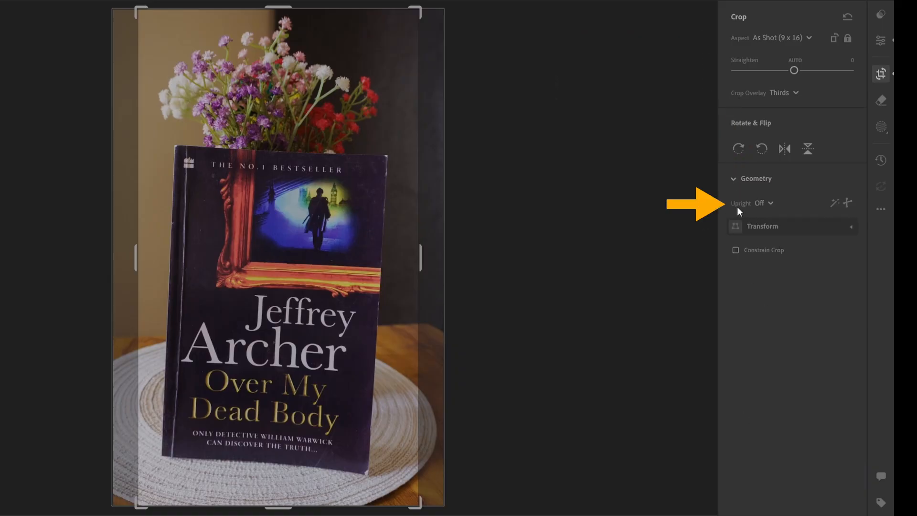
click(770, 205)
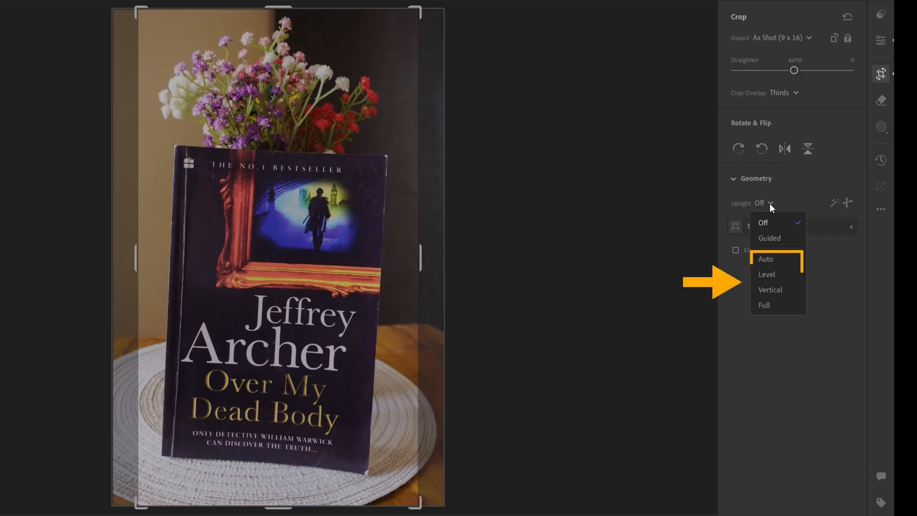
click(765, 260)
click(774, 206)
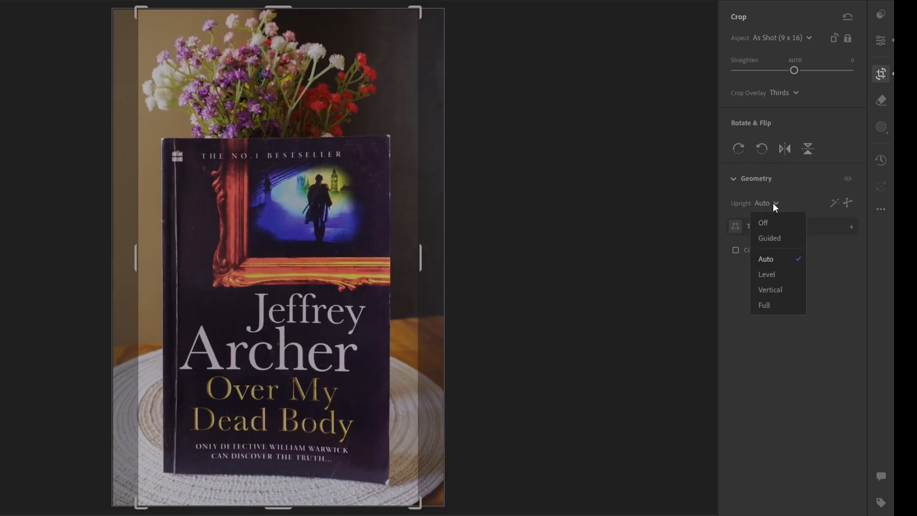
click(768, 277)
click(776, 201)
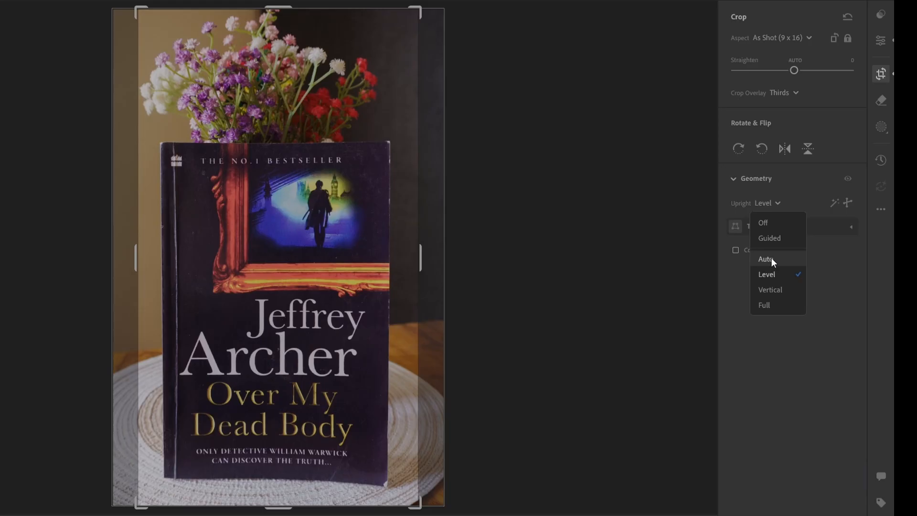
click(773, 288)
click(783, 208)
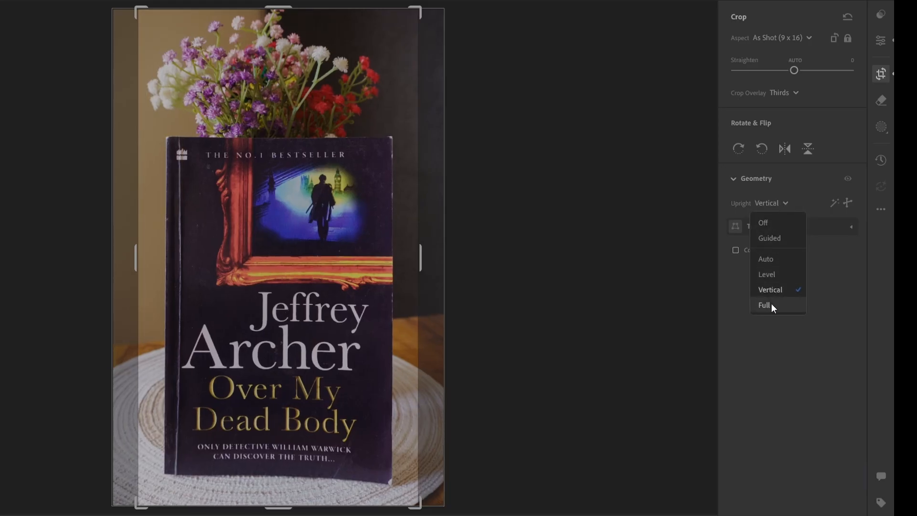
click(772, 306)
Correct the perspective with Guided Upright, drawing guides along all four edges of the book.
click(773, 206)
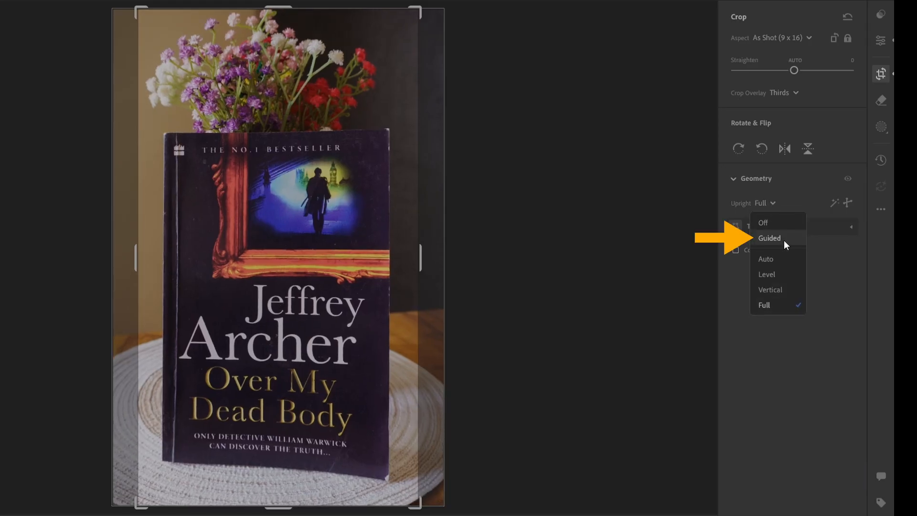
click(769, 241)
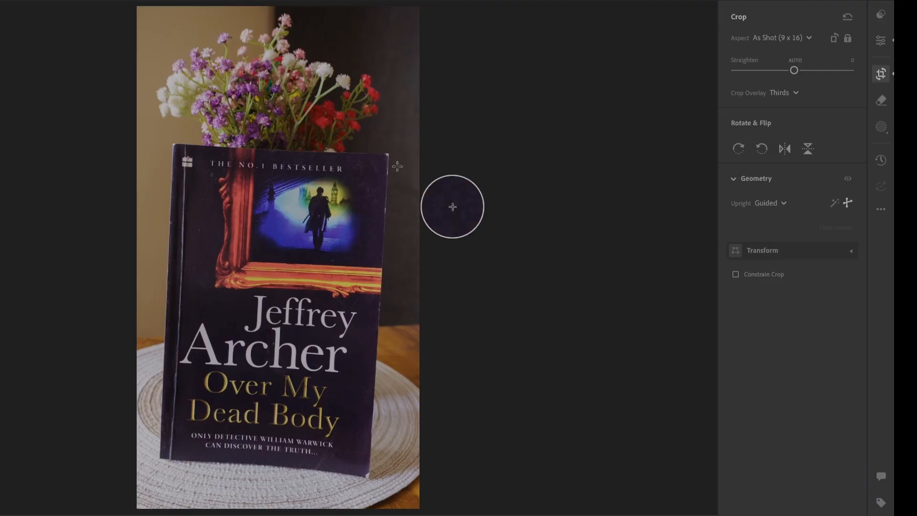
drag(173, 142, 158, 459)
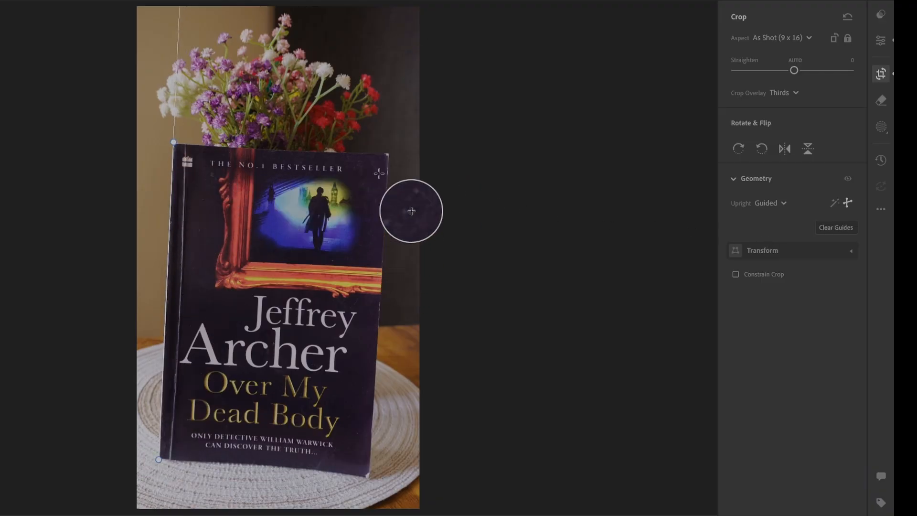
drag(387, 153, 173, 142)
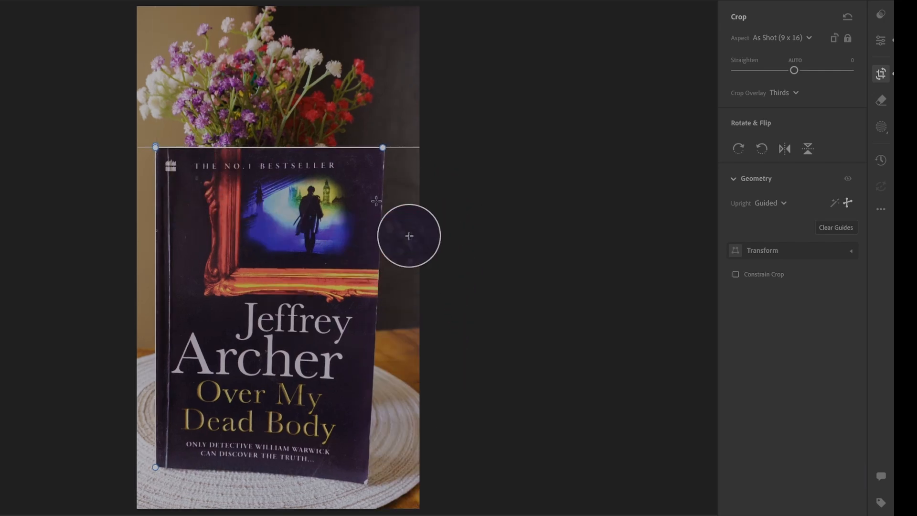
drag(365, 482, 385, 152)
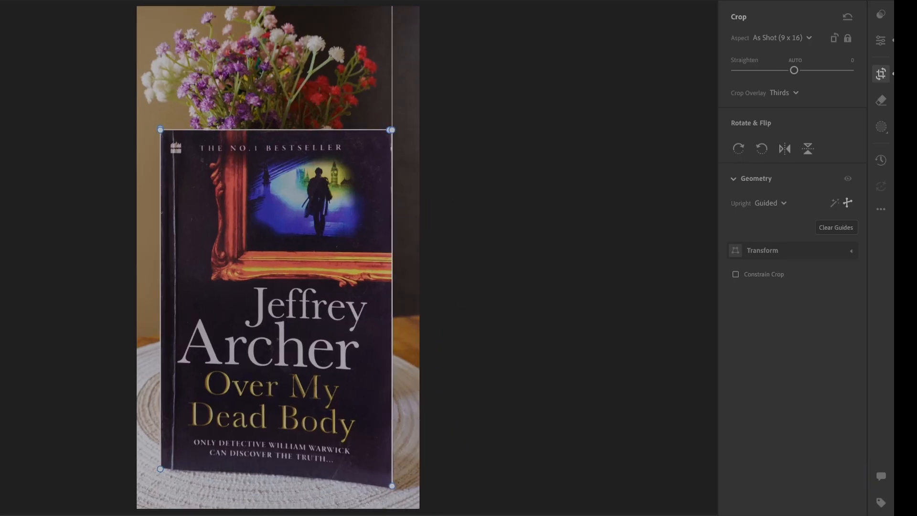
drag(390, 487, 162, 470)
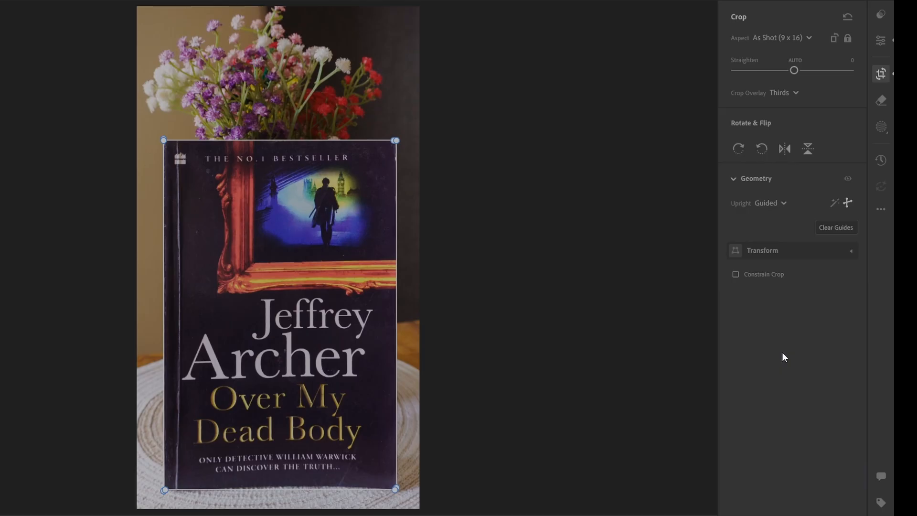
Clear the perspective guides and turn Upright off.
click(829, 230)
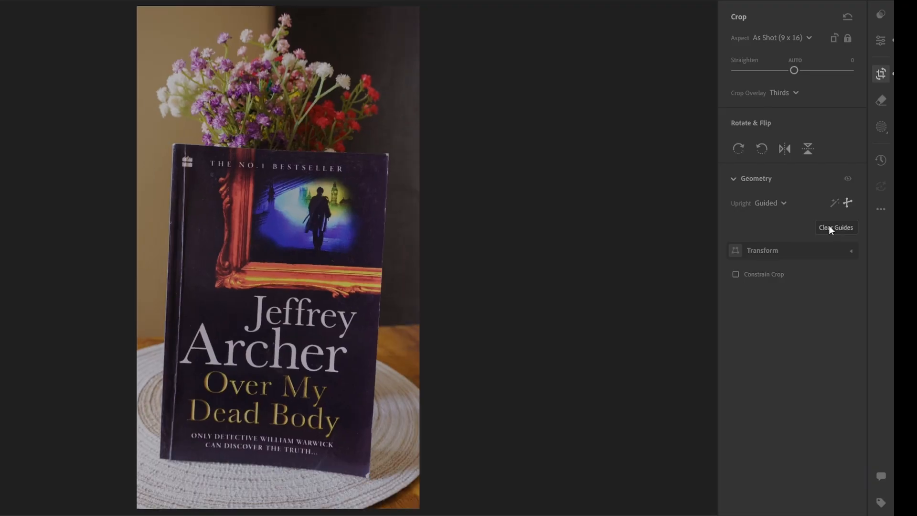
click(781, 204)
click(764, 232)
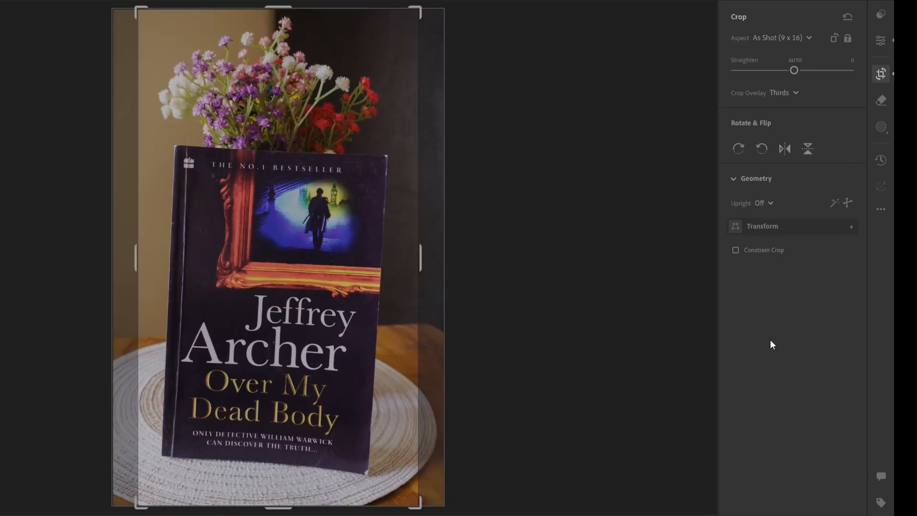
Try the Transform distortion at -100 and the vertical correction, resetting each one.
click(852, 228)
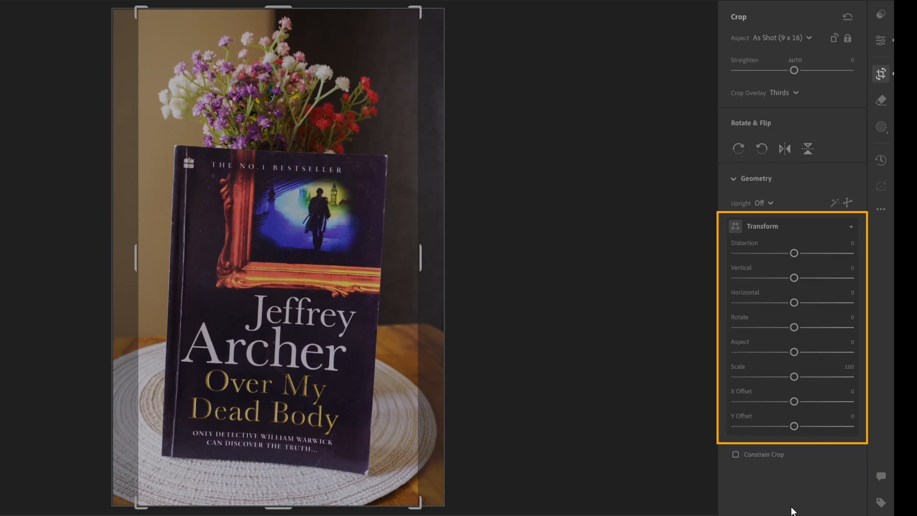
drag(793, 253, 704, 260)
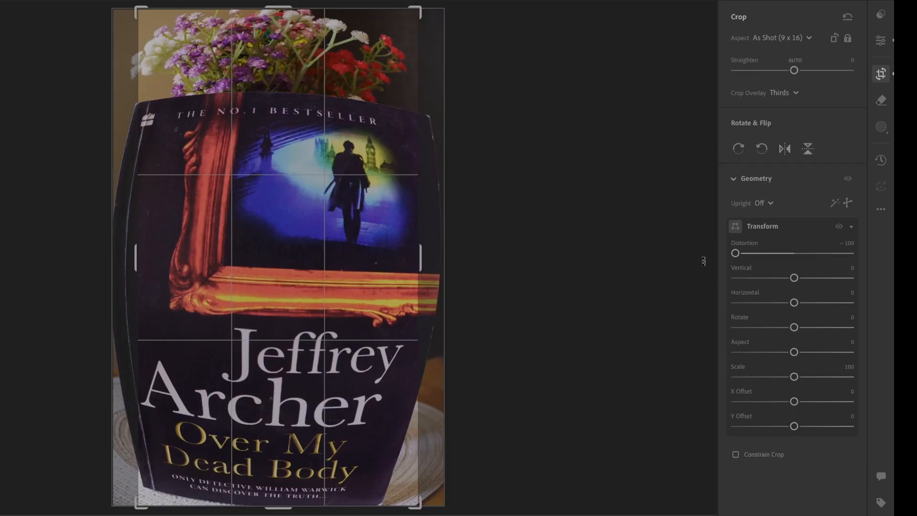
double_click(746, 246)
drag(793, 277, 732, 279)
double_click(743, 268)
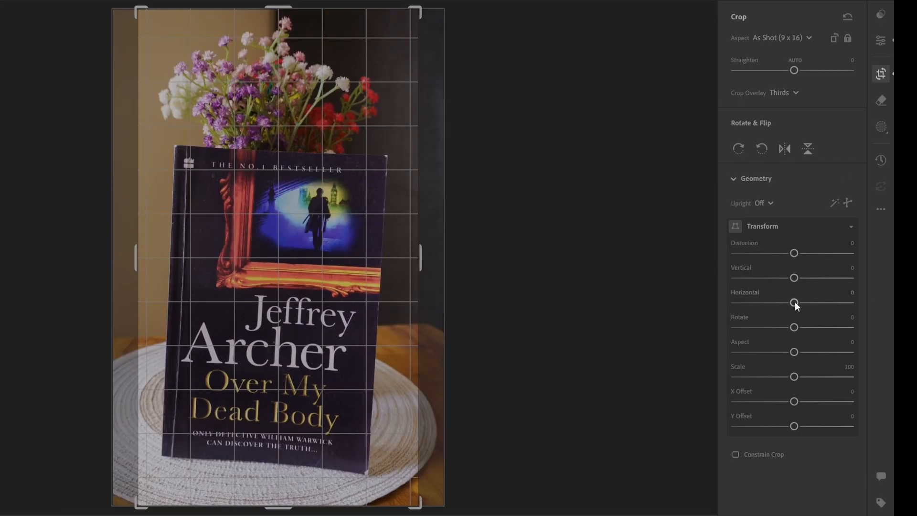
Try the horizontal correction at +100 and the Transform rotation at -10.0, resetting each one.
drag(794, 303, 857, 307)
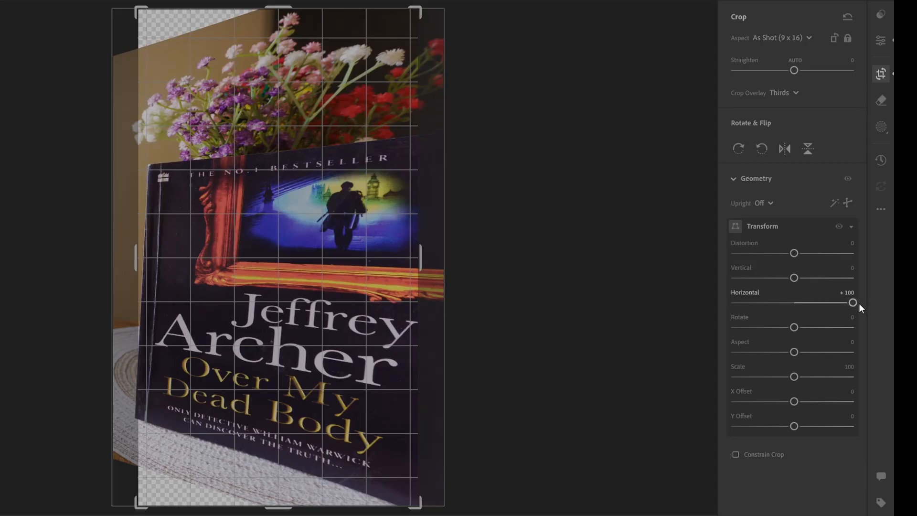
double_click(741, 300)
drag(794, 327, 739, 321)
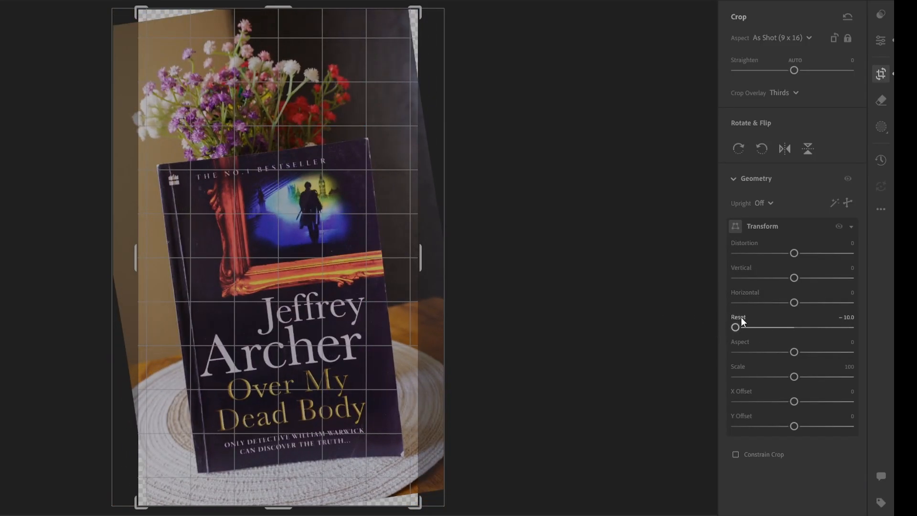
double_click(741, 317)
Try stretching the photo with the Transform aspect and shrinking its scale to 50, resetting each one.
drag(793, 351, 853, 355)
double_click(740, 342)
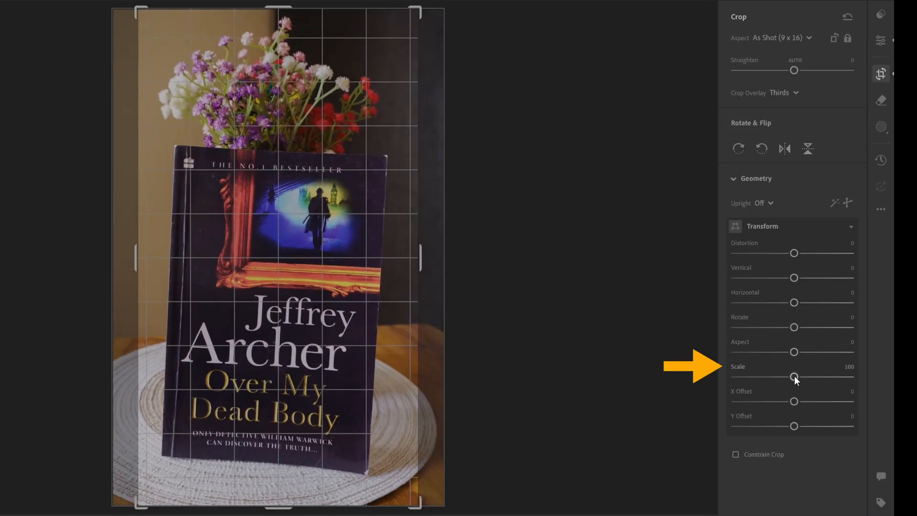
drag(793, 377, 734, 378)
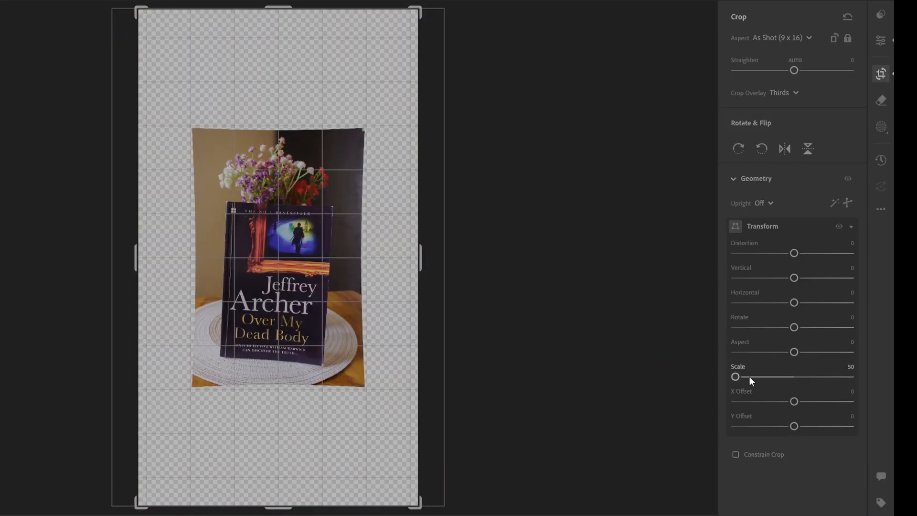
double_click(738, 366)
Try an X offset of -100 and a Y offset of +100, resetting each one.
drag(792, 405, 870, 403)
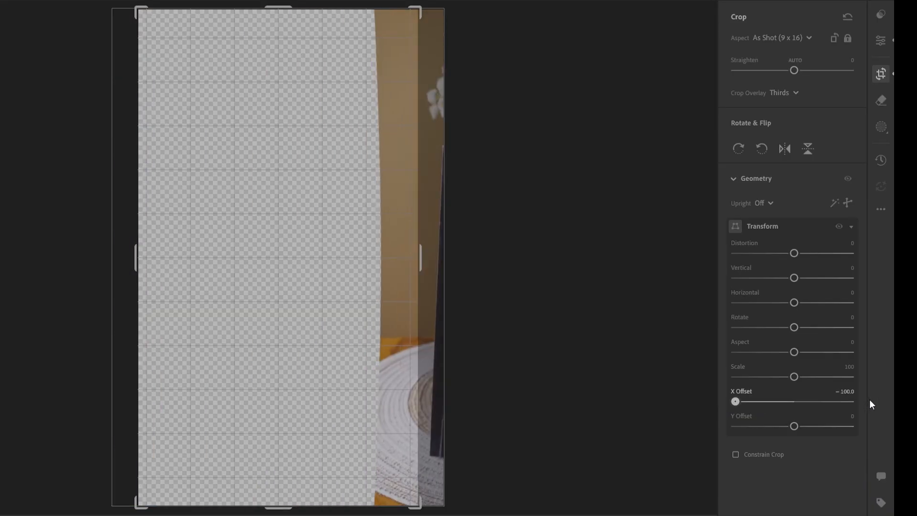
double_click(745, 394)
drag(808, 423, 861, 432)
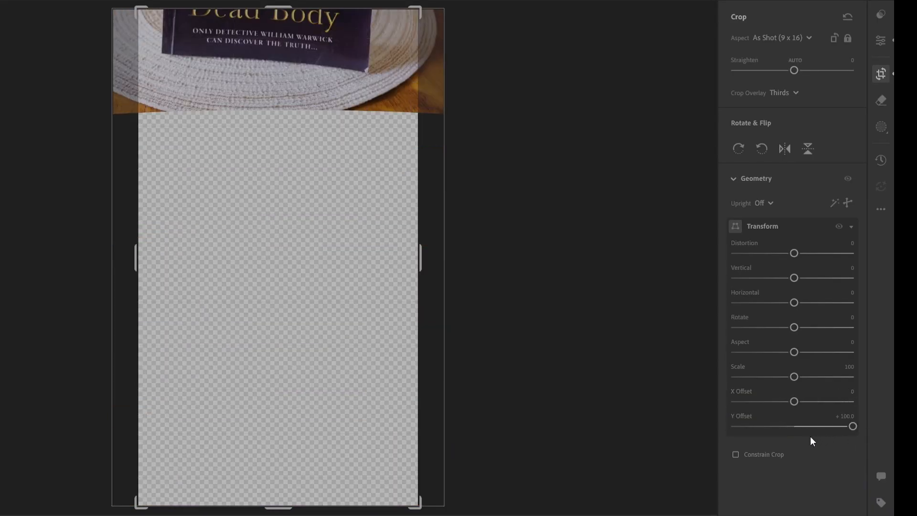
double_click(740, 417)
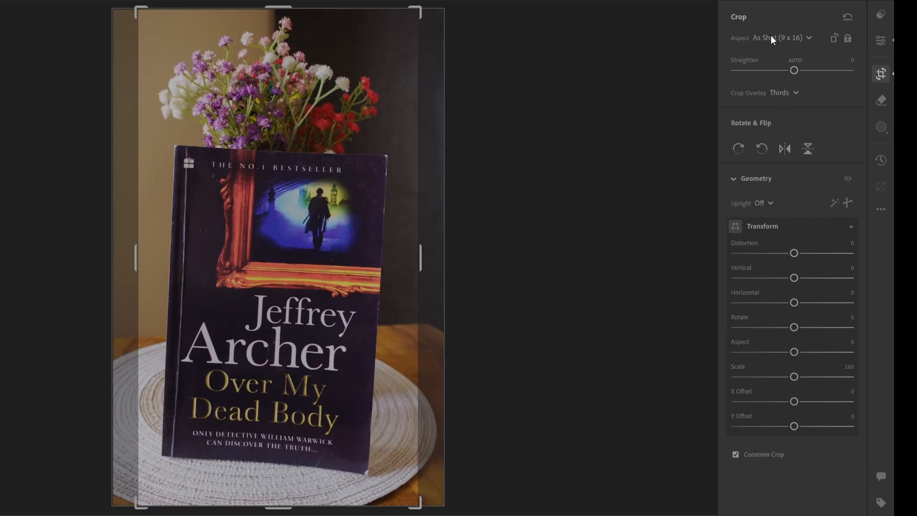
With the crop constrained, set the crop aspect to 9 x 16, apply the Vertical Upright correction, and close the crop controls.
click(810, 39)
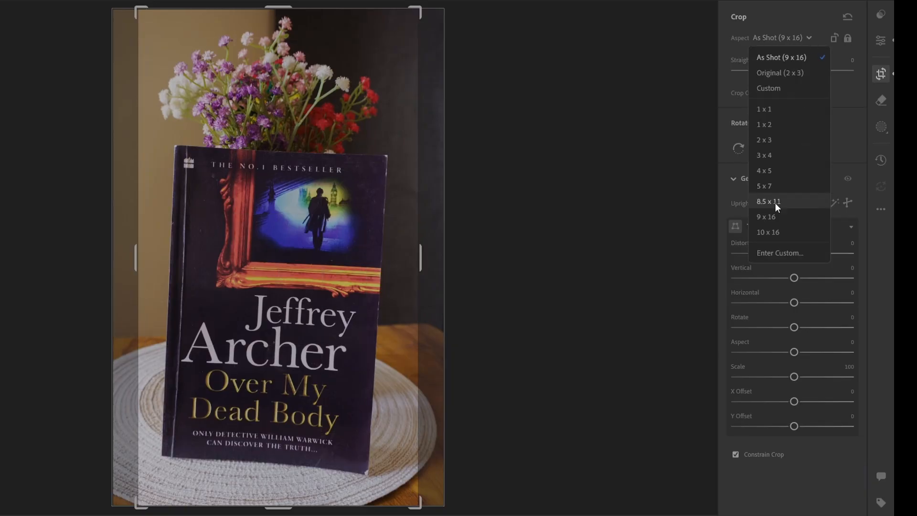
click(774, 219)
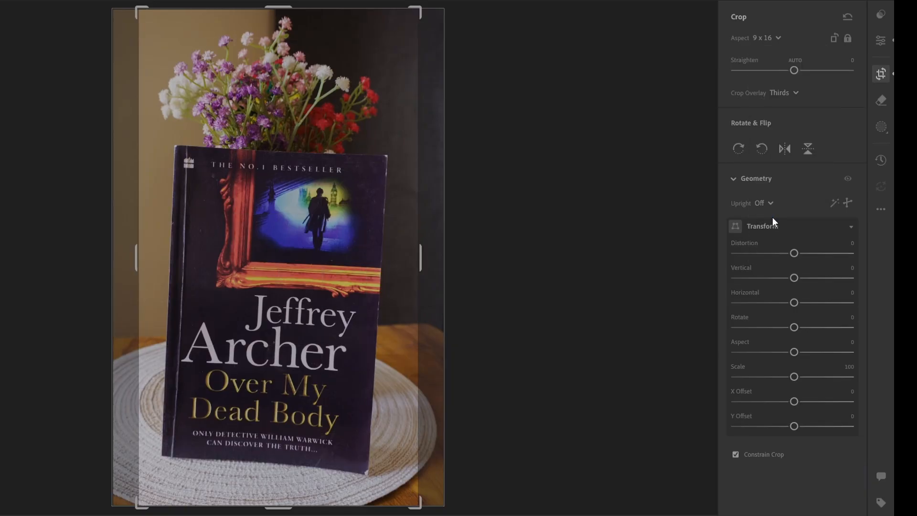
click(770, 205)
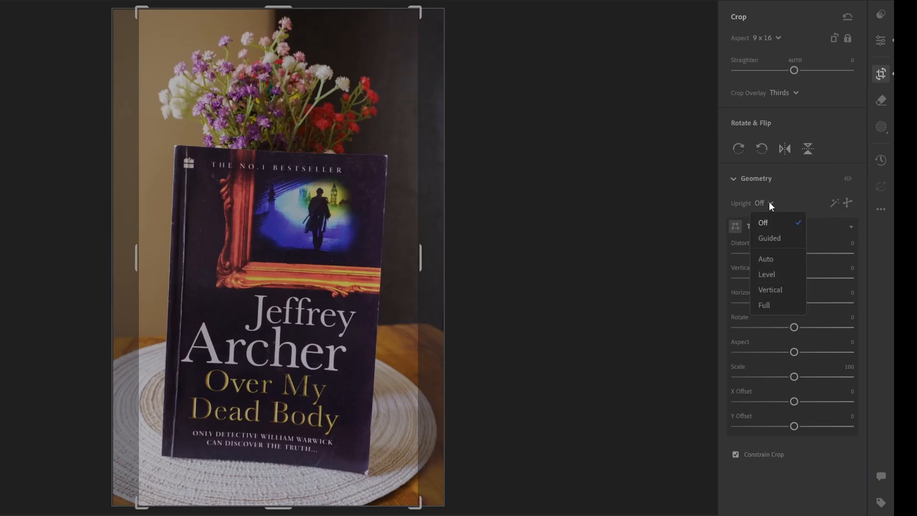
click(770, 289)
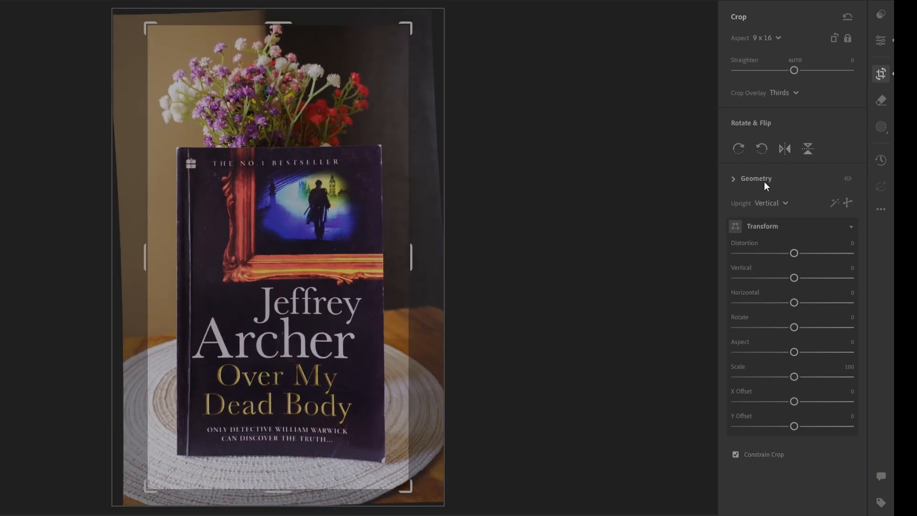
click(880, 74)
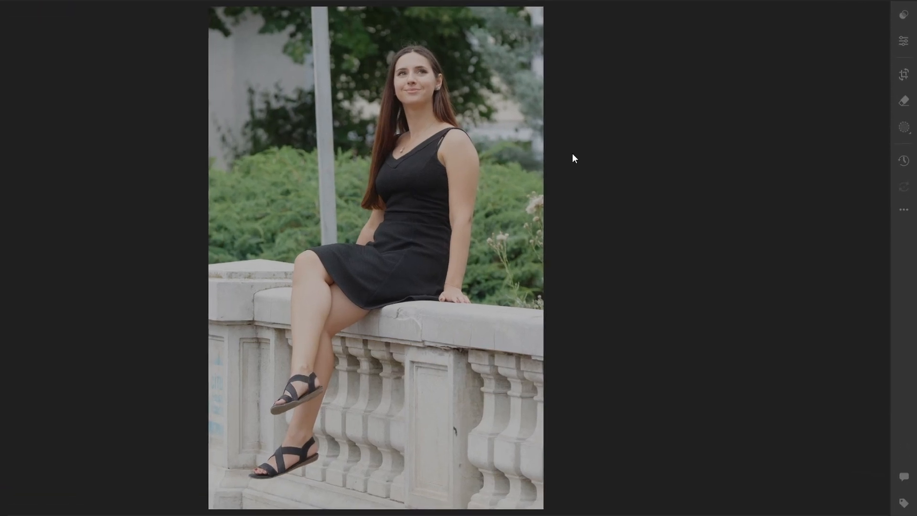
Select the pole behind the seated woman with the Remove tool at size 10, and subtract her dress from the selection.
click(904, 102)
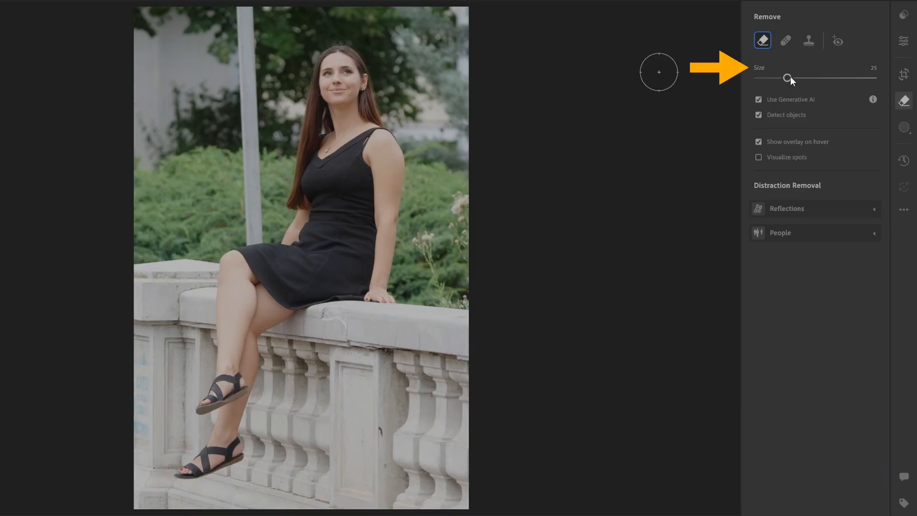
drag(787, 77, 769, 81)
mouse_move(238, 14)
mouse_down()
mouse_move(251, 16)
mouse_move(274, 61)
mouse_move(287, 243)
mouse_up()
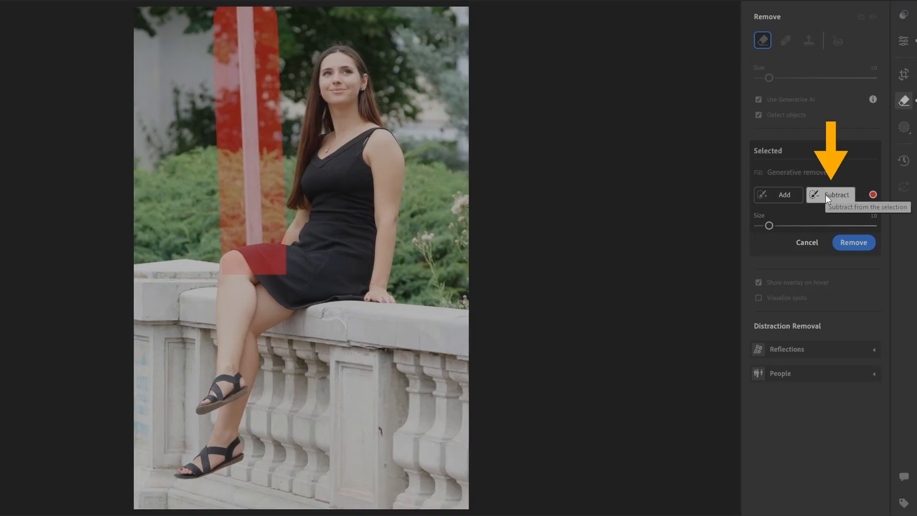
mouse_move(265, 271)
mouse_down()
mouse_move(317, 252)
mouse_move(278, 253)
mouse_move(257, 270)
mouse_move(273, 270)
mouse_move(254, 260)
mouse_move(315, 249)
mouse_up()
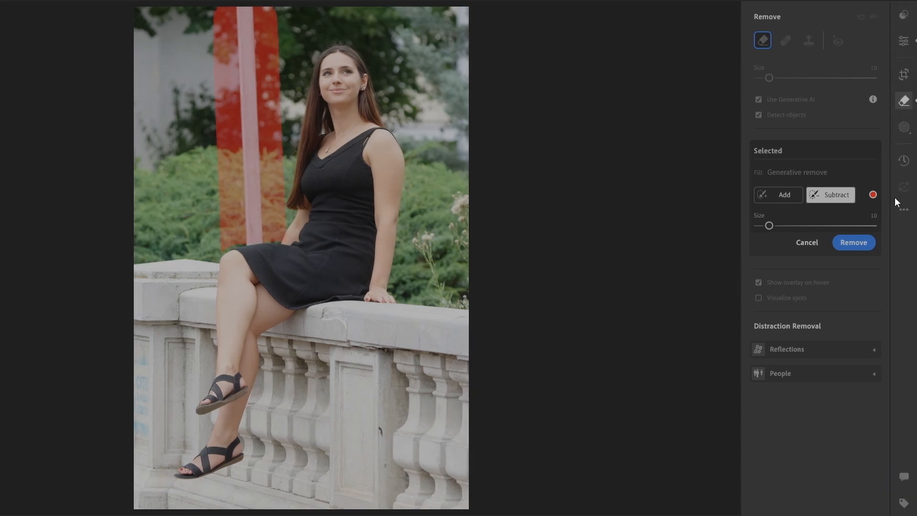
Add the leftover strip of pole just above the dress to the selection and remove the selected pole with Generative Remove.
click(815, 195)
scroll(243, 249, up, 3)
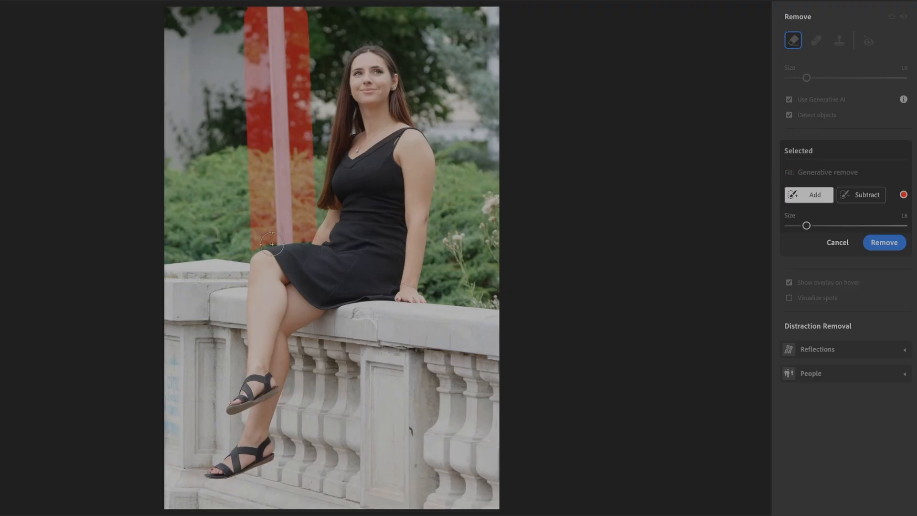
scroll(254, 250, down, 5)
key(z)
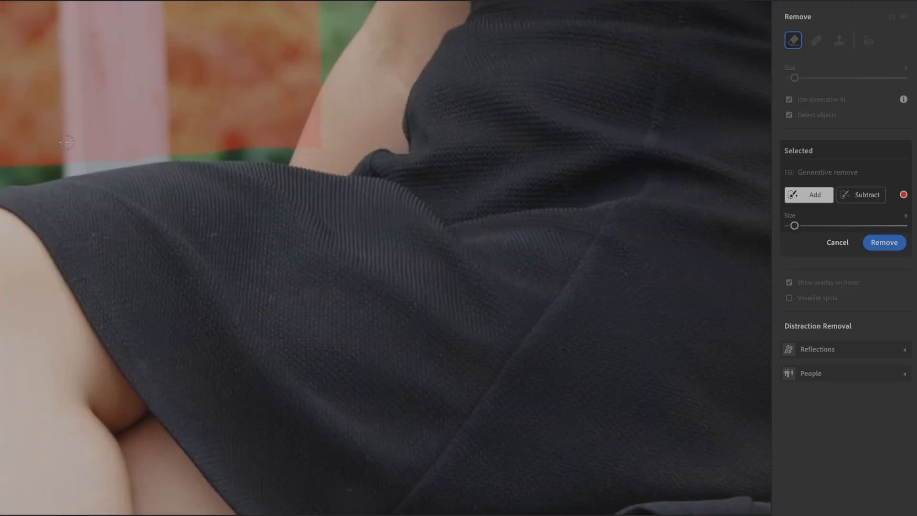
drag(58, 167, 173, 156)
key(z)
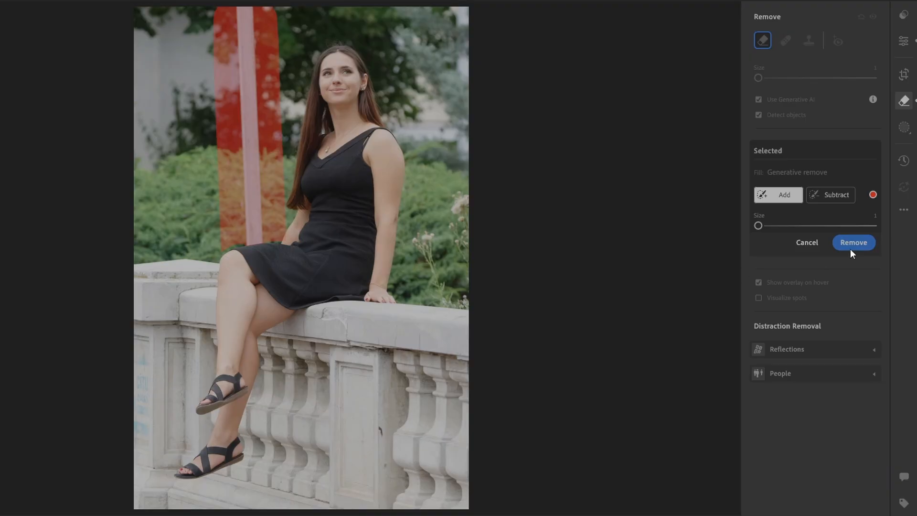
click(853, 242)
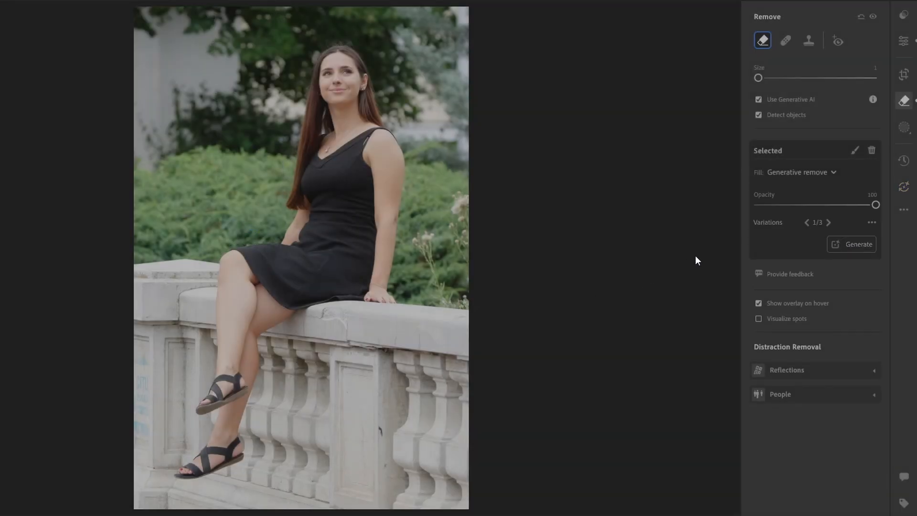
Browse the three generated variations of the pole removal and return to the previous one.
click(828, 223)
click(829, 223)
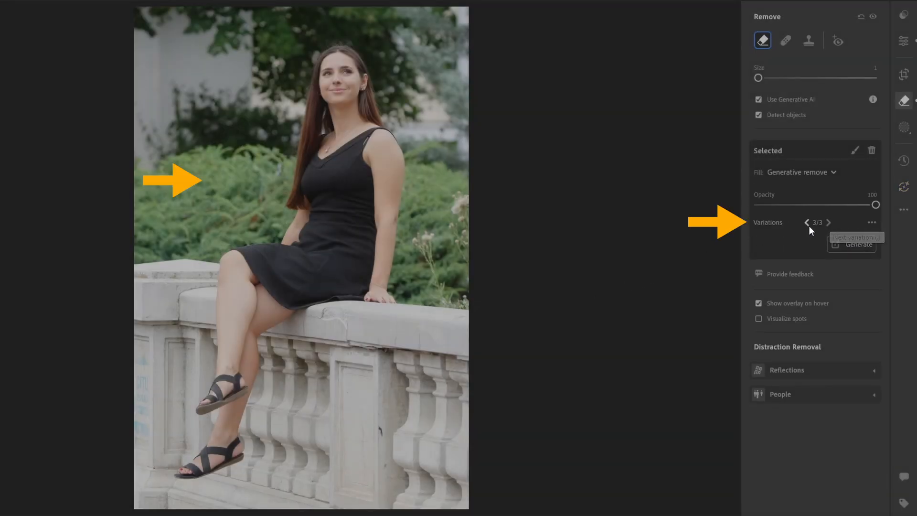
click(806, 223)
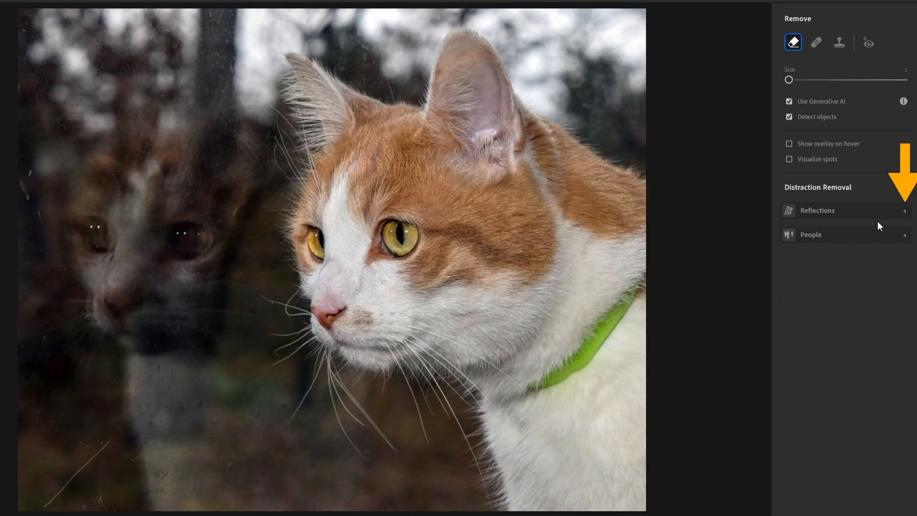
Apply reflection removal to the cat photo at Best quality with the amount set to +93.
click(905, 211)
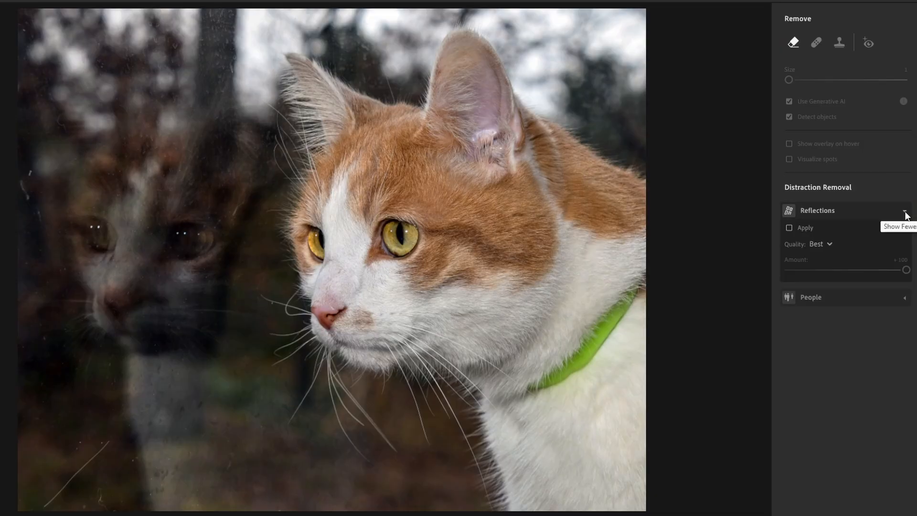
click(830, 244)
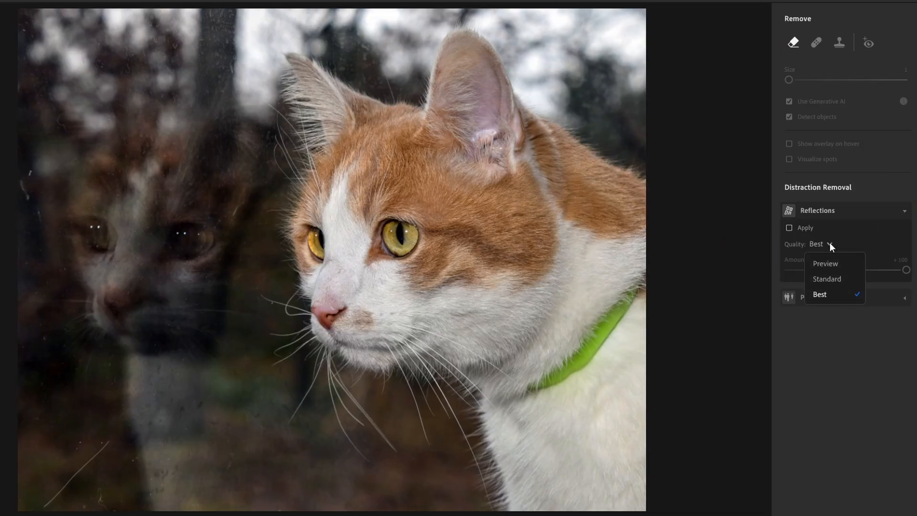
click(829, 294)
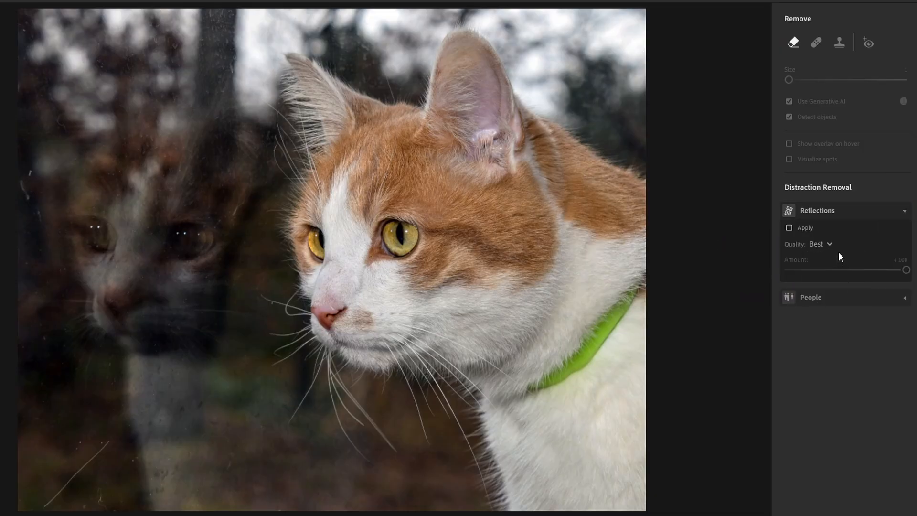
click(789, 228)
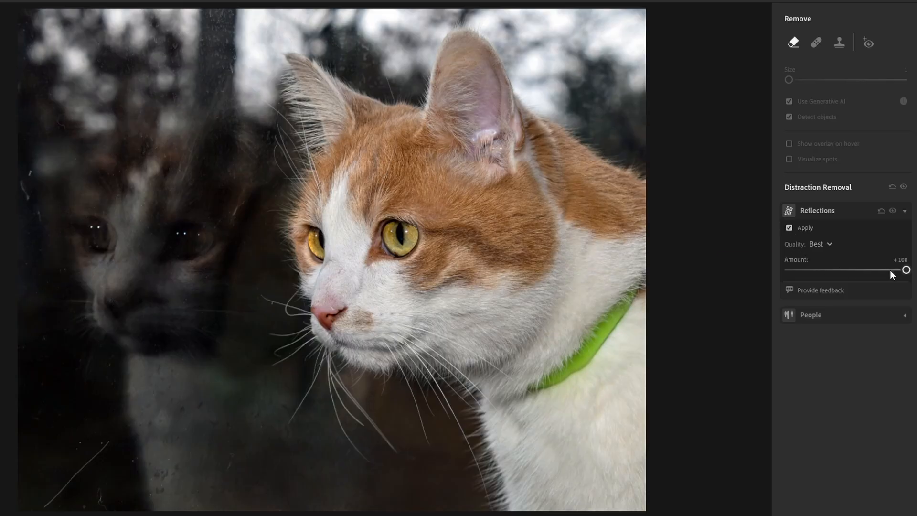
mouse_move(903, 271)
mouse_down()
mouse_move(779, 276)
mouse_move(901, 272)
mouse_up()
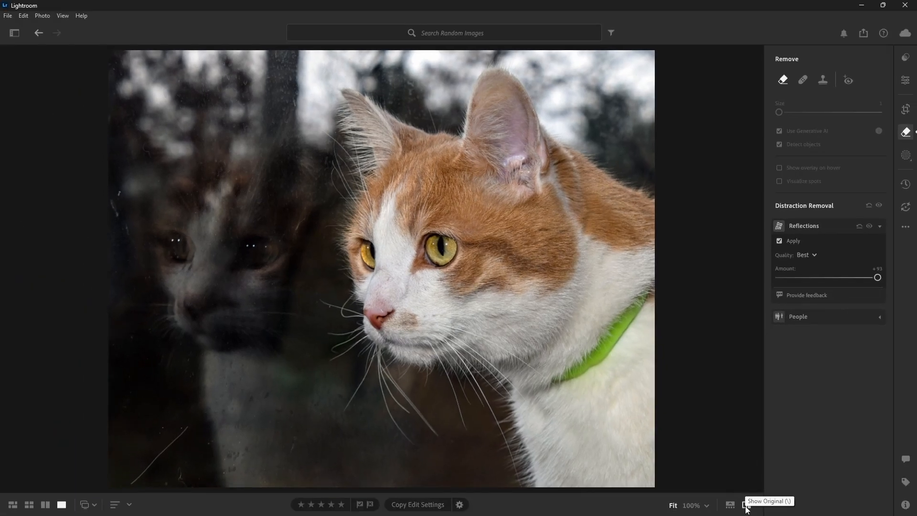
Compare the cat photo with its original version to judge the reflection removal.
click(745, 505)
click(746, 505)
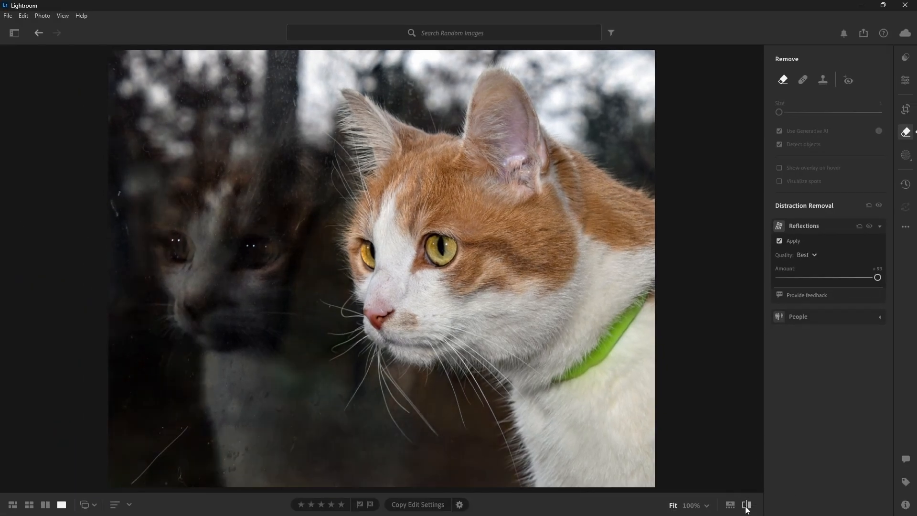
click(745, 505)
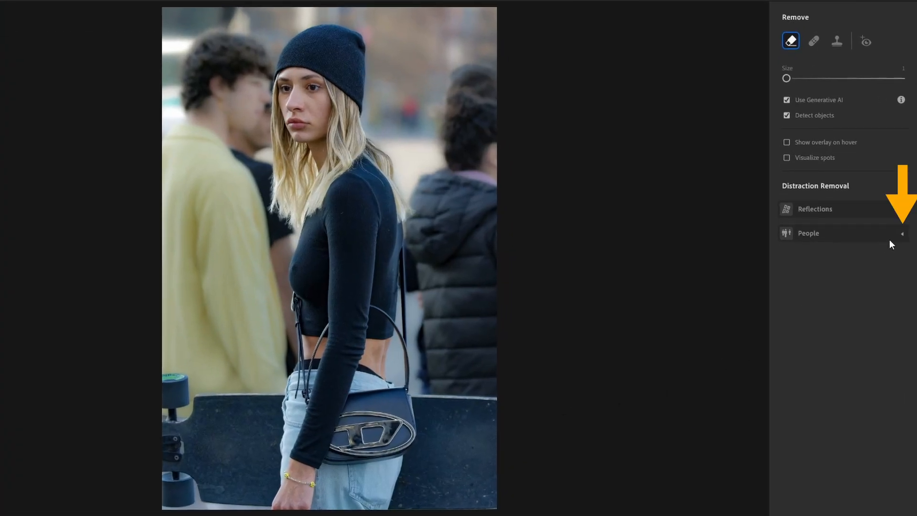
Detect the background people around the woman in the beanie, keep both areas marked, and remove them.
click(902, 236)
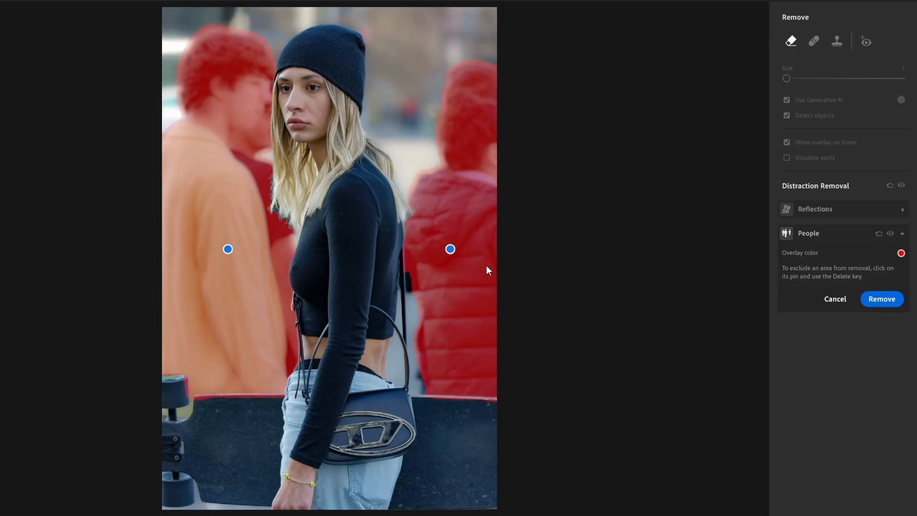
right_click(451, 251)
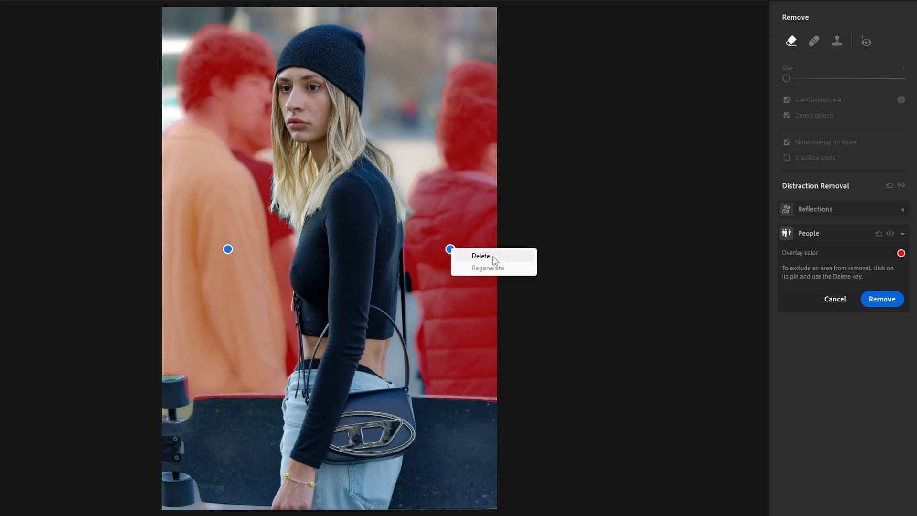
click(820, 364)
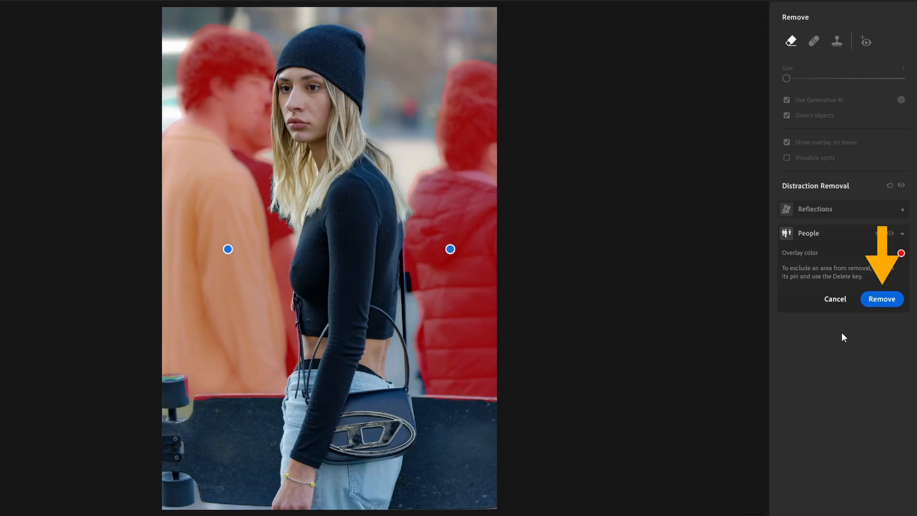
click(878, 299)
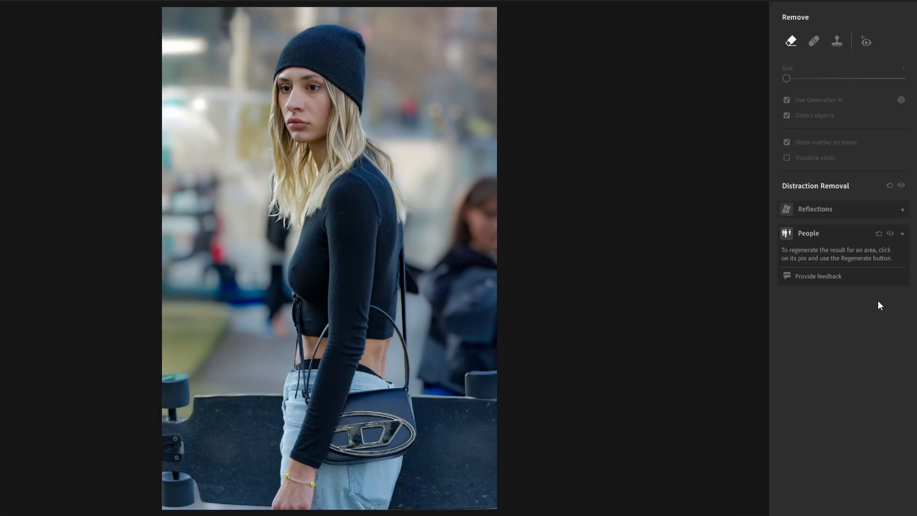
Select the removed-person area behind the woman's back, review its three variations, return to the first, and regenerate the area.
click(449, 202)
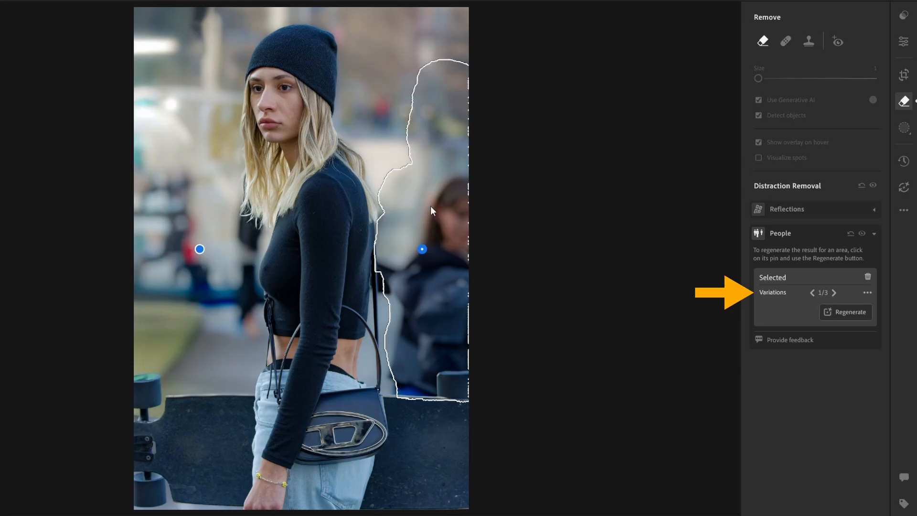
click(833, 292)
click(834, 292)
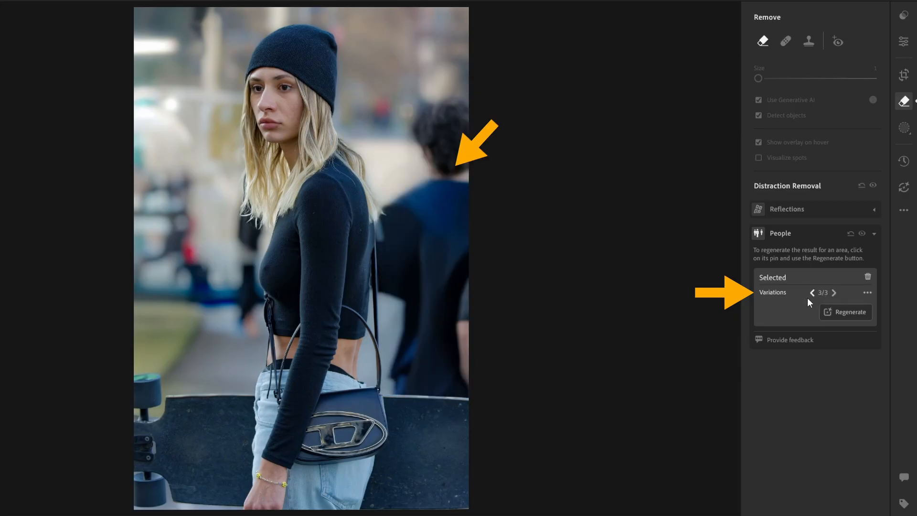
click(812, 293)
click(812, 293)
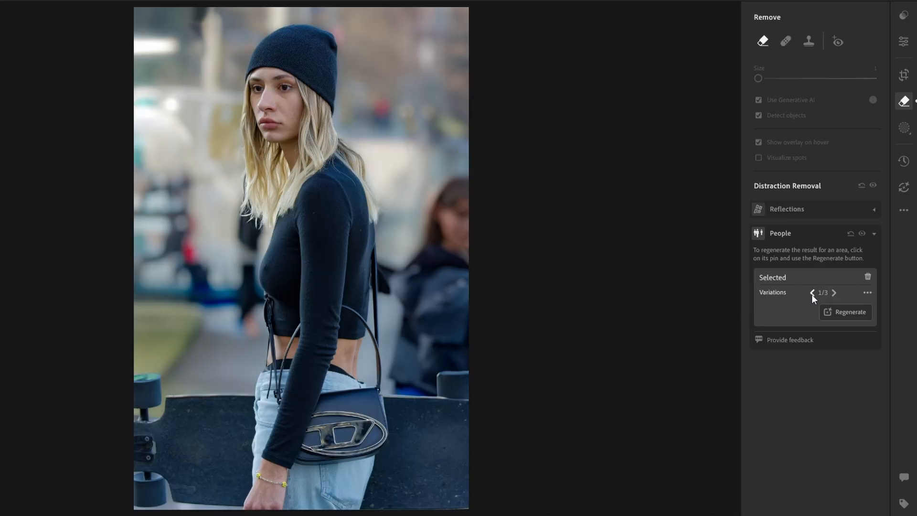
click(847, 313)
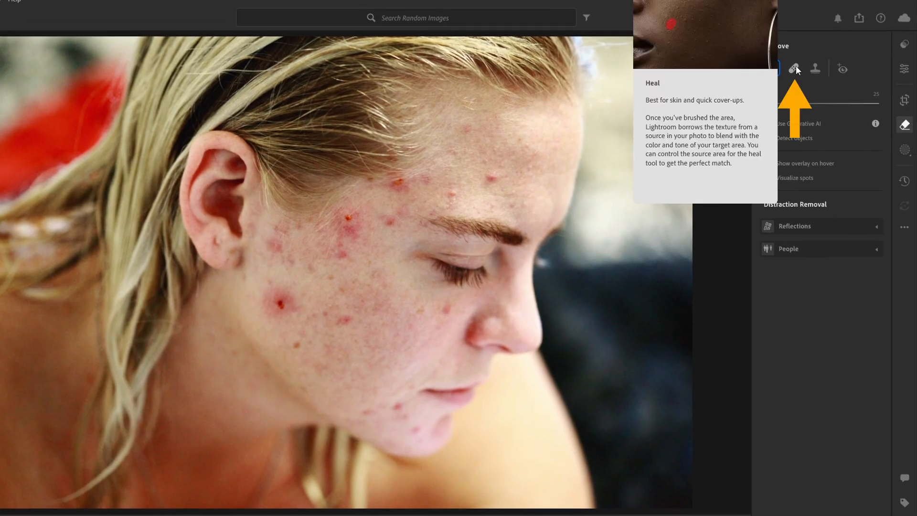
With the Heal tool at size 18 and feather 14, heal the red spot on the forehead above the eyebrow.
click(821, 59)
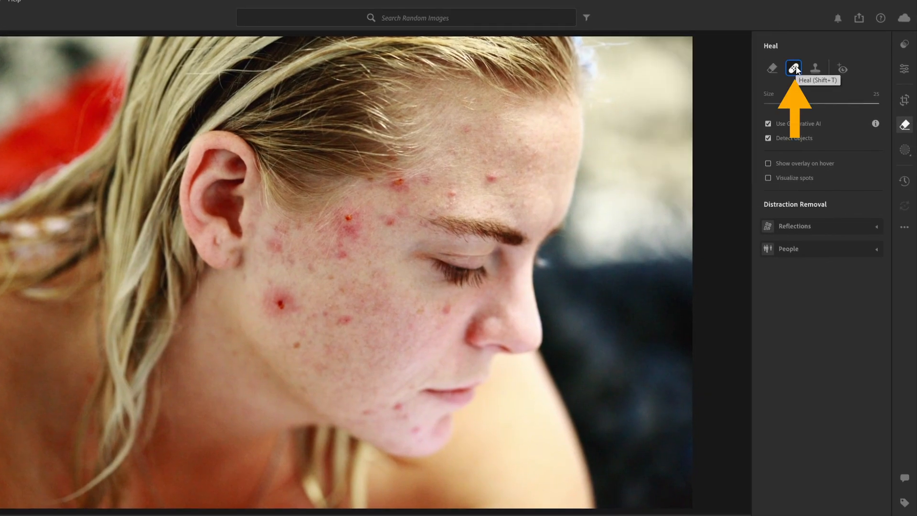
mouse_move(794, 103)
mouse_down()
mouse_move(775, 127)
mouse_move(783, 125)
mouse_up()
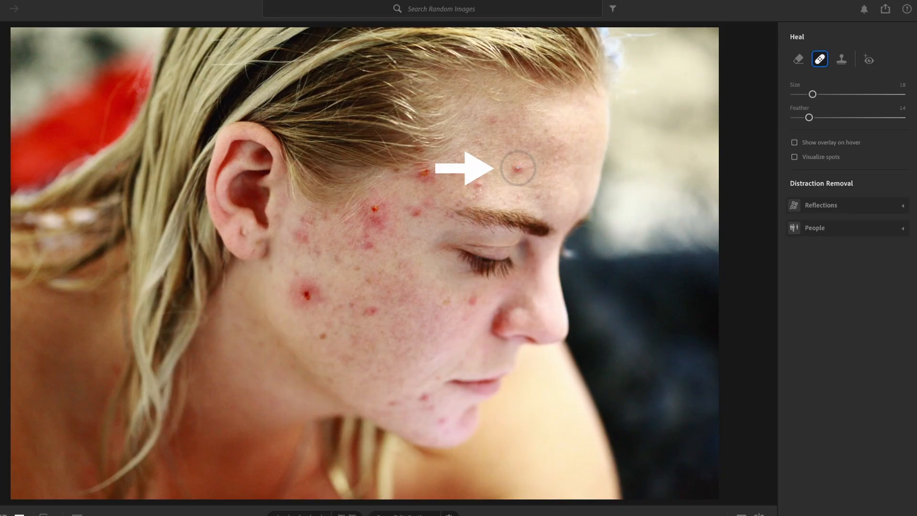
click(518, 167)
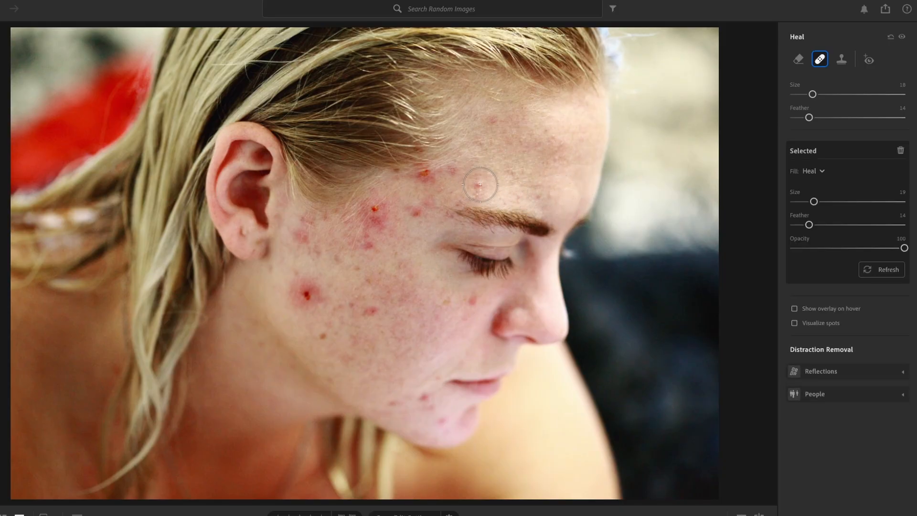
key(ctrl+z)
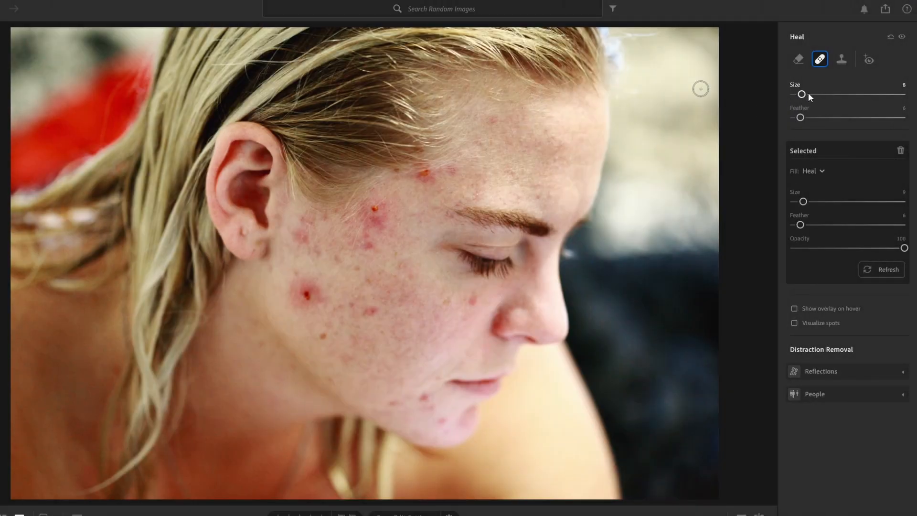
Heal the large red spot on the cheek at brush size 22 with reduced opacity, and compare the photo with its original.
drag(803, 94, 818, 96)
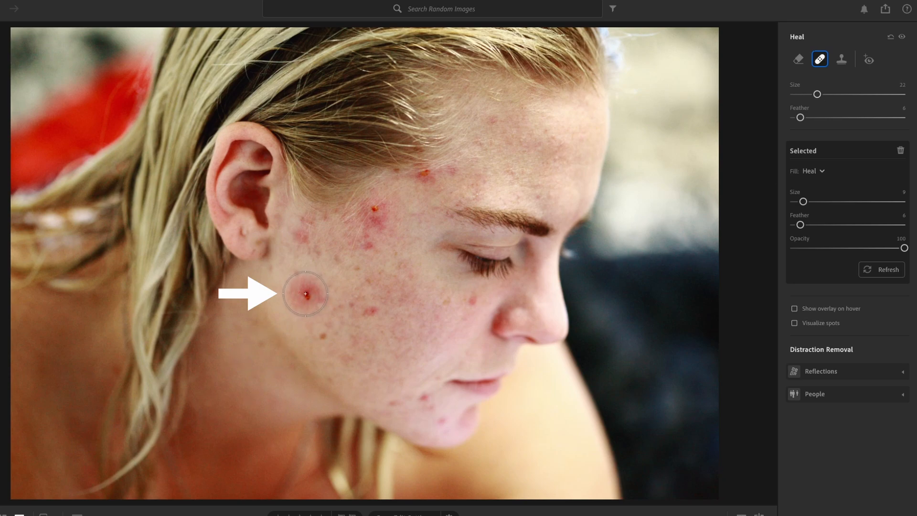
drag(304, 293, 340, 361)
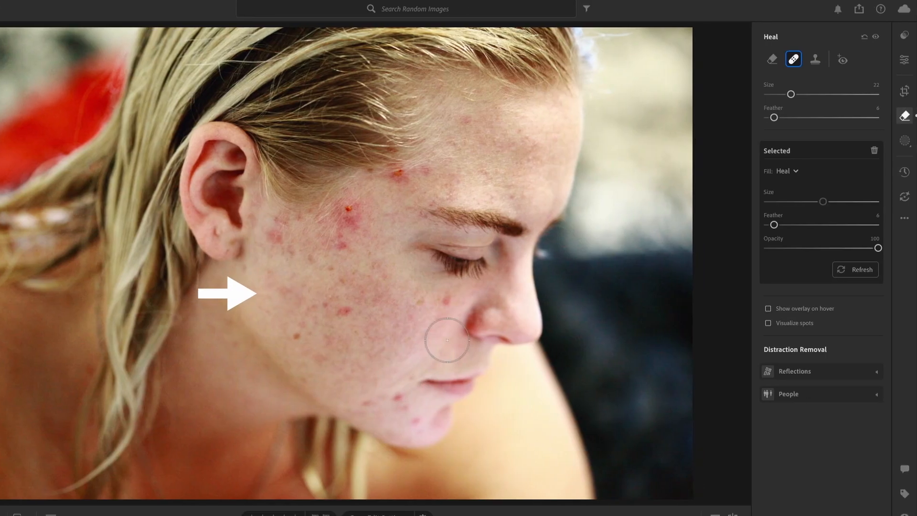
mouse_move(876, 249)
mouse_down()
mouse_move(798, 253)
mouse_move(867, 250)
mouse_up()
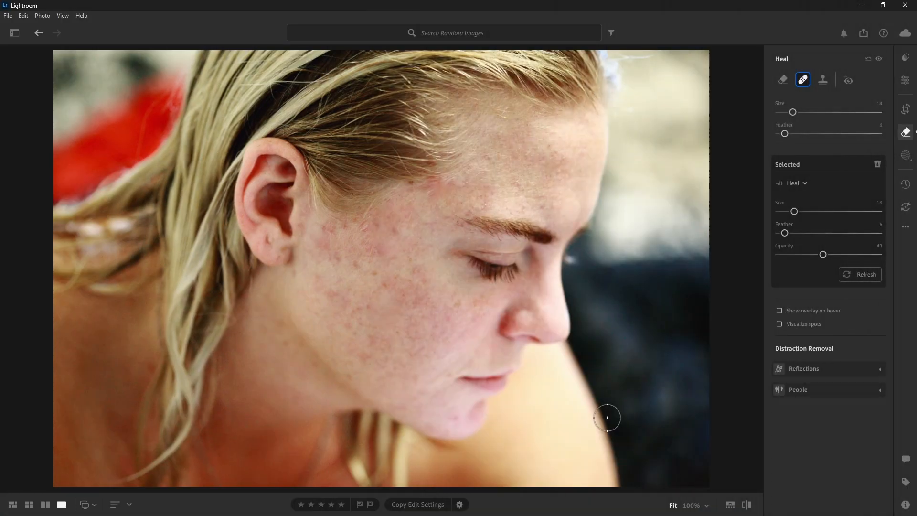
key(backslash)
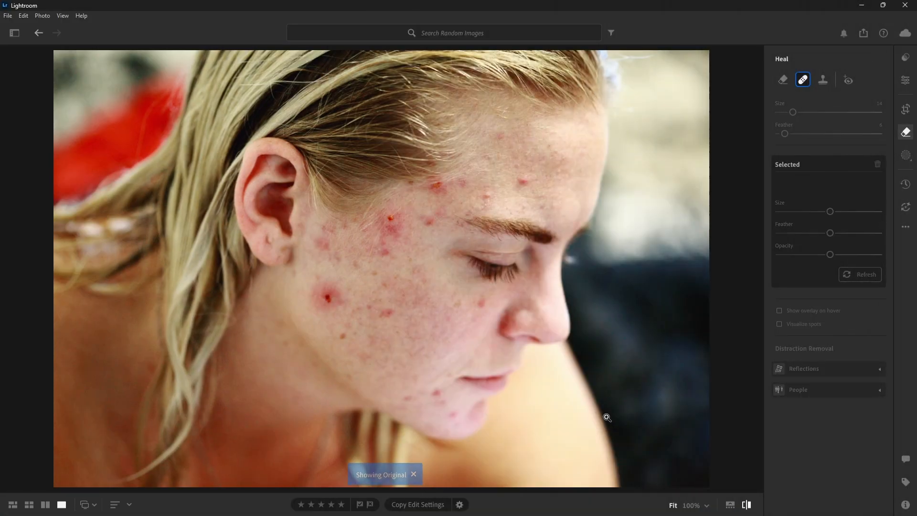
key(backslash)
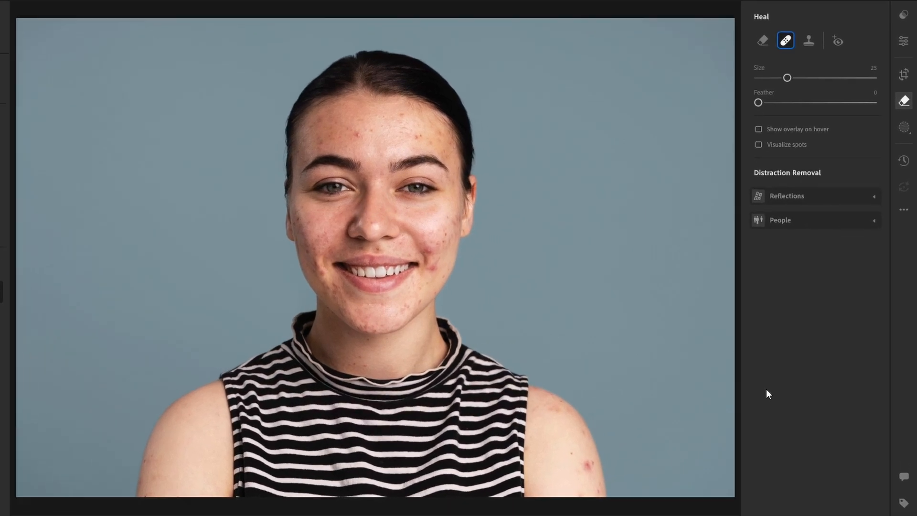
With the Clone tool at size 13 and feather 5, cover the red upper-arm spot with clear skin sampled from the other arm.
click(809, 40)
mouse_move(791, 79)
mouse_down()
mouse_move(775, 80)
mouse_move(766, 101)
mouse_up()
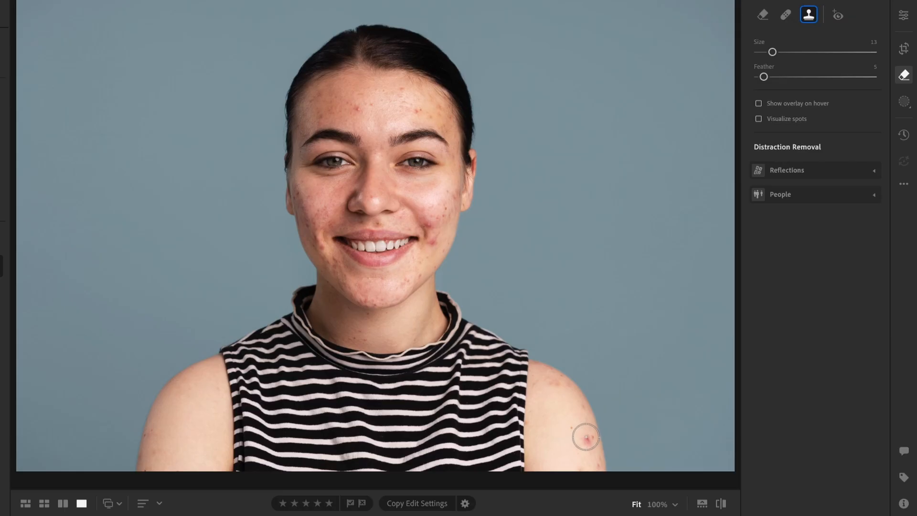
click(586, 436)
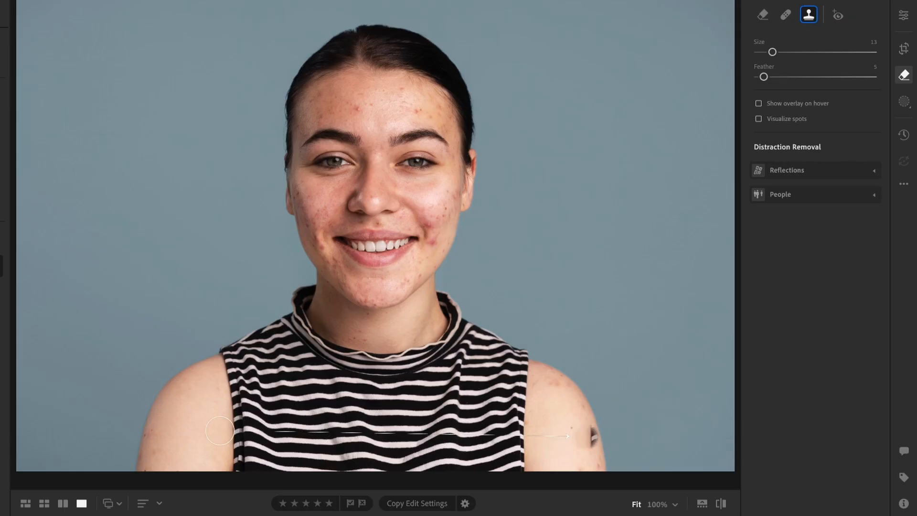
drag(201, 433, 192, 433)
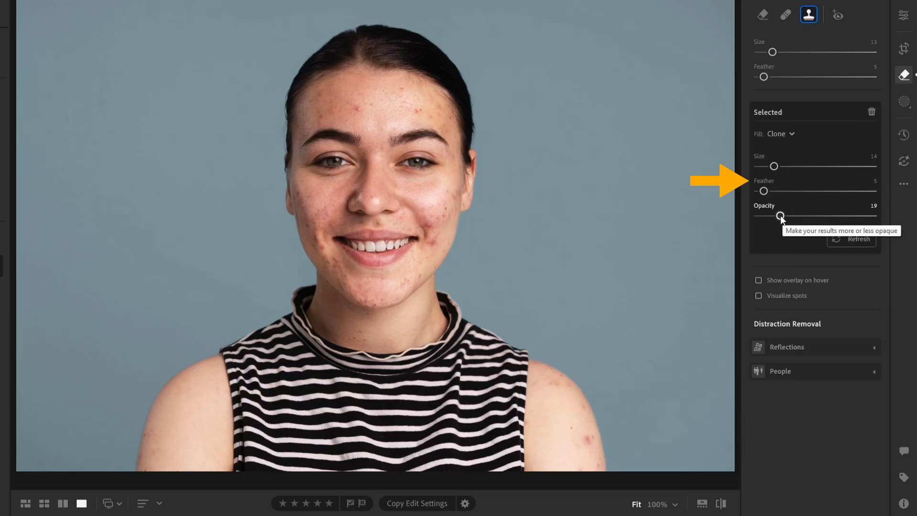
Raise the cloned patch's feather and opacity, slightly reduce its size, and compare the photo with its original.
mouse_move(780, 215)
mouse_down()
mouse_move(814, 216)
mouse_move(815, 191)
mouse_up()
drag(774, 167, 772, 167)
drag(807, 216, 814, 216)
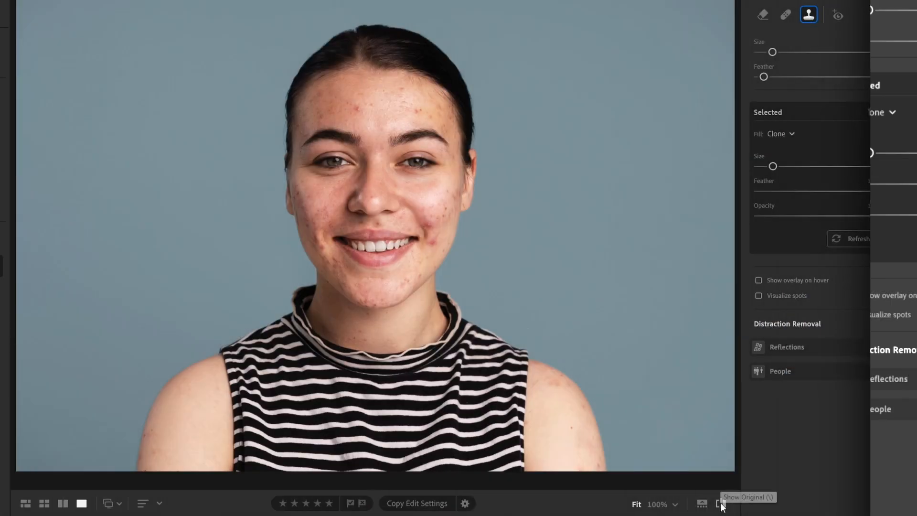
click(720, 503)
click(720, 504)
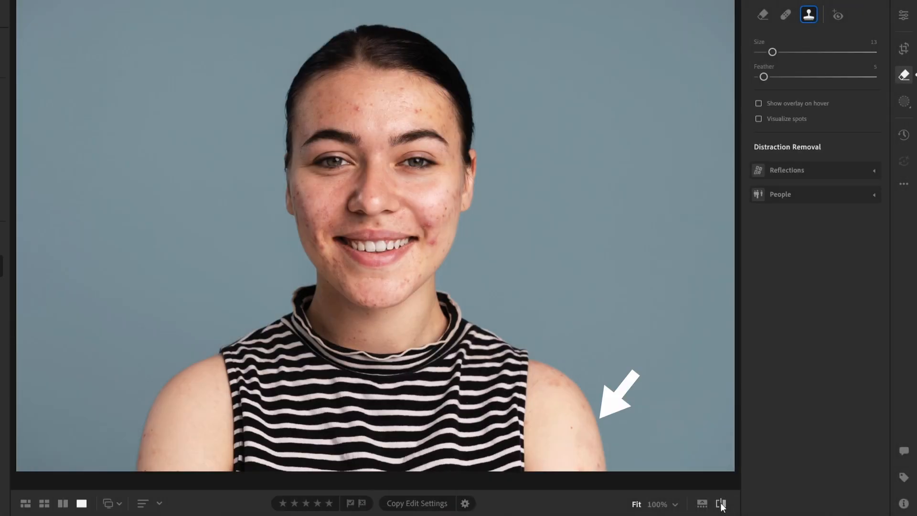
Compare the retouched upper arm with the original photo.
click(720, 503)
click(721, 503)
click(720, 503)
click(720, 503)
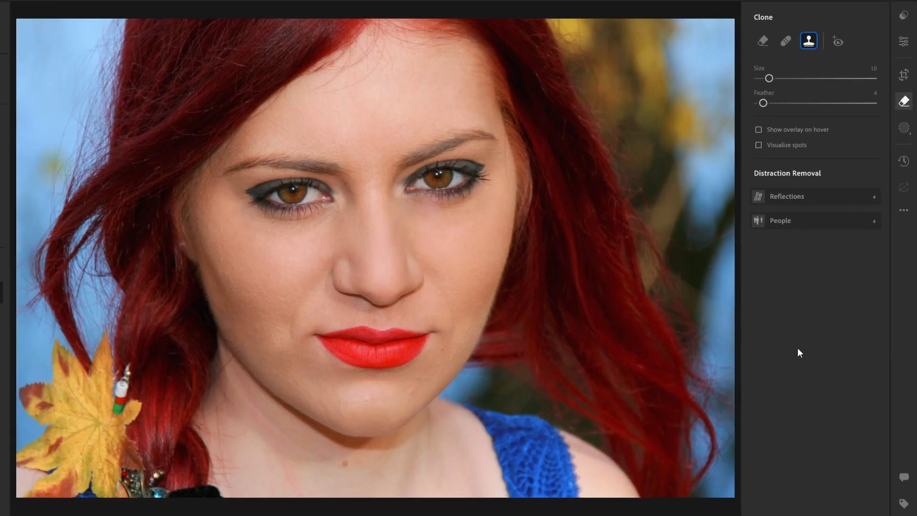
Correct both eyes with Red Eye Correction, marking the second eye manually, and reset the pupil size after trying a different value.
click(837, 42)
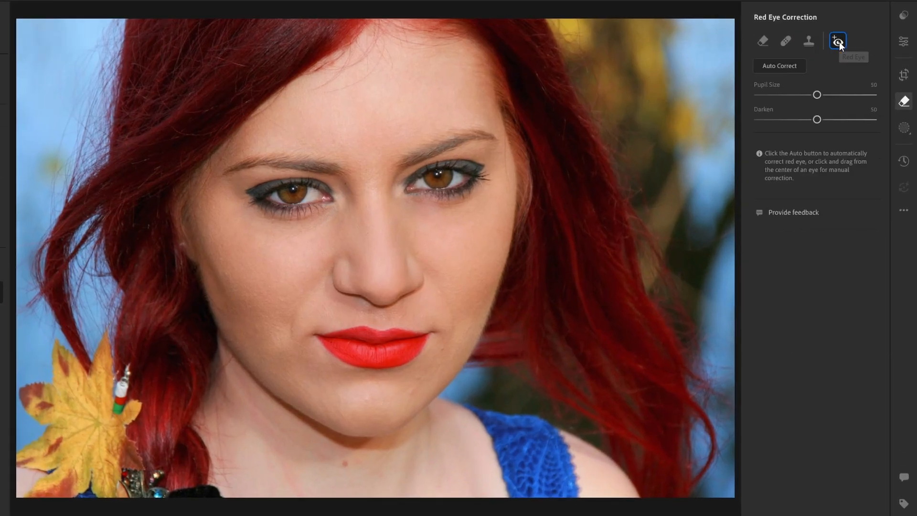
click(779, 66)
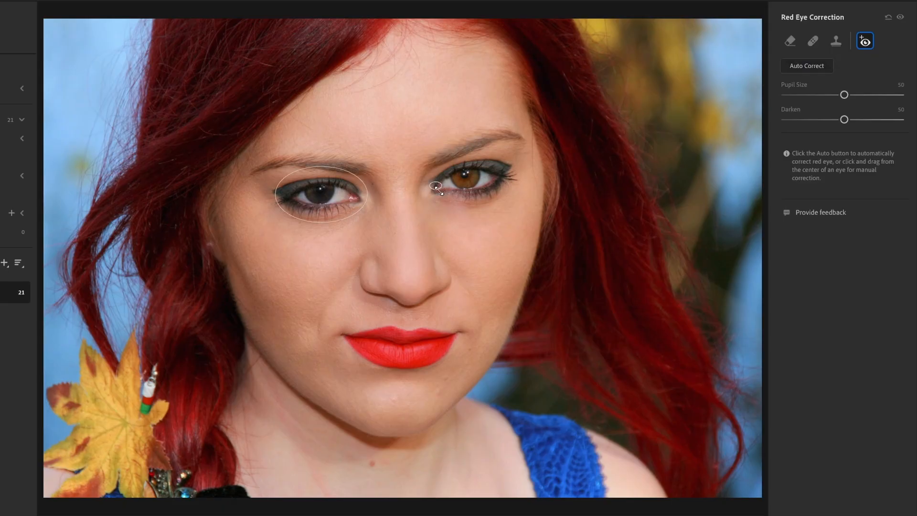
drag(436, 185, 449, 202)
drag(436, 169, 416, 175)
drag(465, 208, 466, 218)
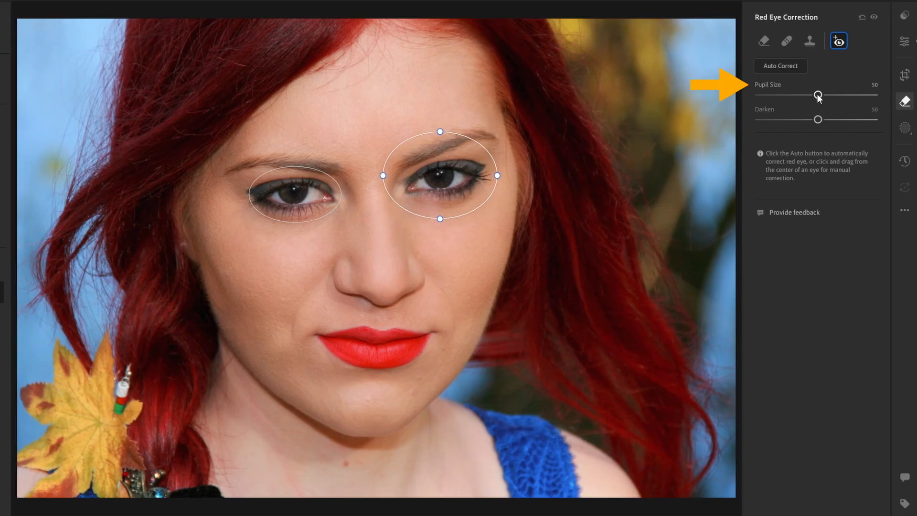
drag(843, 94, 758, 119)
double_click(774, 85)
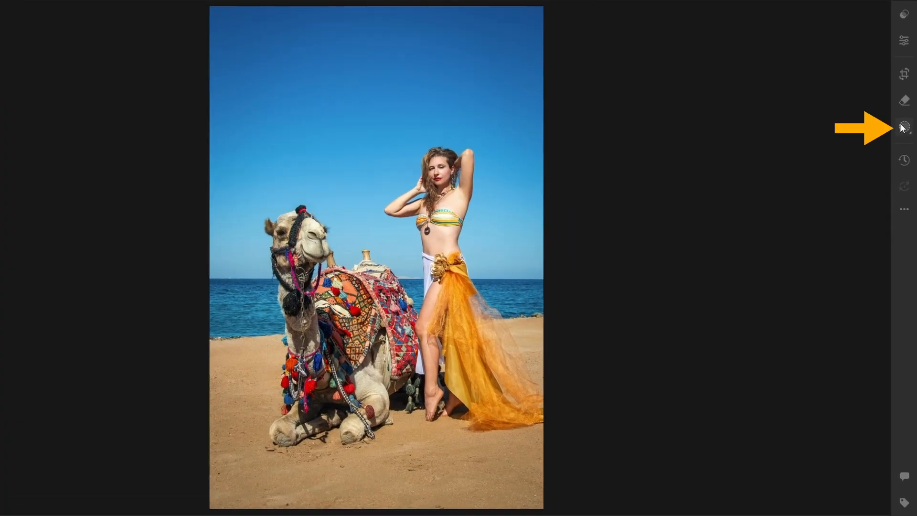
Create a subject mask on the camel photo and set exposure −0.20, contrast +7, shadows +20, whites −7 and blacks +15.
click(904, 127)
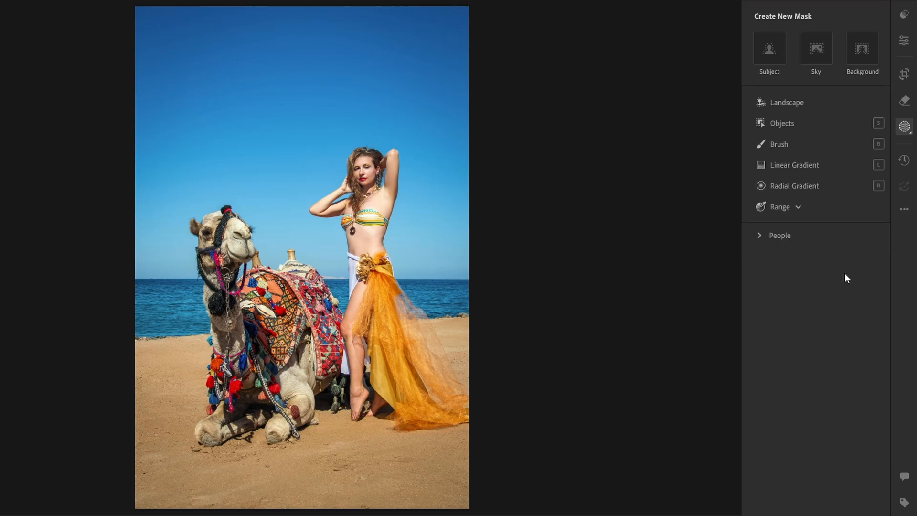
click(768, 47)
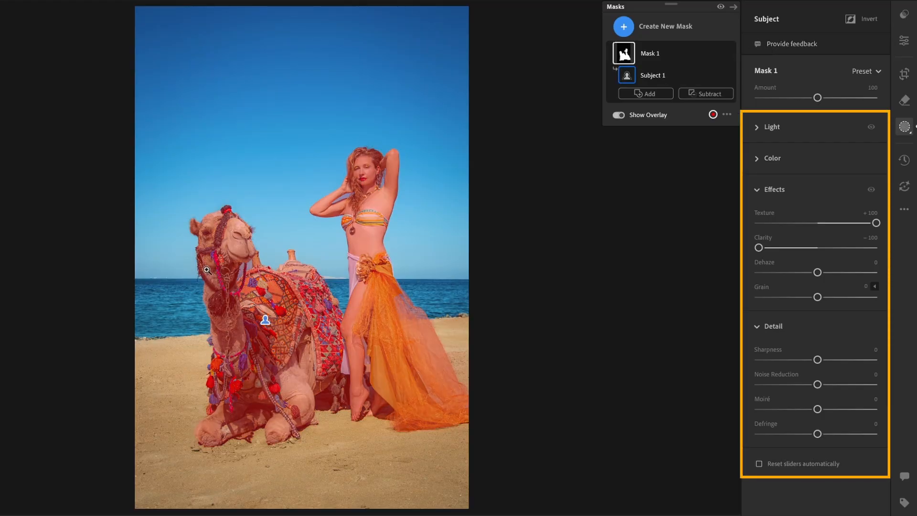
click(757, 127)
drag(813, 161, 786, 163)
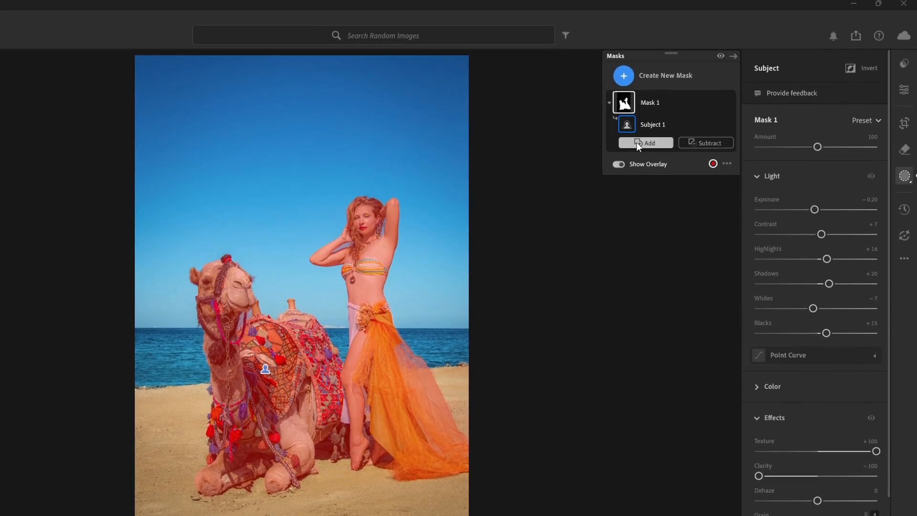
Rename the subject mask as Main Subject and hide its effect.
double_click(648, 102)
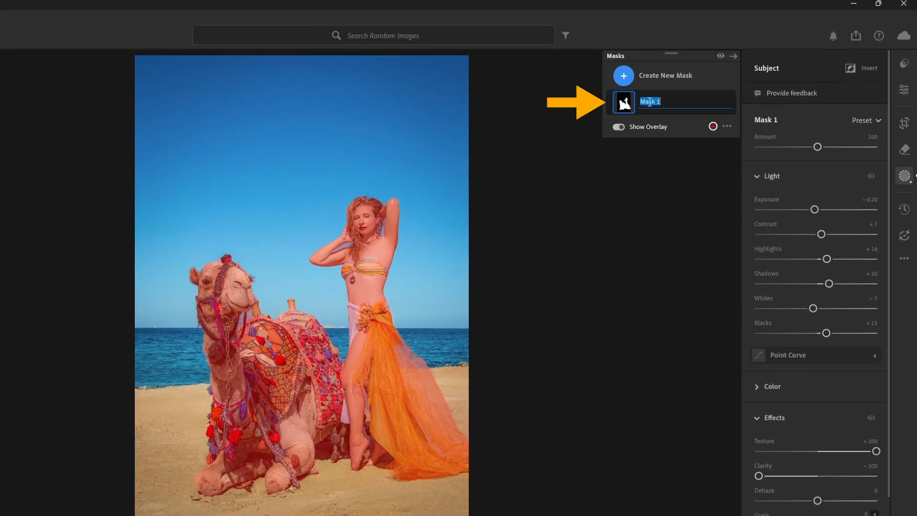
text(Main Subject)
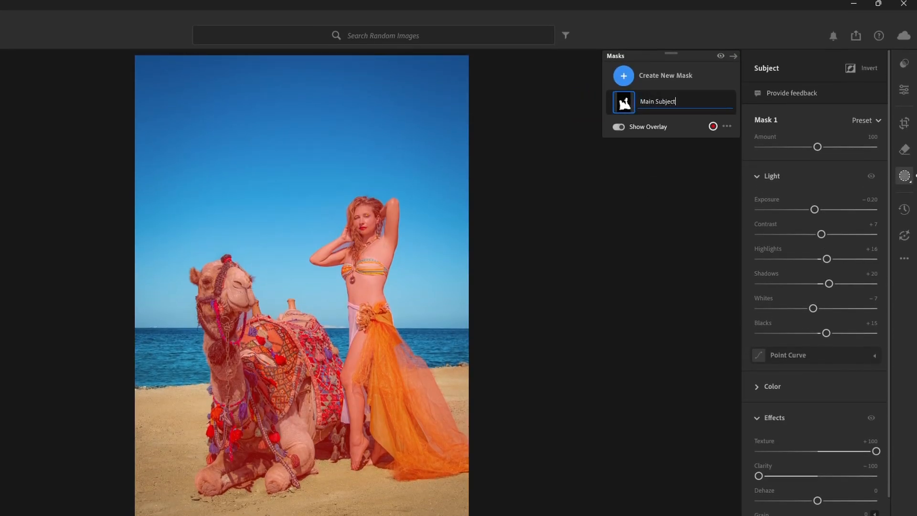
key(Return)
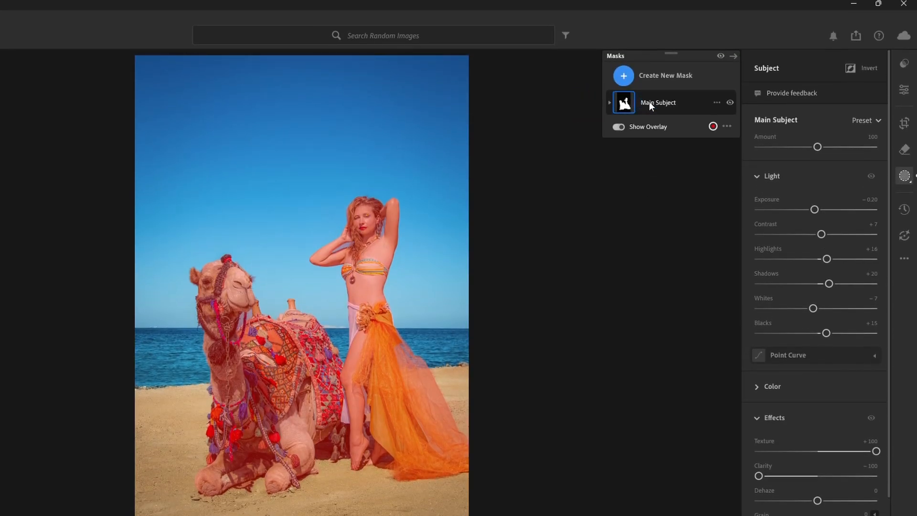
click(609, 103)
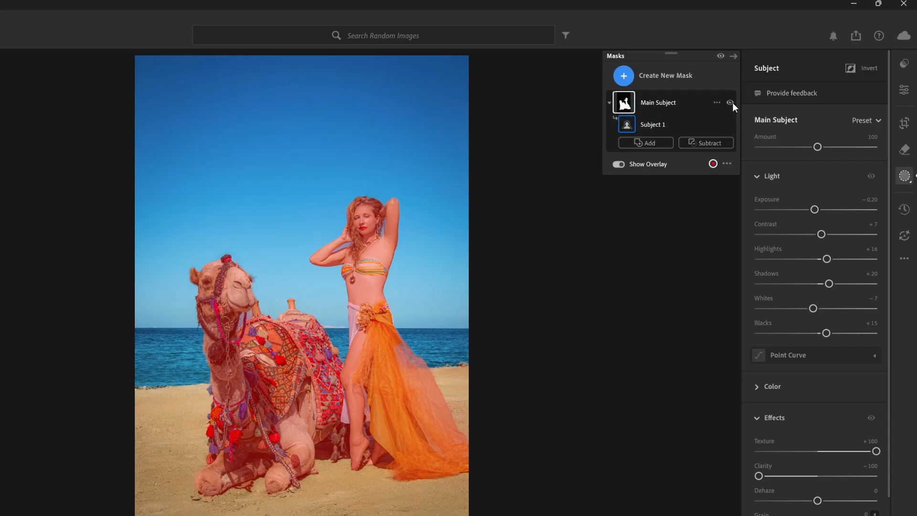
click(729, 102)
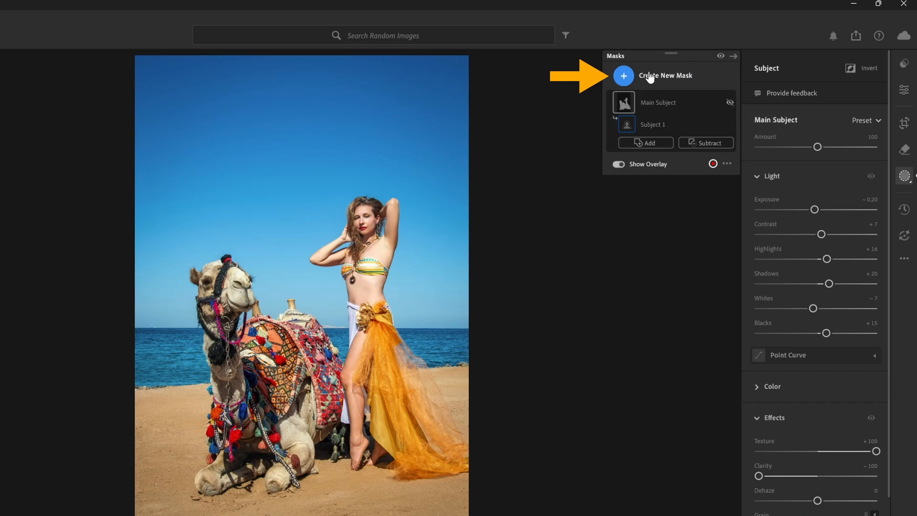
Create a new mask selecting the sky and name it Sky.
click(666, 76)
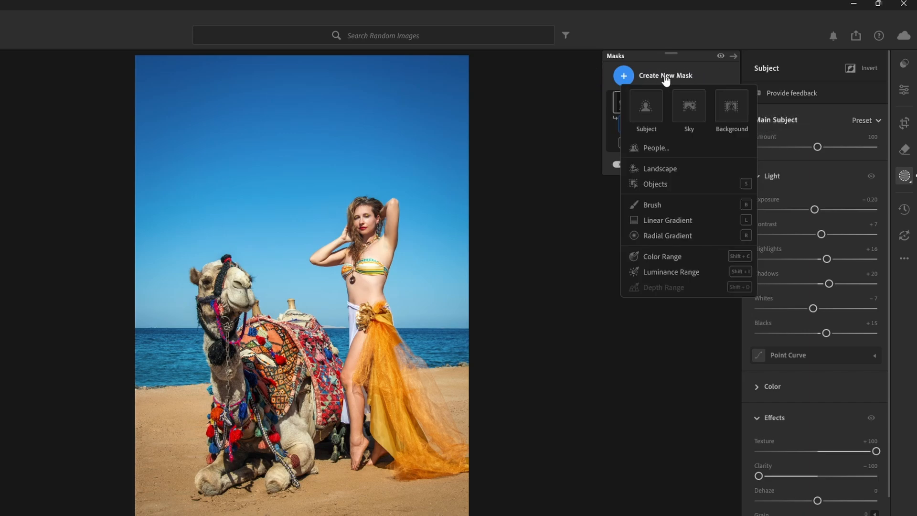
click(682, 116)
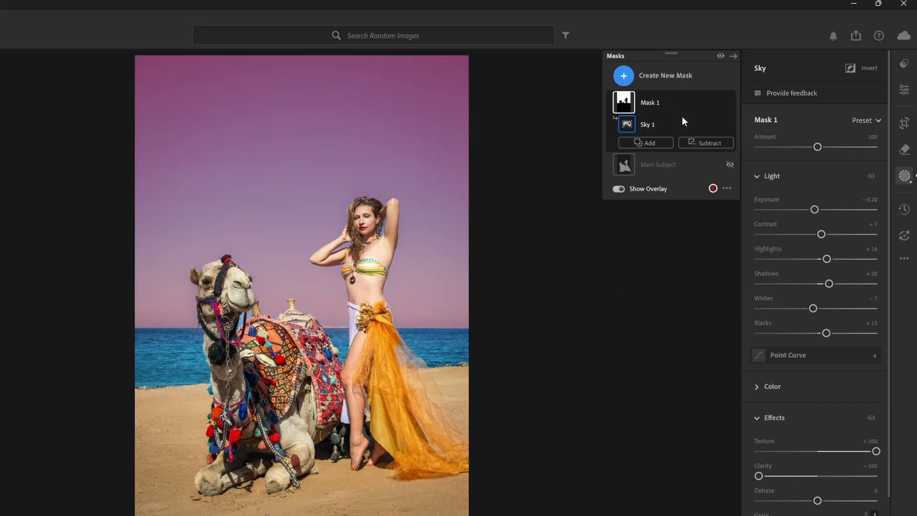
double_click(657, 102)
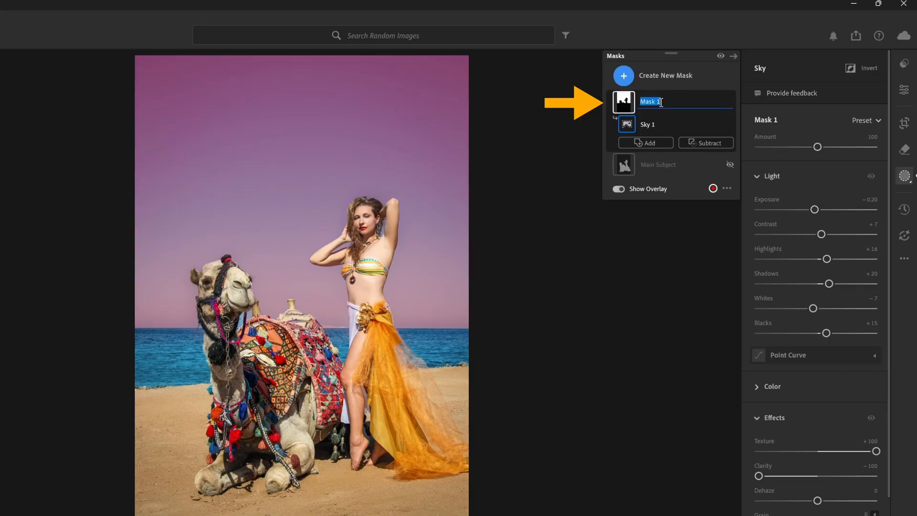
text(Sky)
key(Return)
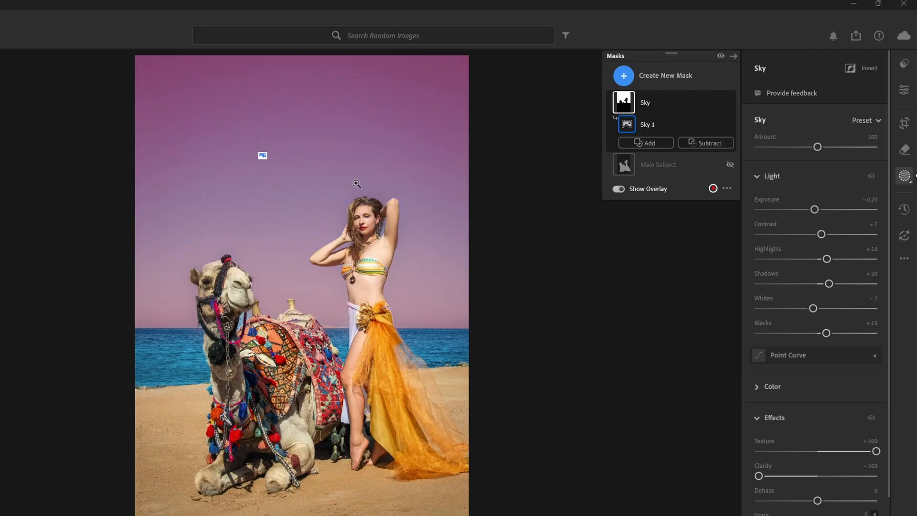
Set the Sky mask's contrast to −13, highlights +14, shadows −4, whites +7 and blacks +22, and hide and collapse the mask.
drag(814, 209, 791, 224)
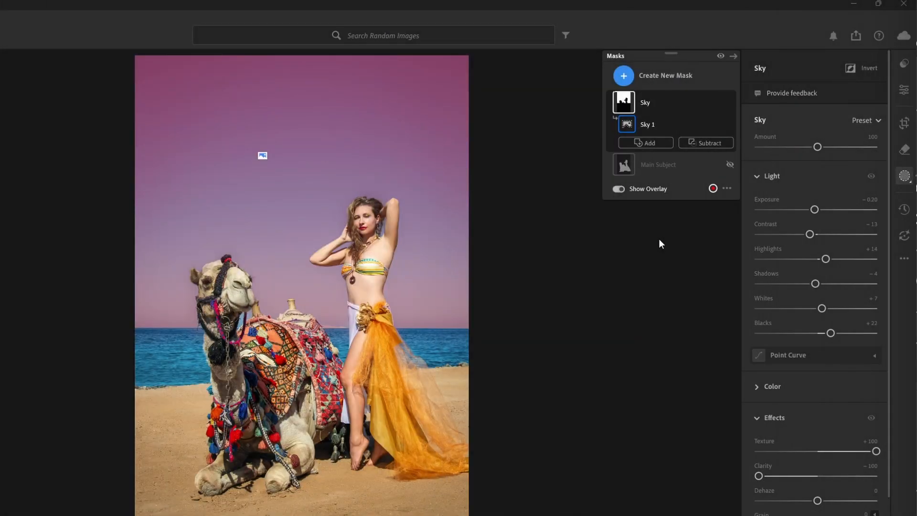
click(729, 101)
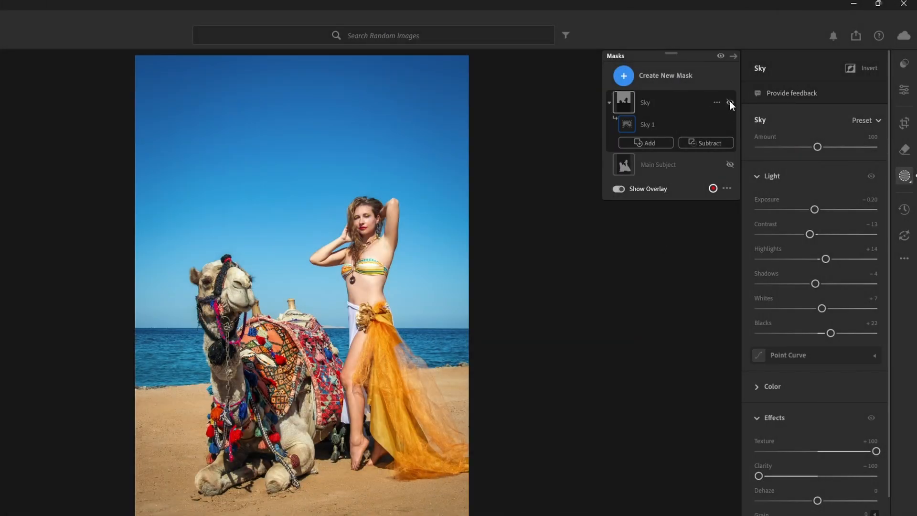
click(610, 102)
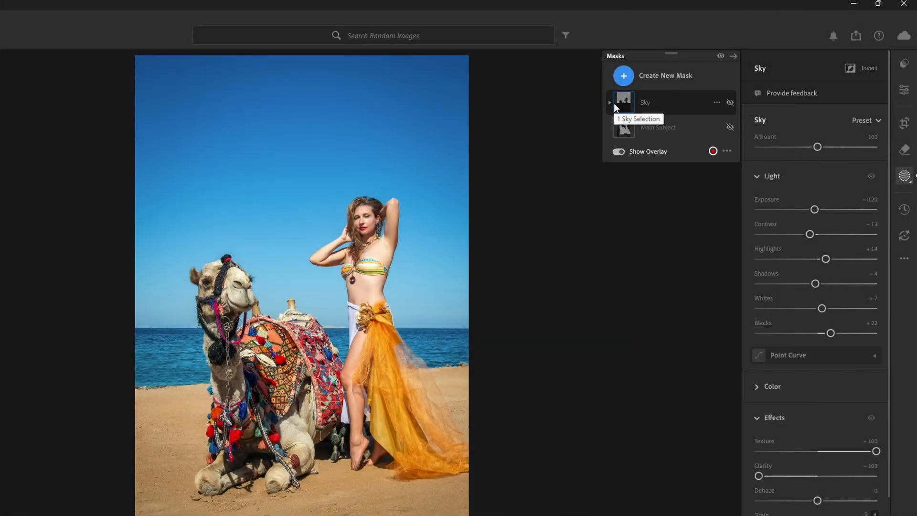
Create a new mask selecting the background and expand its components.
click(624, 78)
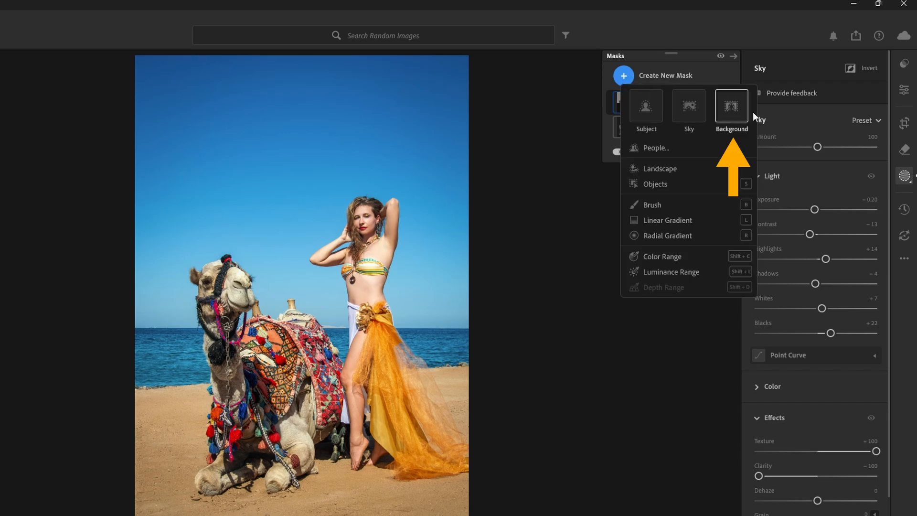
click(730, 107)
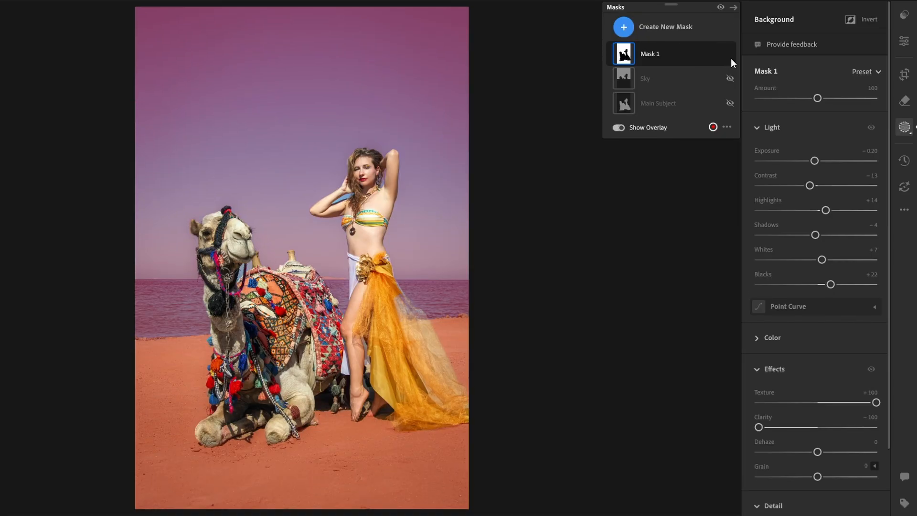
click(731, 107)
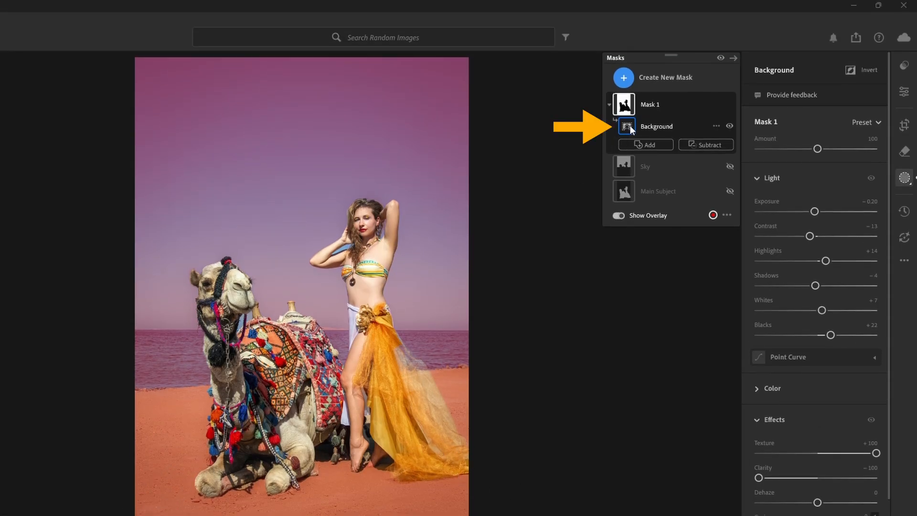
Subtract the foreground sand from the background mask with a brush of size 9.
click(704, 145)
click(733, 285)
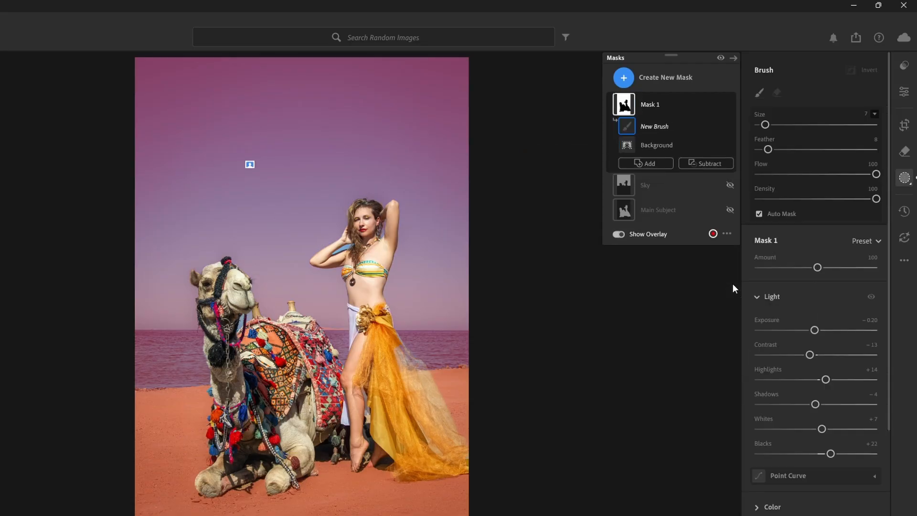
mouse_move(766, 125)
mouse_down()
mouse_move(783, 125)
mouse_move(770, 128)
mouse_up()
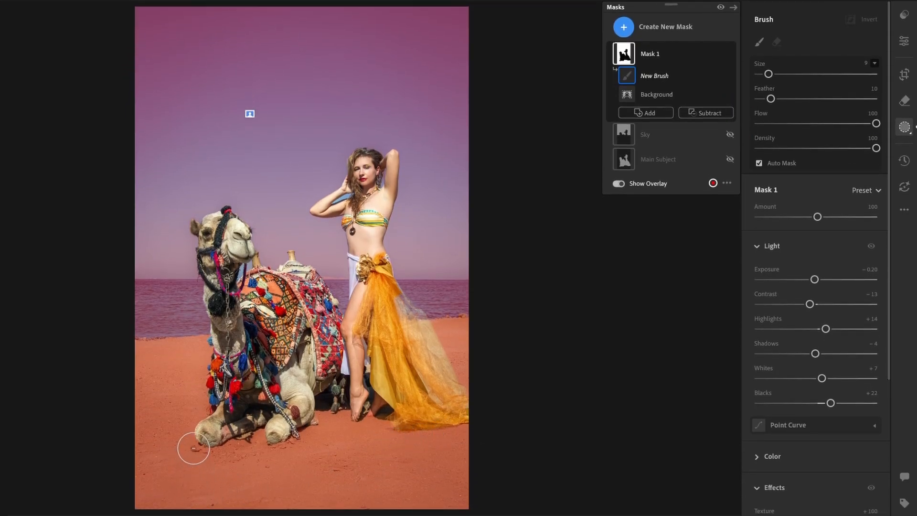
click(195, 445)
mouse_move(158, 461)
mouse_down()
mouse_move(194, 452)
mouse_move(159, 465)
mouse_move(143, 498)
mouse_move(394, 502)
mouse_move(428, 473)
mouse_up()
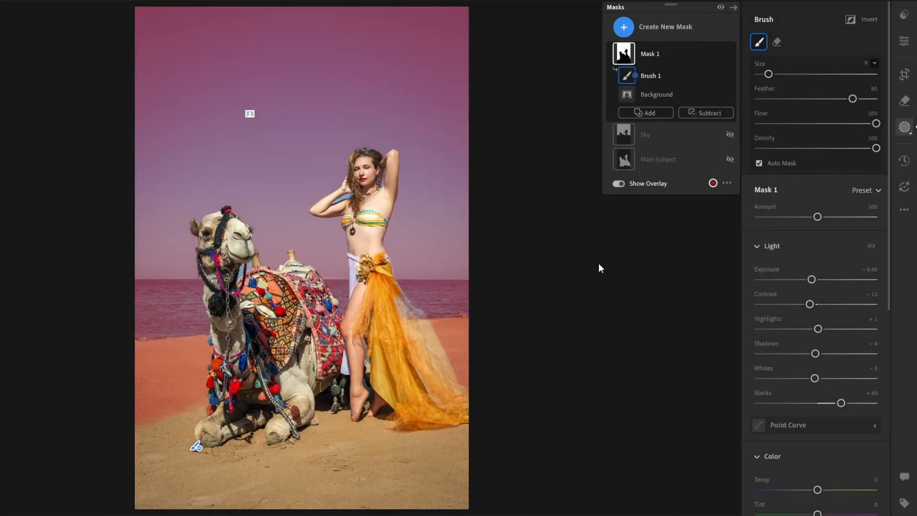
Erase part of the subtracting brush's strokes over the sand beside the camel, using eraser size 5 and feather 86.
click(777, 43)
drag(770, 74, 762, 75)
drag(852, 98, 860, 99)
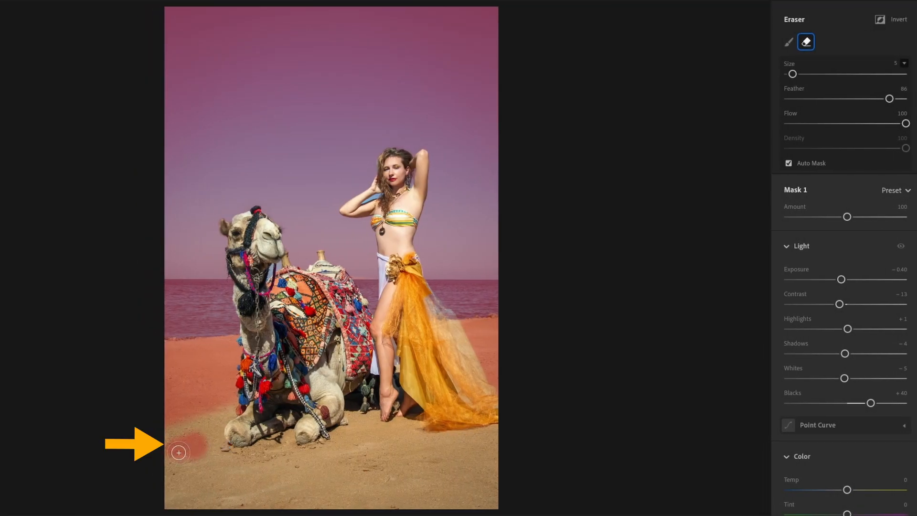
mouse_move(178, 452)
mouse_down()
mouse_move(216, 439)
mouse_move(163, 459)
mouse_move(224, 427)
mouse_move(177, 430)
mouse_move(229, 407)
mouse_up()
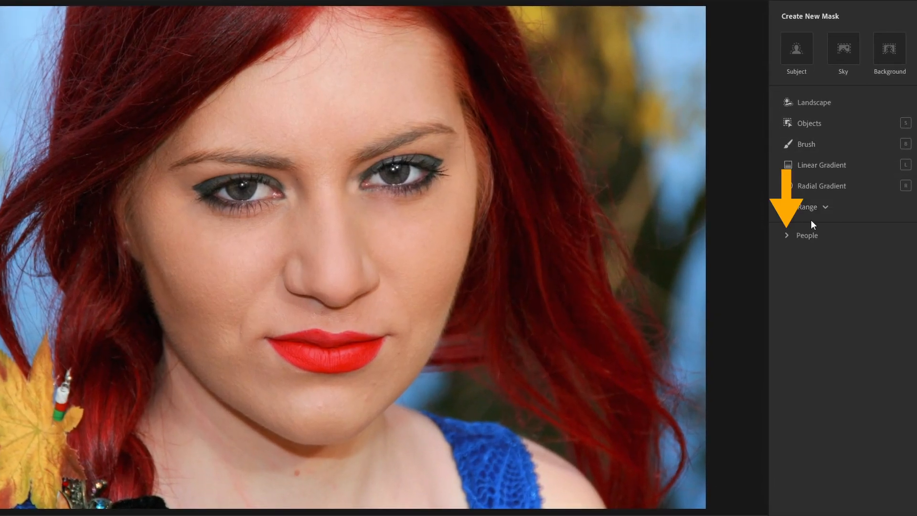
Create a people mask covering only the hair of the red-haired woman.
click(786, 235)
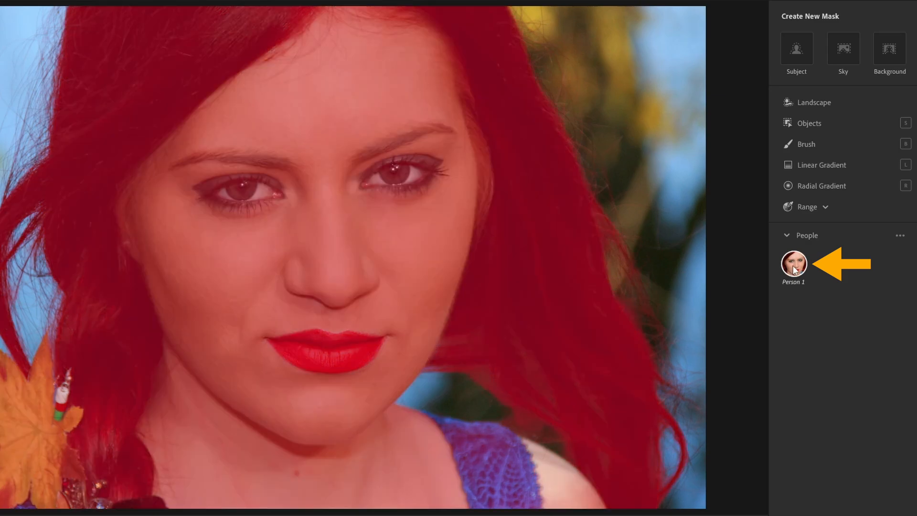
click(794, 268)
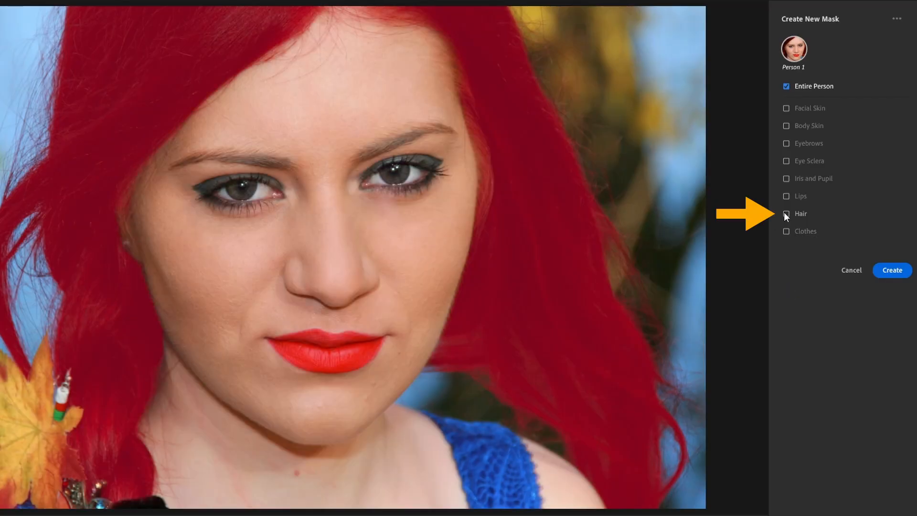
click(784, 213)
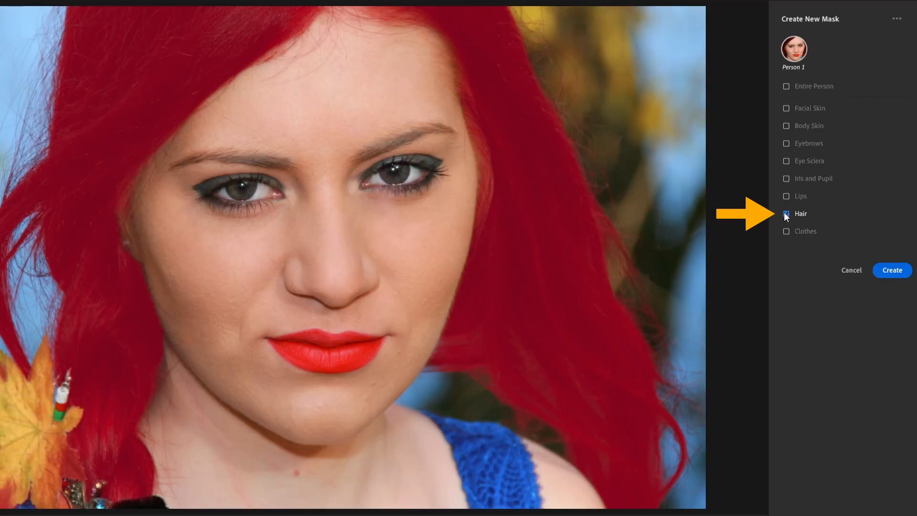
click(891, 270)
Open Point Color for the hair mask and sample the dark red of the hair.
scroll(842, 274, down, 5)
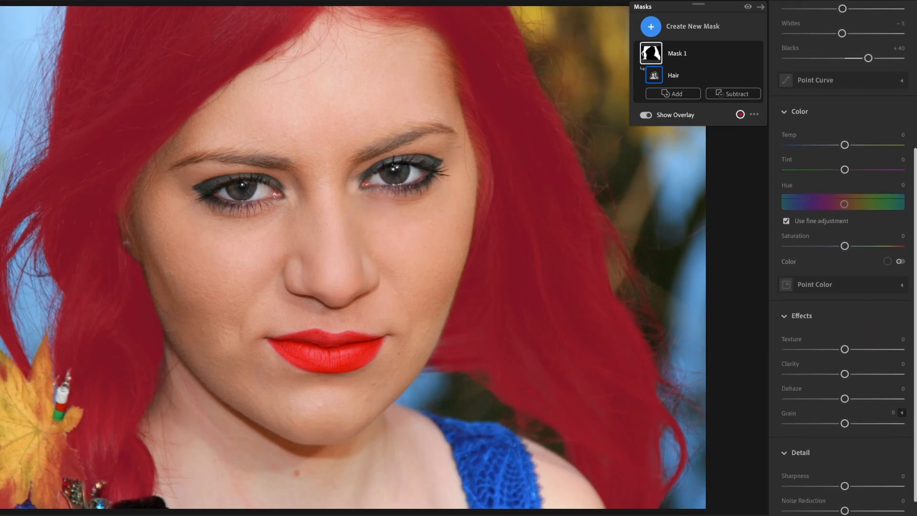
scroll(848, 270, down, 2)
click(898, 229)
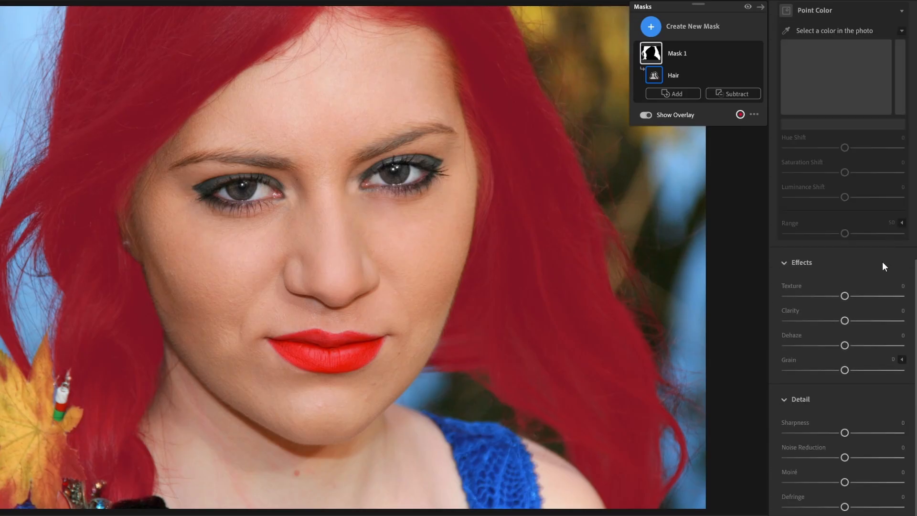
click(819, 31)
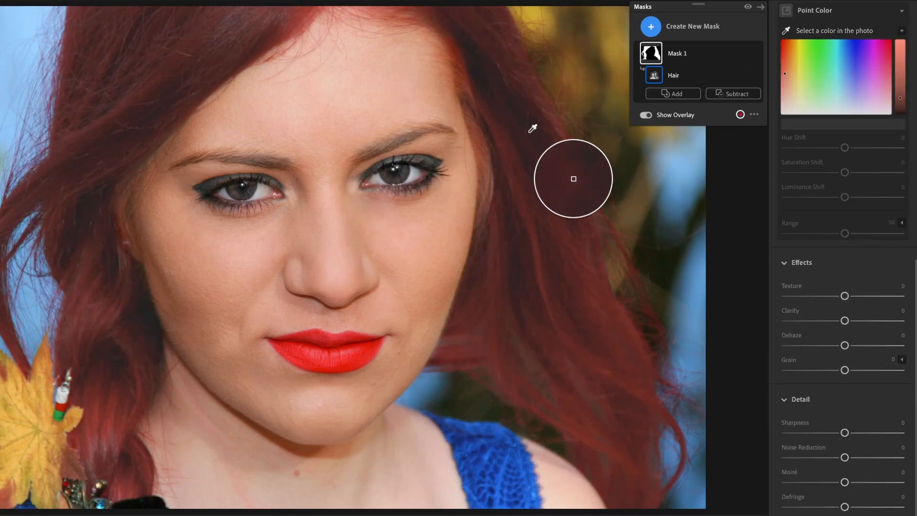
click(509, 76)
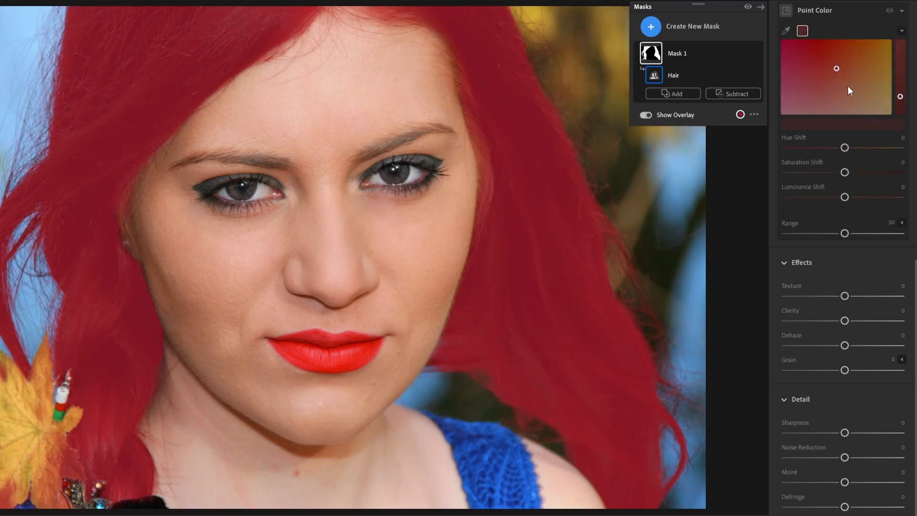
Darken the masked hair with Point Color: Hue Shift +100, Saturation Shift -100, Luminance Shift -100 and Range 100.
drag(901, 99, 901, 115)
drag(836, 68, 884, 139)
drag(884, 138, 893, 139)
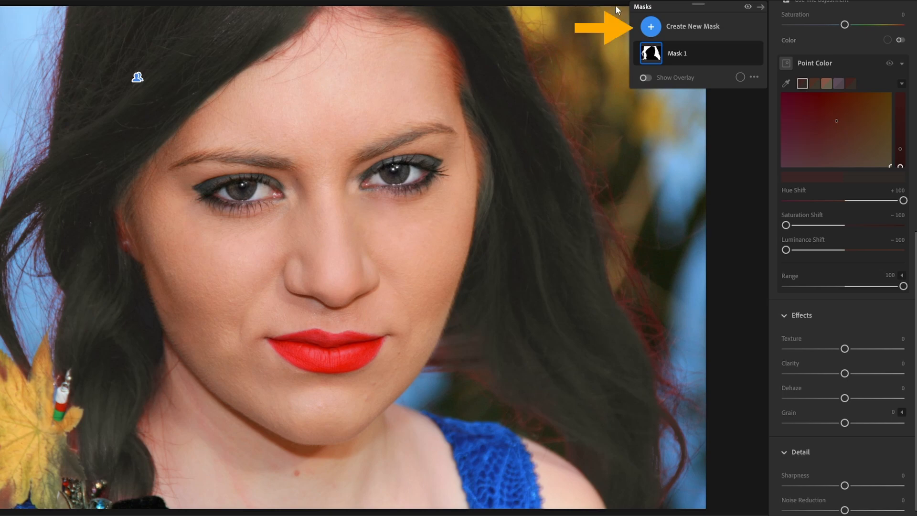
Create a second people mask covering only the woman's lips.
click(649, 38)
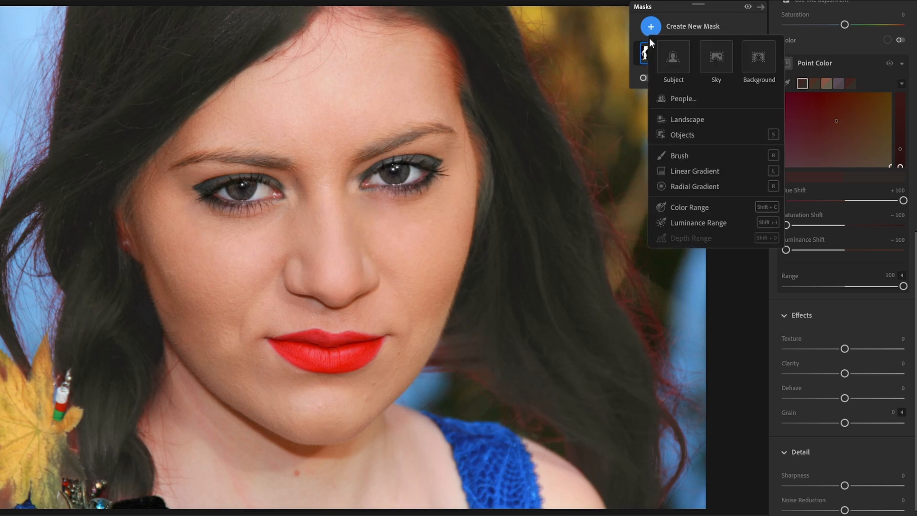
click(691, 102)
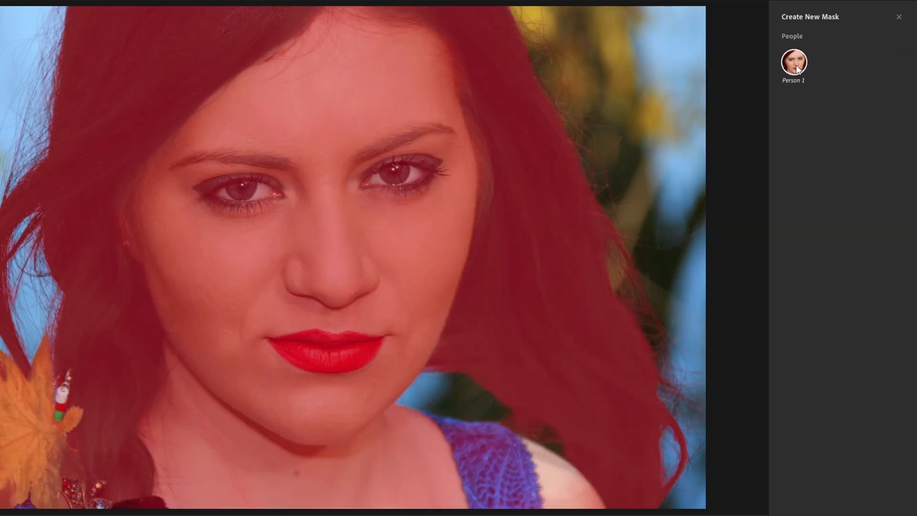
click(796, 65)
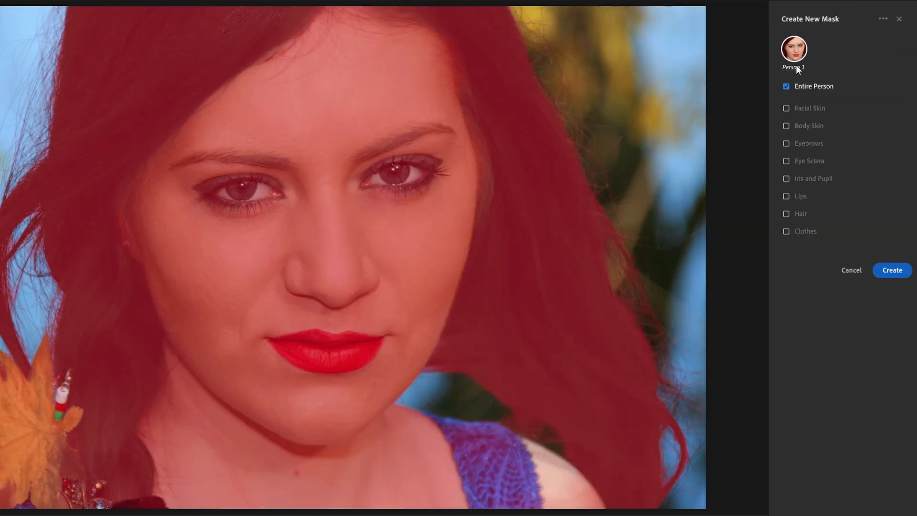
click(785, 196)
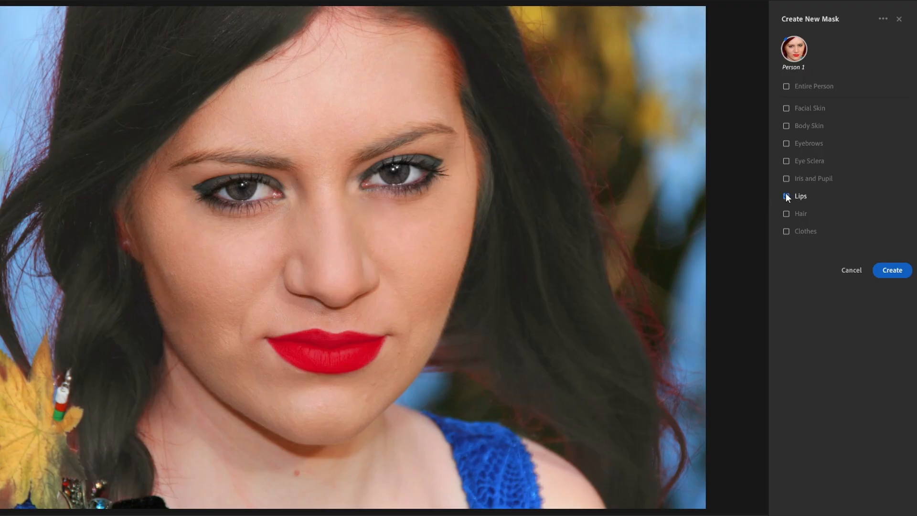
click(891, 271)
Sample the lip red with Point Color and set Hue Shift -61, Saturation Shift -71, Luminance Shift +4 and Range 91.
scroll(830, 411, up, 5)
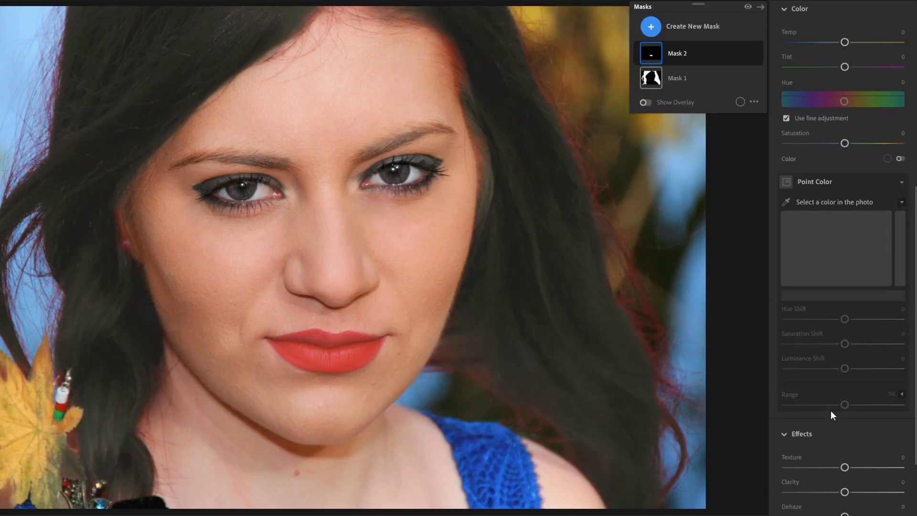
click(786, 232)
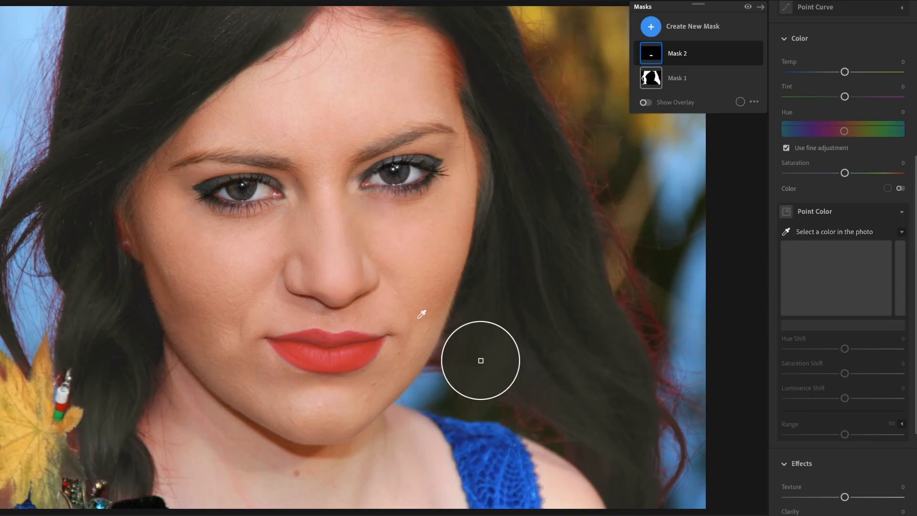
click(317, 353)
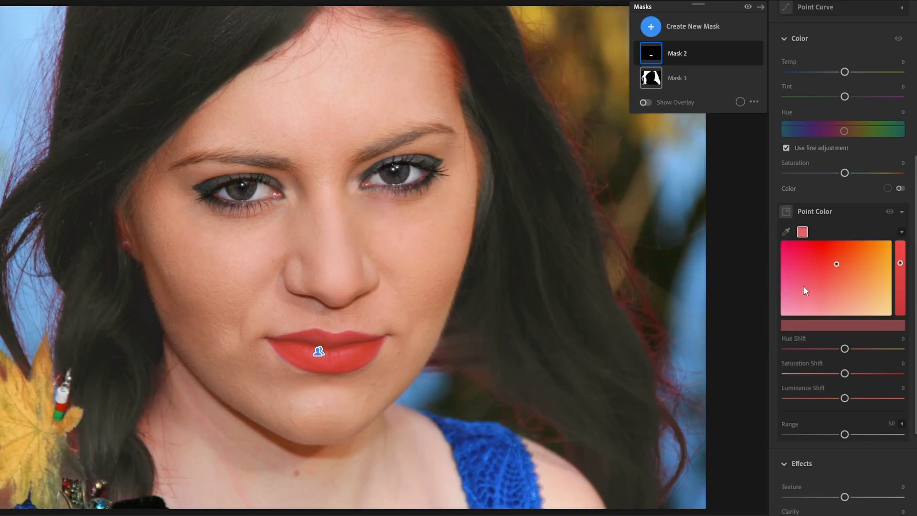
drag(833, 264, 806, 301)
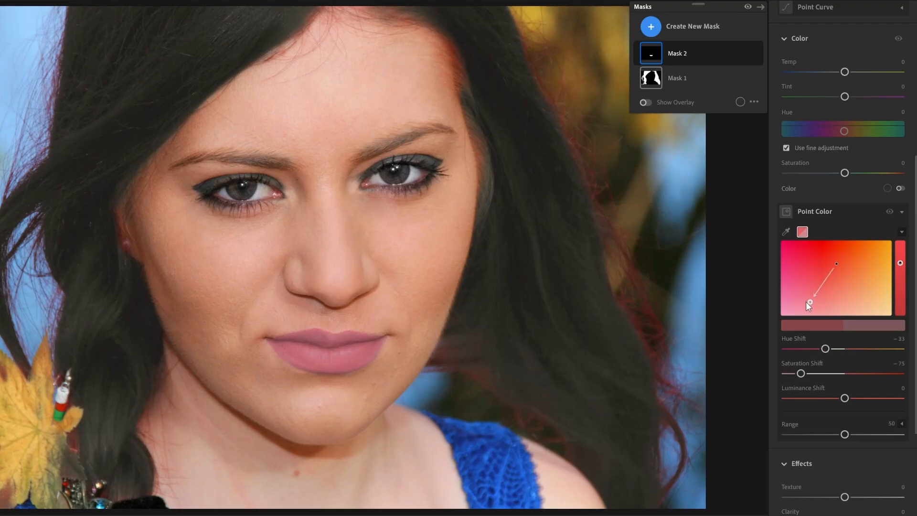
drag(806, 301, 801, 297)
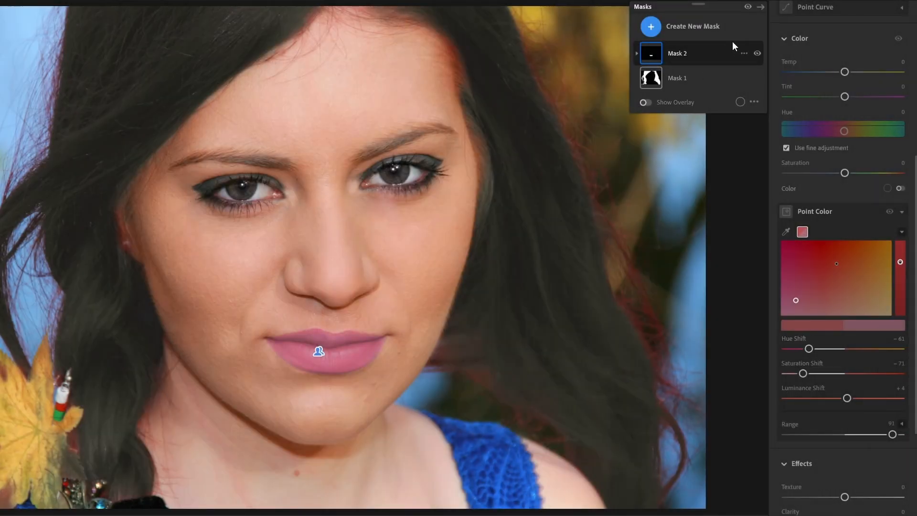
Toggle the visibility of all masks to compare the portrait before and after the hair and lip recoloring.
click(748, 8)
click(748, 8)
click(748, 8)
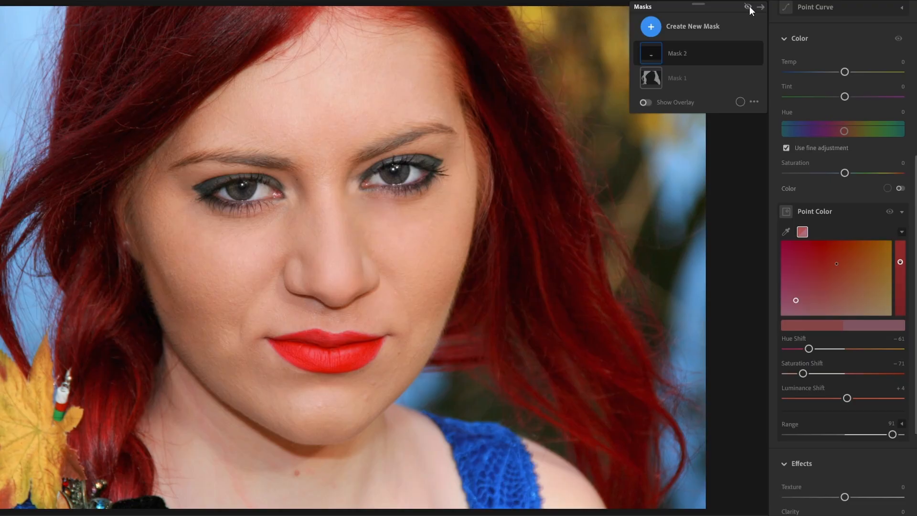
click(748, 8)
click(749, 7)
click(748, 7)
click(748, 8)
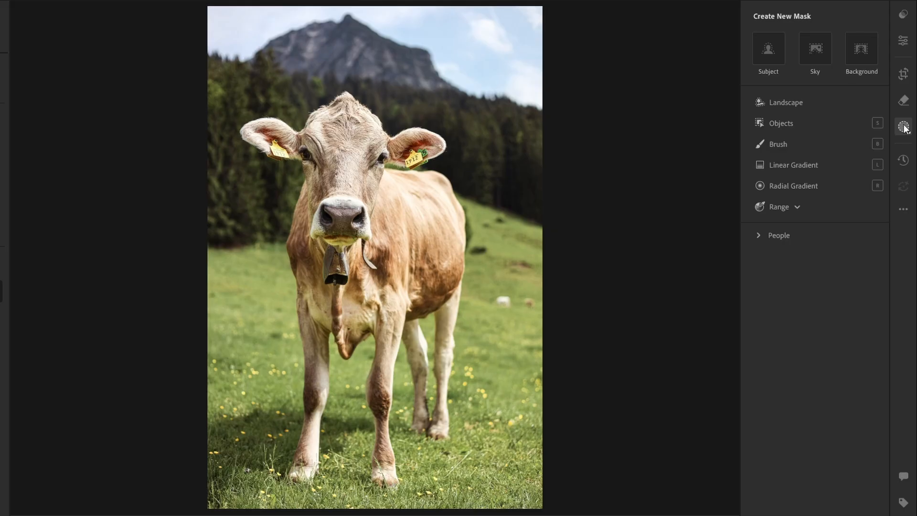
Create a landscape mask of the cow photo's sky and set Exposure -1.68, Contrast -3, Highlights +13, Shadows 0, Whites +11, Blacks +18 and Temp -29.
click(797, 104)
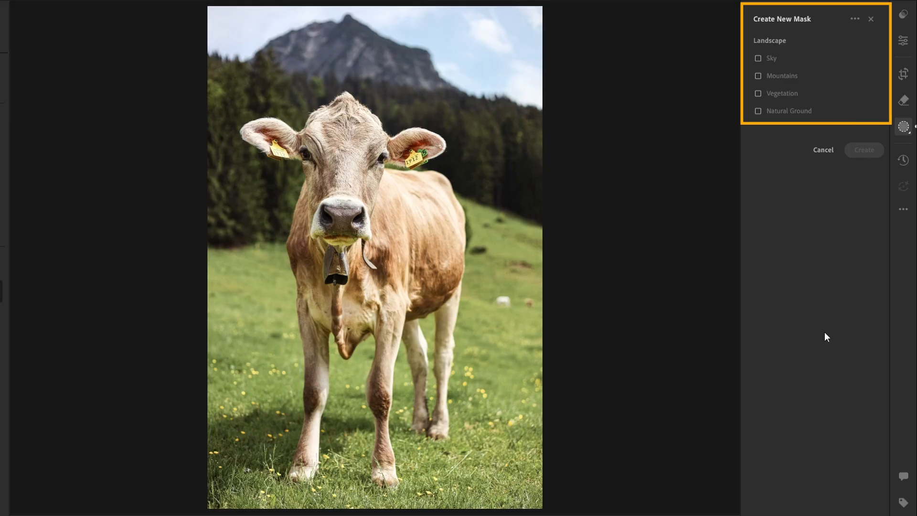
click(758, 58)
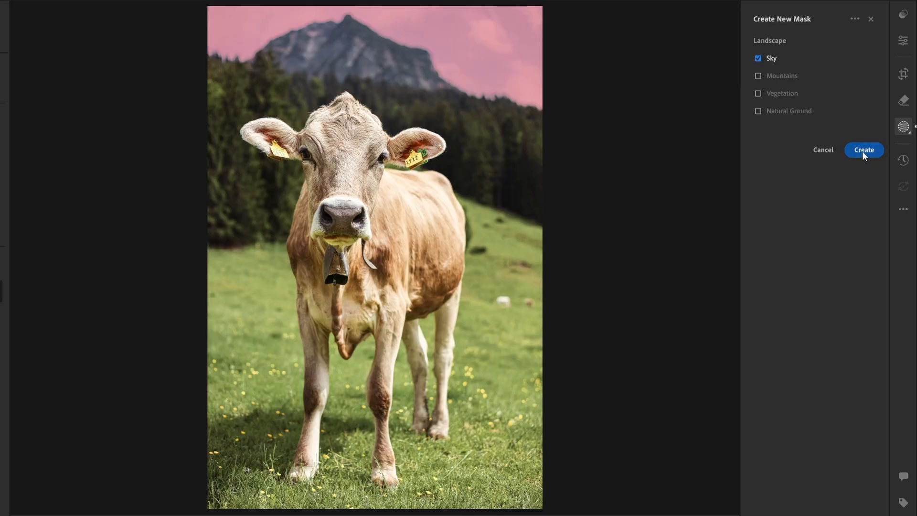
click(862, 150)
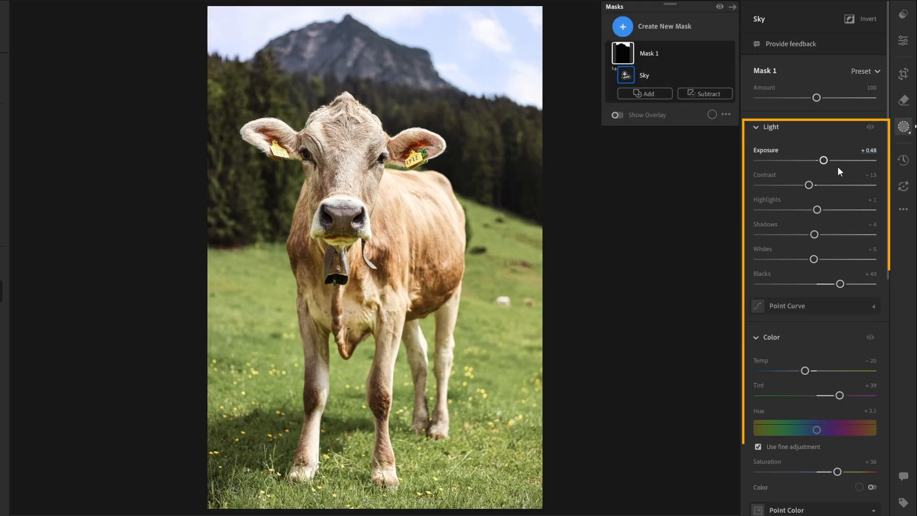
mouse_move(825, 158)
mouse_down()
mouse_move(793, 169)
mouse_move(814, 186)
mouse_up()
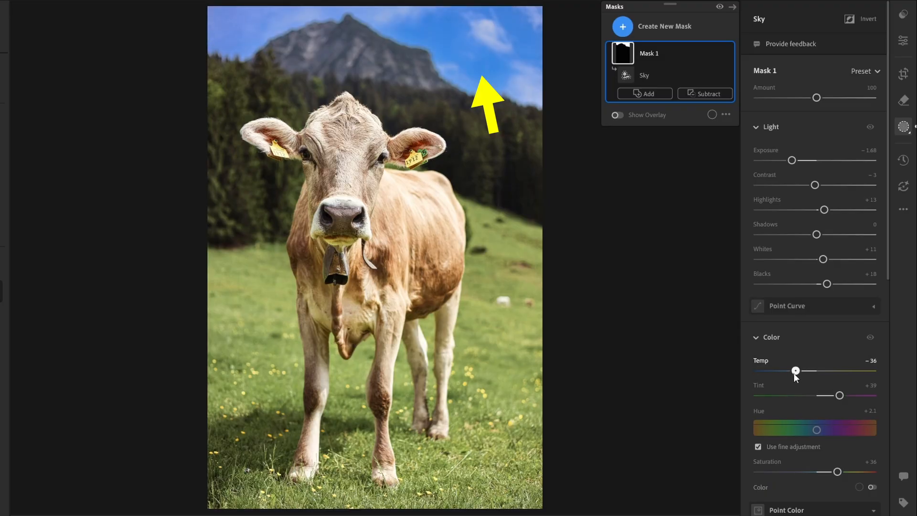
drag(789, 374, 789, 374)
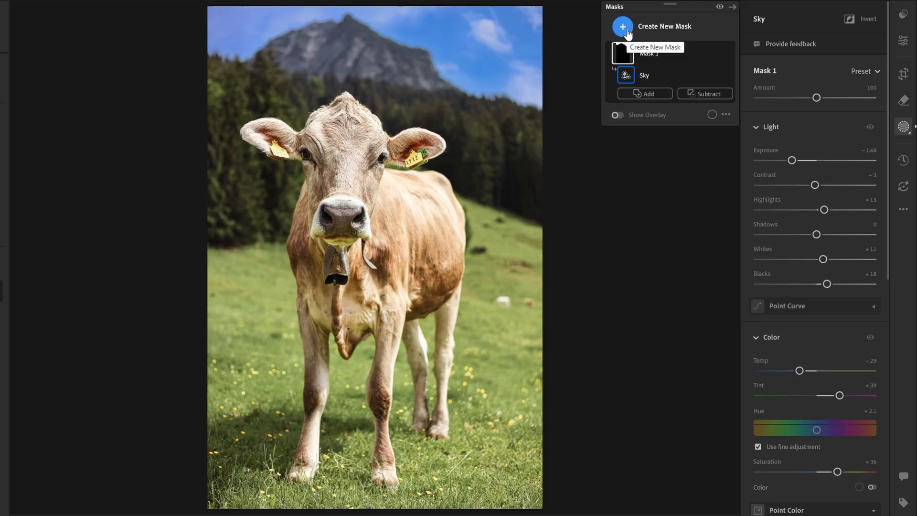
Start another landscape mask on the cow photo.
click(626, 29)
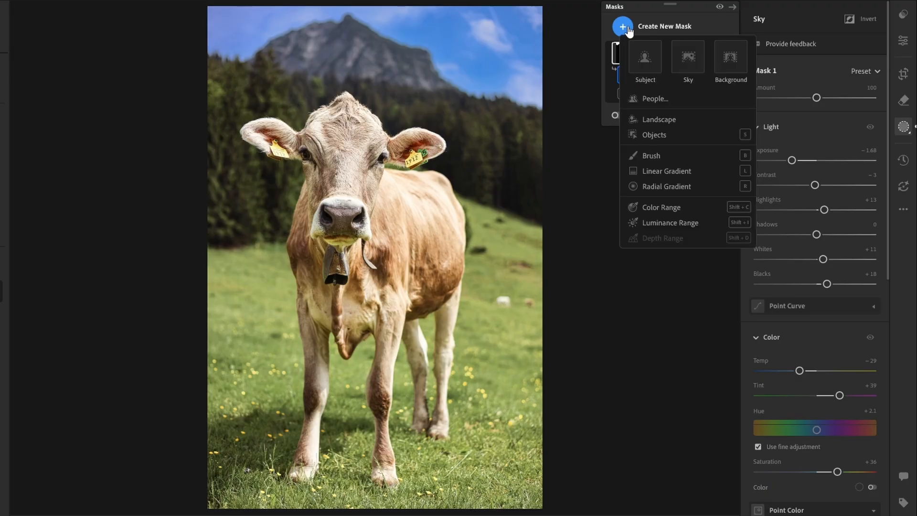
click(663, 119)
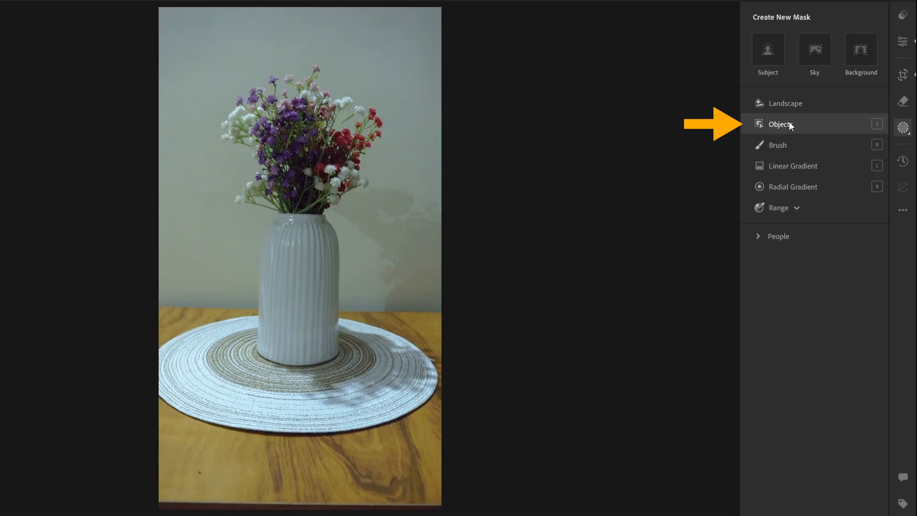
Create an object mask of the flowers in the vase using Brush Select at size 22, with the mask Amount set to 182.
click(783, 124)
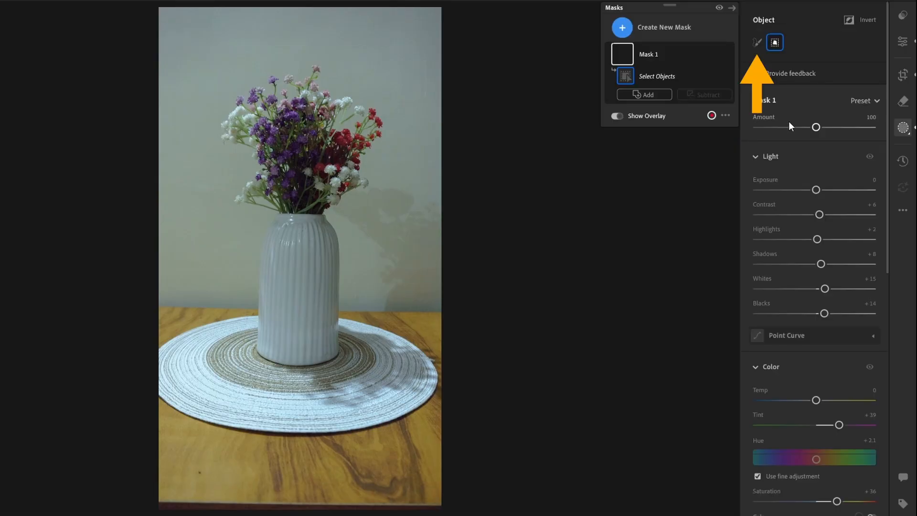
click(757, 44)
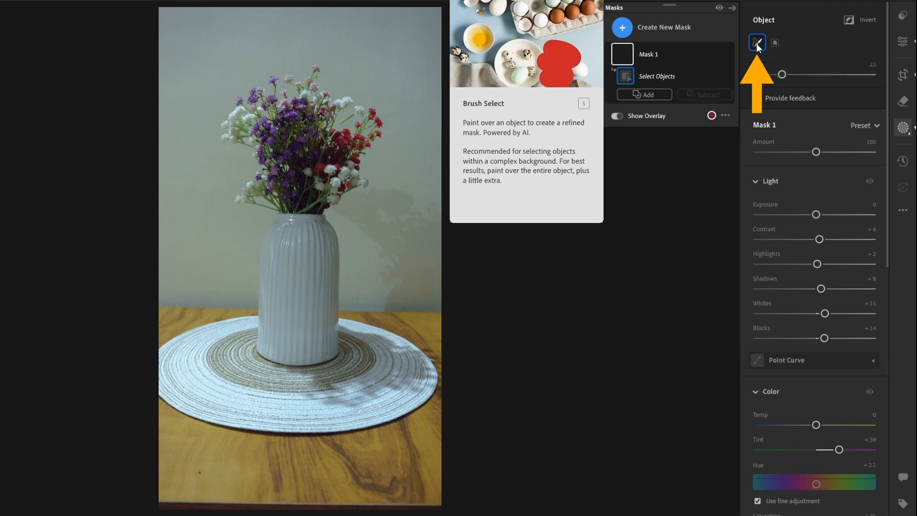
click(774, 43)
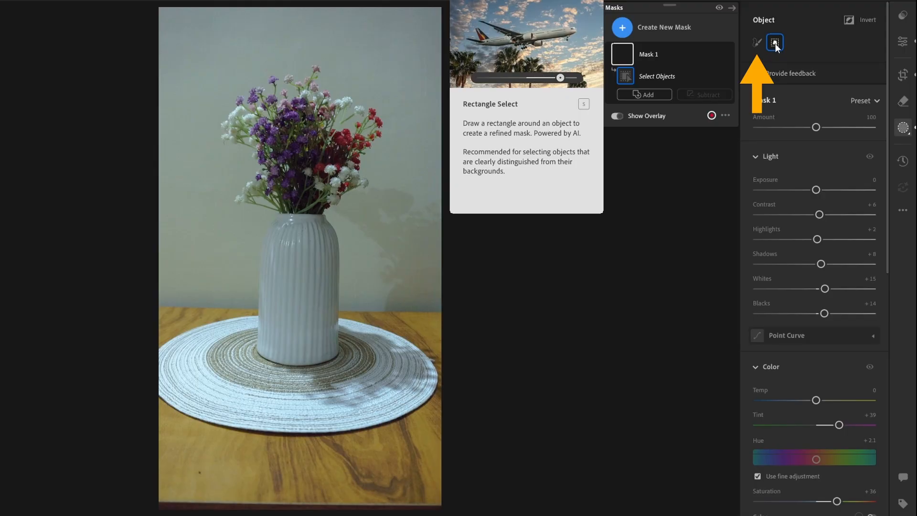
click(755, 44)
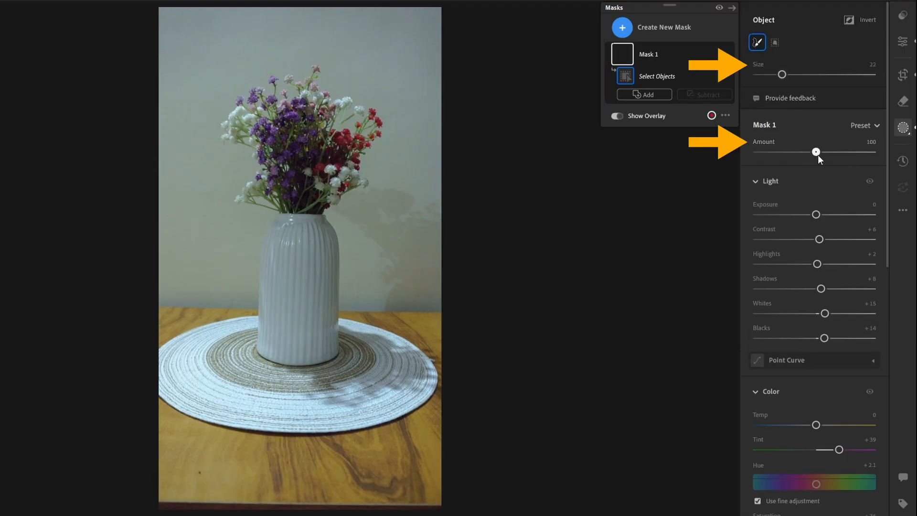
drag(817, 155, 864, 157)
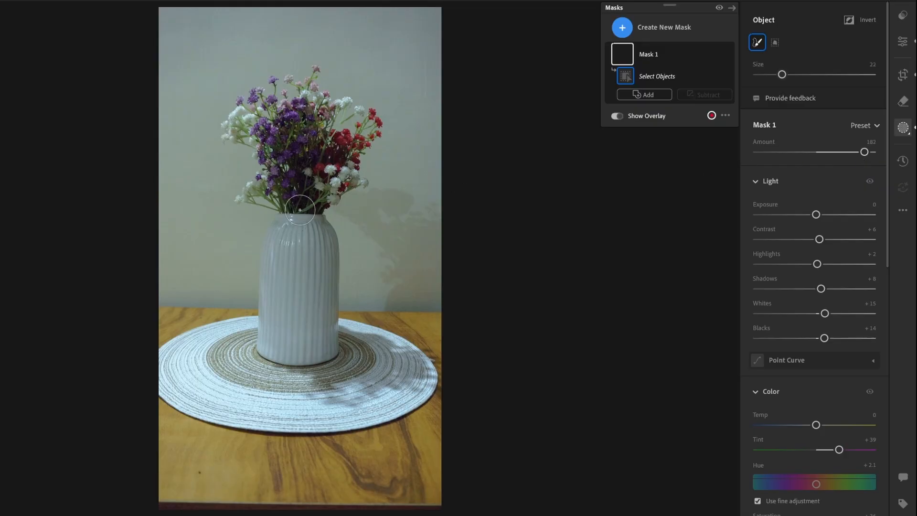
mouse_move(317, 195)
mouse_down()
mouse_move(258, 190)
mouse_move(270, 153)
mouse_move(241, 134)
mouse_move(248, 110)
mouse_move(302, 85)
mouse_move(342, 101)
mouse_move(365, 131)
mouse_move(332, 190)
mouse_move(297, 151)
mouse_move(310, 111)
mouse_move(324, 164)
mouse_move(315, 137)
mouse_up()
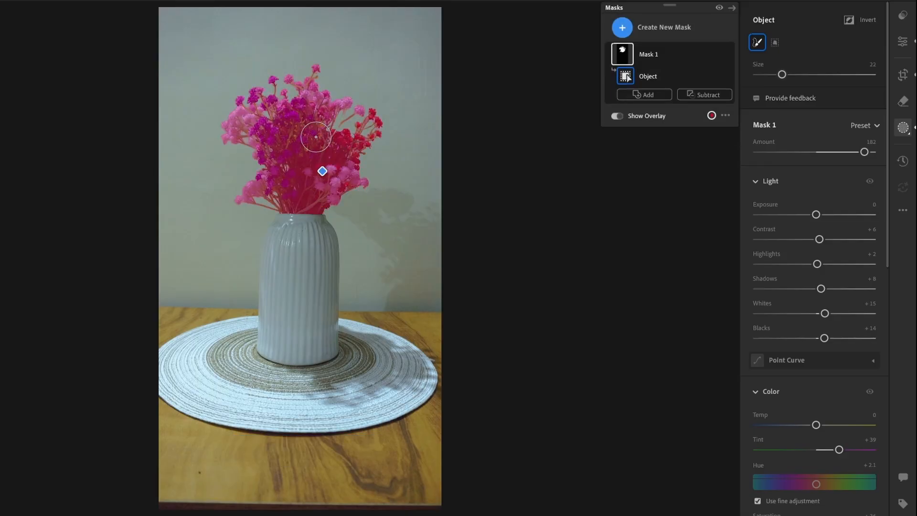
Add the white vase to the flower mask with Rectangle Select and adjust the mask's exposure.
click(776, 42)
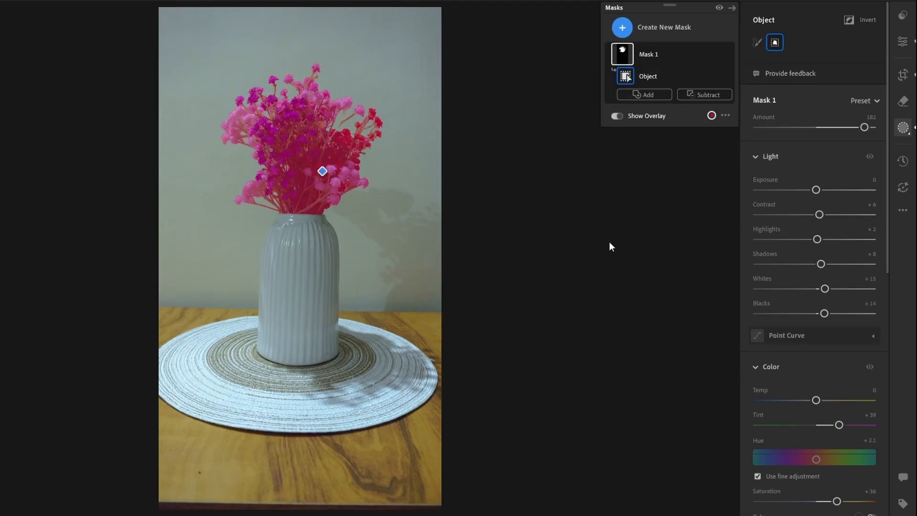
drag(257, 223, 342, 352)
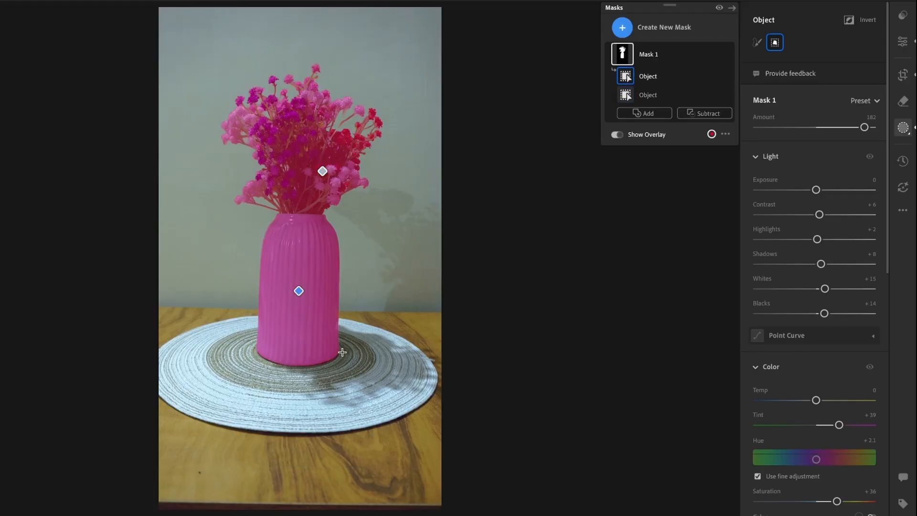
drag(823, 190, 818, 188)
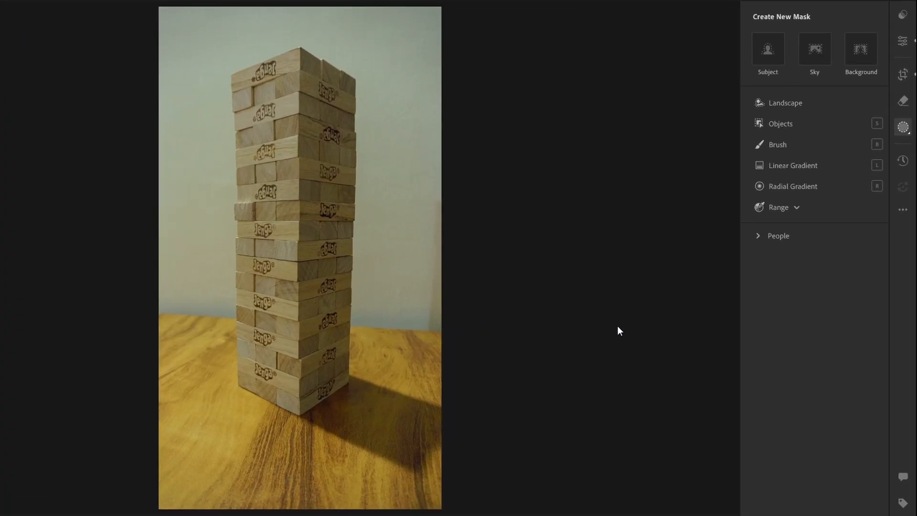
Paint a brush mask over the wooden table with Size 9, Feather 6, Flow 81 and Density 83, and adjust the masked area's light.
click(778, 144)
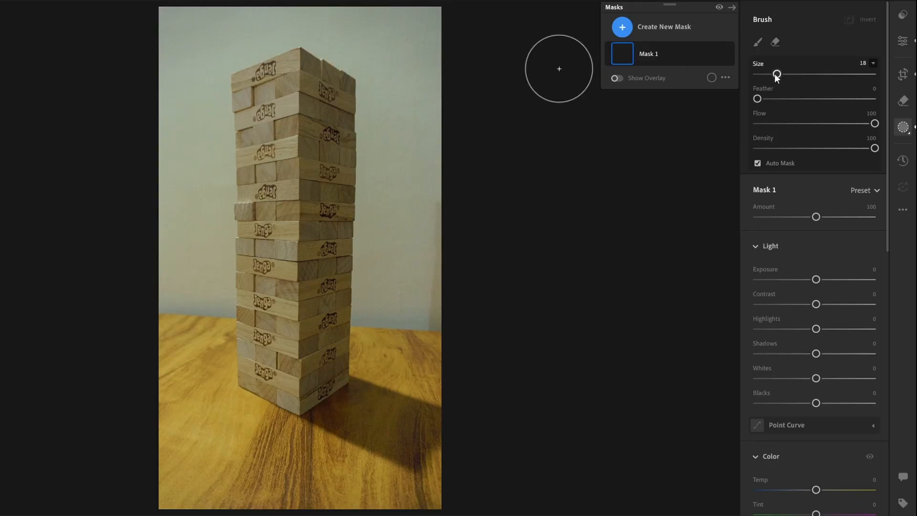
mouse_move(776, 74)
mouse_down()
mouse_move(766, 75)
mouse_move(763, 99)
mouse_up()
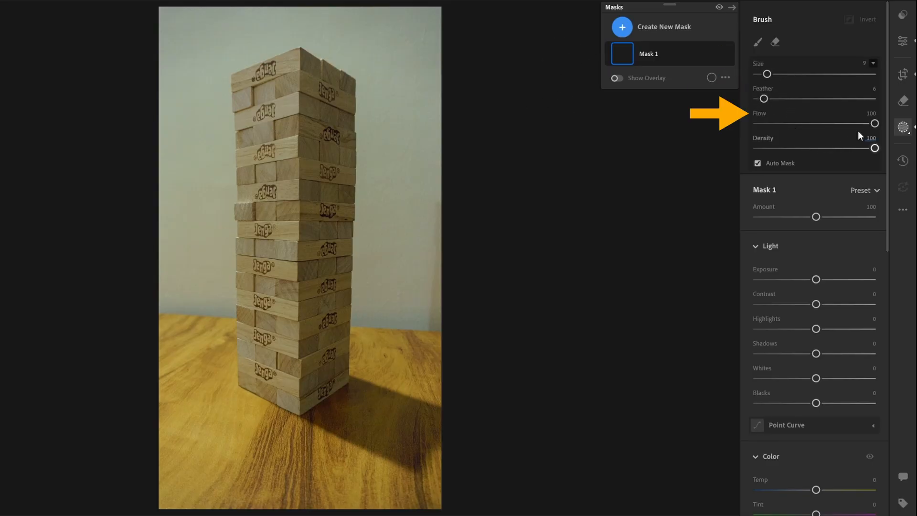
drag(874, 124, 867, 148)
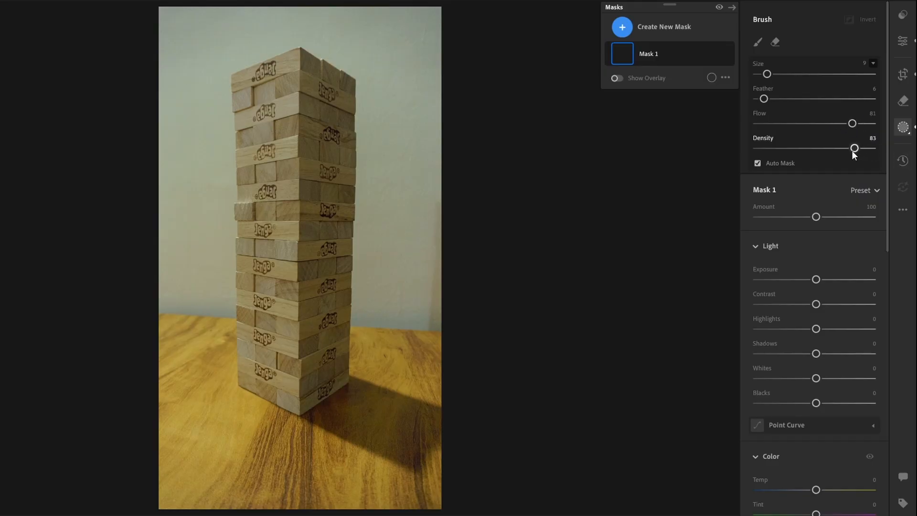
mouse_move(172, 326)
mouse_down()
mouse_move(164, 407)
mouse_move(192, 497)
mouse_move(432, 493)
mouse_move(443, 359)
mouse_move(406, 334)
mouse_move(368, 327)
mouse_move(369, 360)
mouse_up()
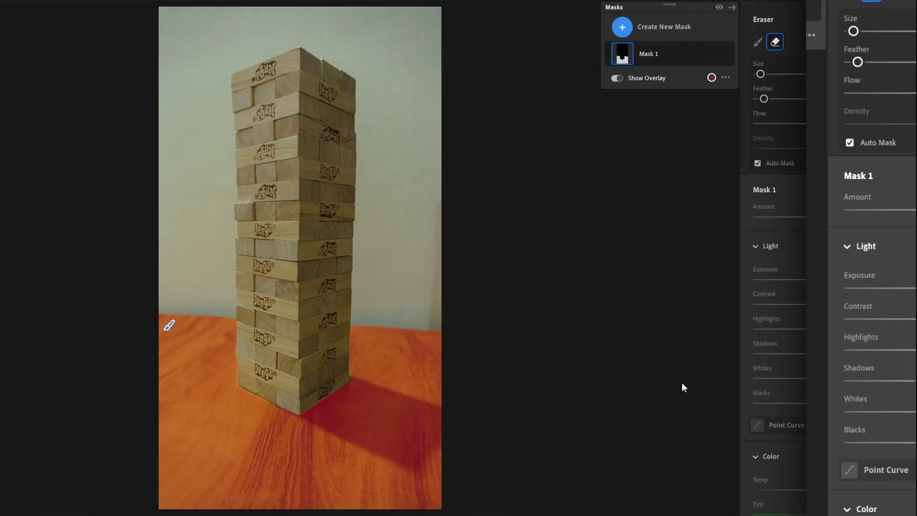
mouse_move(819, 279)
mouse_down()
mouse_move(806, 280)
mouse_move(820, 305)
mouse_move(807, 301)
mouse_up()
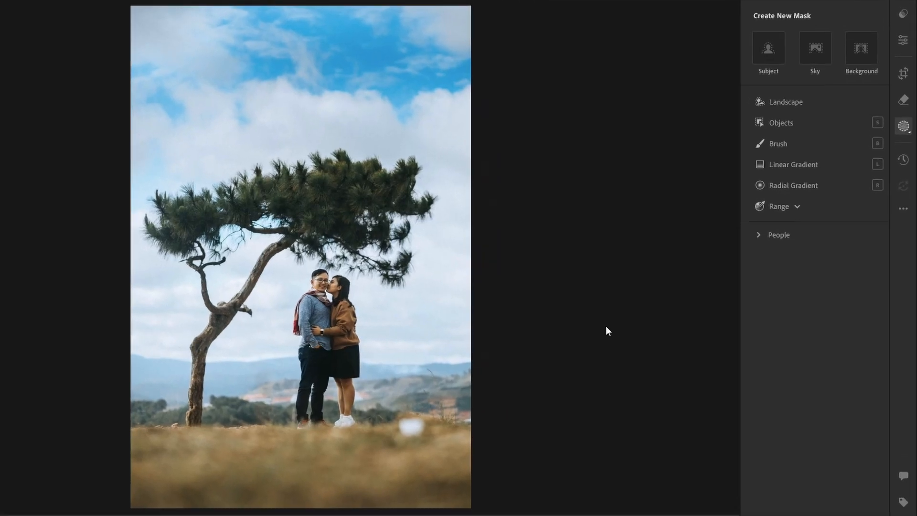
Create a linear gradient mask fading from the top edge of the couple's photo down to the distant hills.
click(783, 165)
click(868, 154)
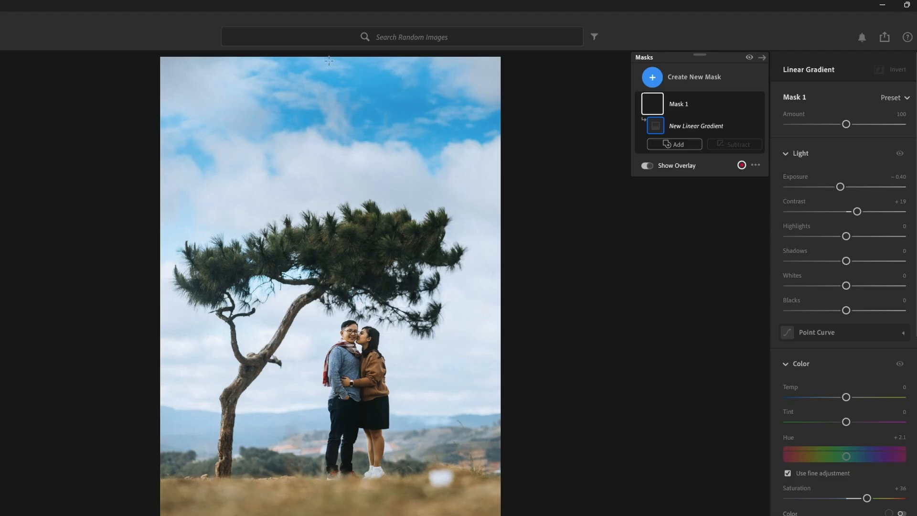
drag(329, 61, 333, 413)
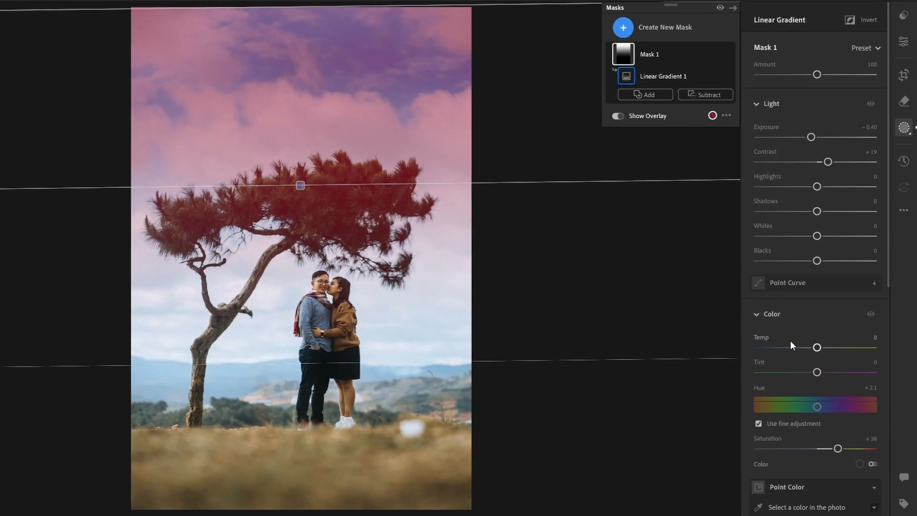
Set the gradient mask's Temp to −21, Contrast to −36, Shadows to +36, Whites to +9 and Blacks to −19, and reposition the gradient over the sky.
mouse_move(816, 347)
mouse_down()
mouse_move(778, 348)
mouse_move(843, 354)
mouse_move(804, 357)
mouse_up()
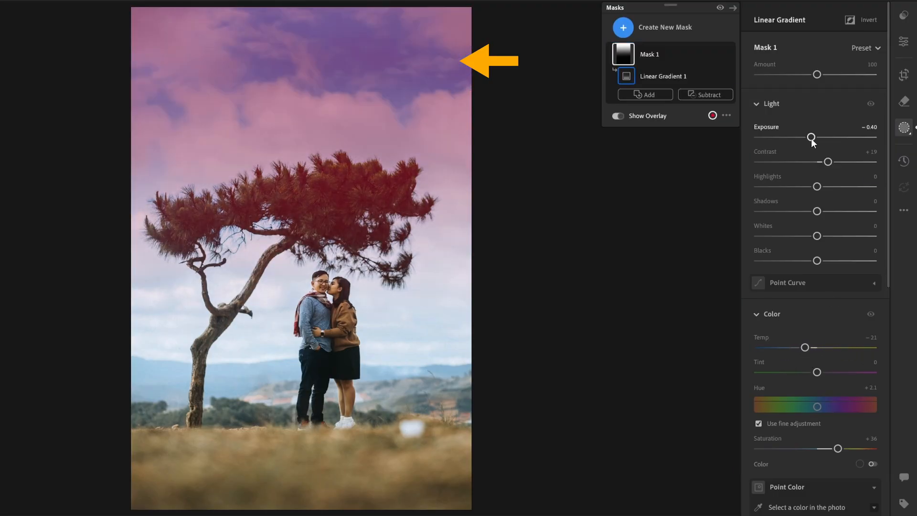
drag(811, 139, 743, 172)
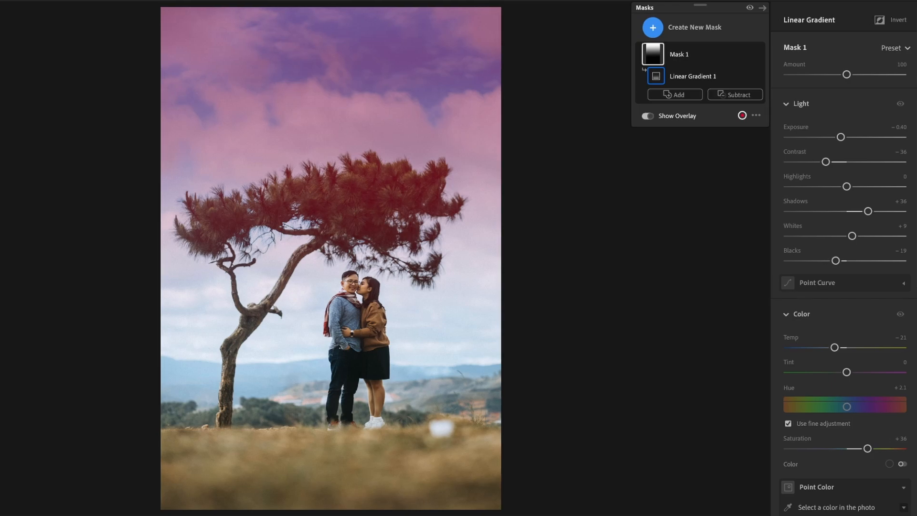
drag(327, 189, 333, 87)
drag(330, 265, 330, 246)
drag(365, 78, 368, 74)
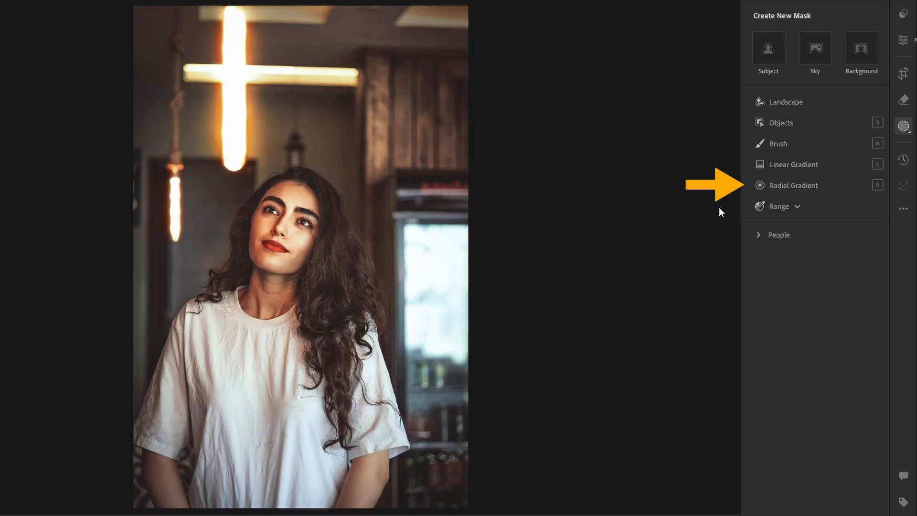
Create a radial gradient mask over the woman's face with Exposure −0.56, Contrast −21, Highlights −19, Shadows +28, Whites +5 and Blacks −16.
click(787, 185)
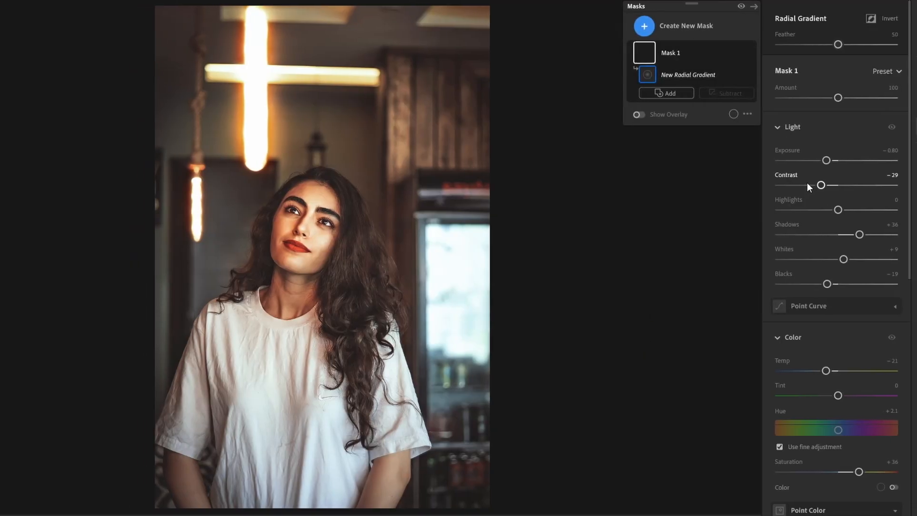
drag(313, 207, 344, 236)
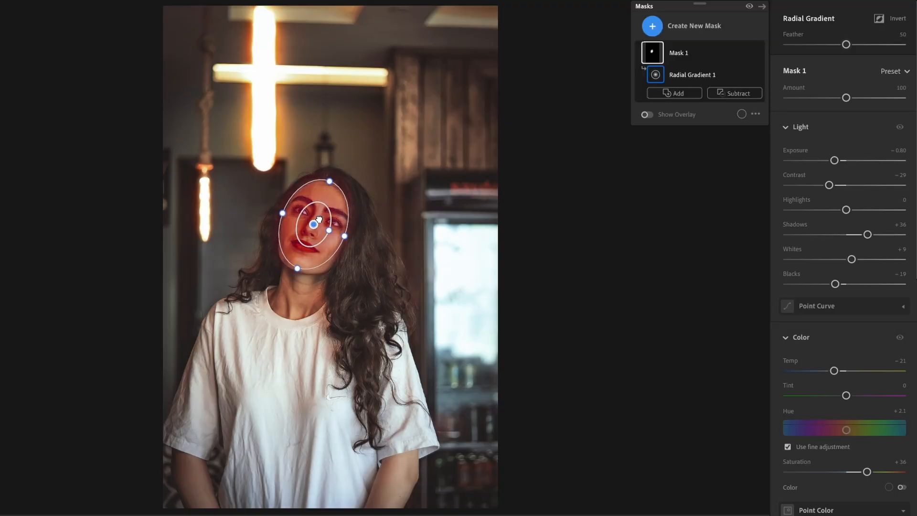
drag(832, 160, 834, 161)
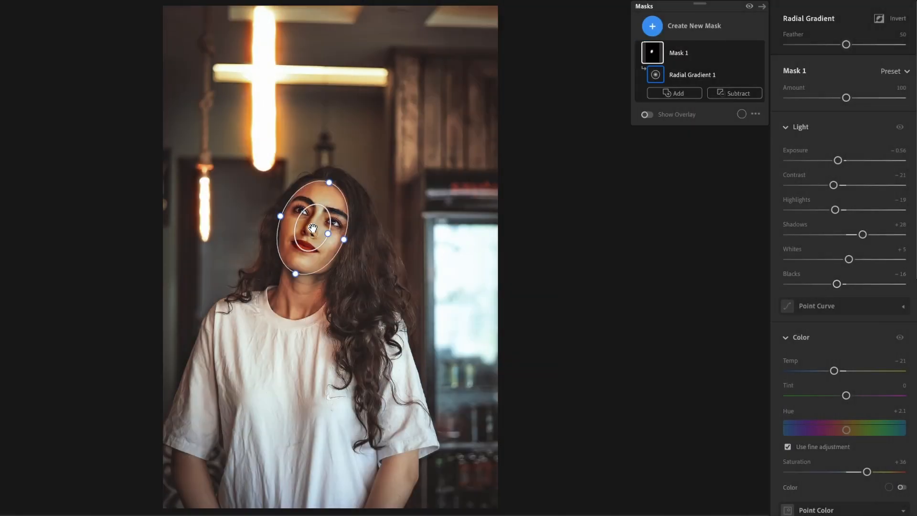
mouse_move(312, 228)
mouse_down()
mouse_move(291, 220)
mouse_move(262, 382)
mouse_move(334, 134)
mouse_move(454, 276)
mouse_move(432, 342)
mouse_move(313, 230)
mouse_up()
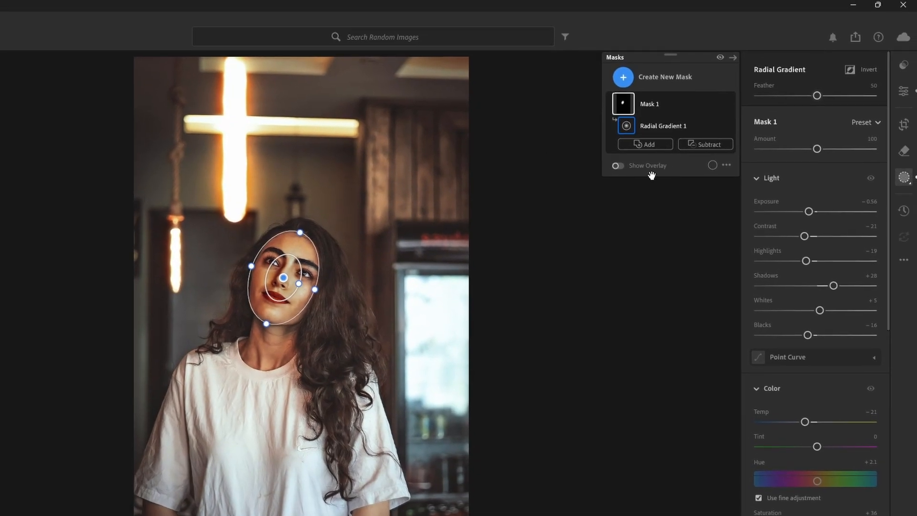
Show the mask overlay and invert the radial gradient so it covers everything outside the face.
click(618, 165)
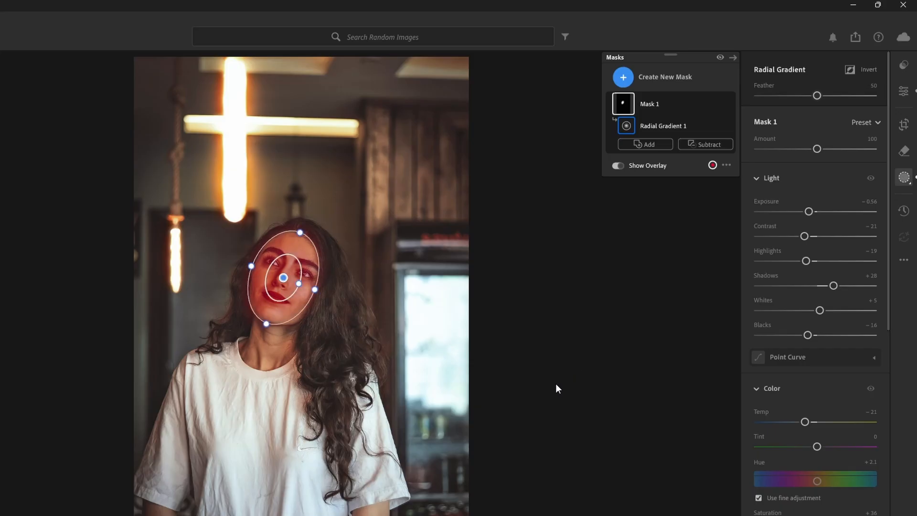
click(857, 71)
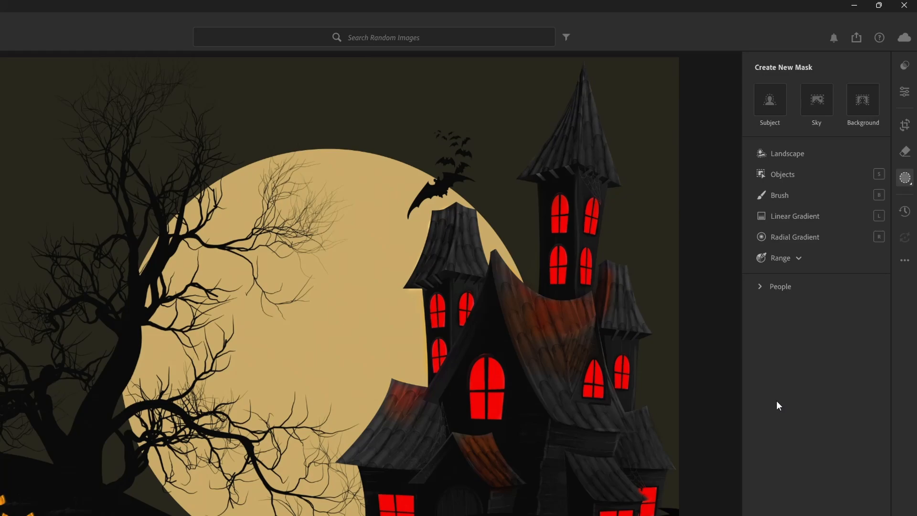
Create a Color Range mask by sampling the red of the haunted house's large arched window.
click(798, 258)
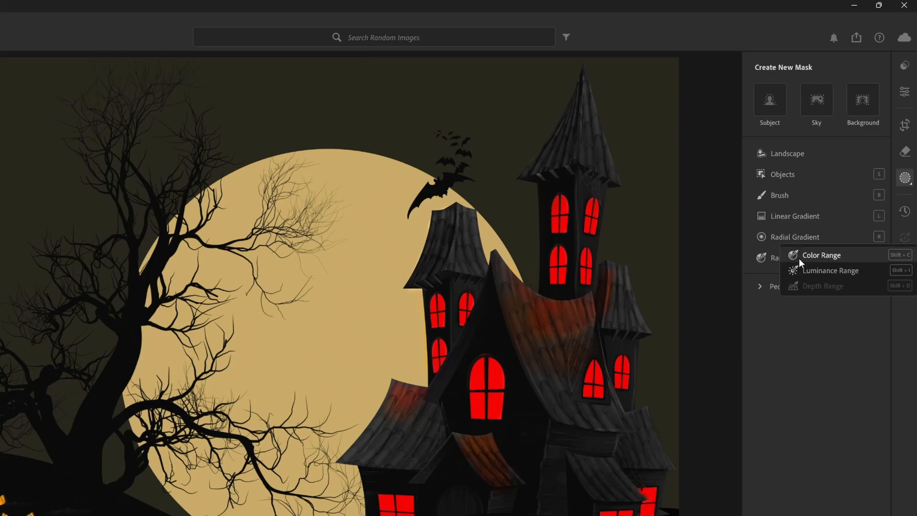
click(833, 256)
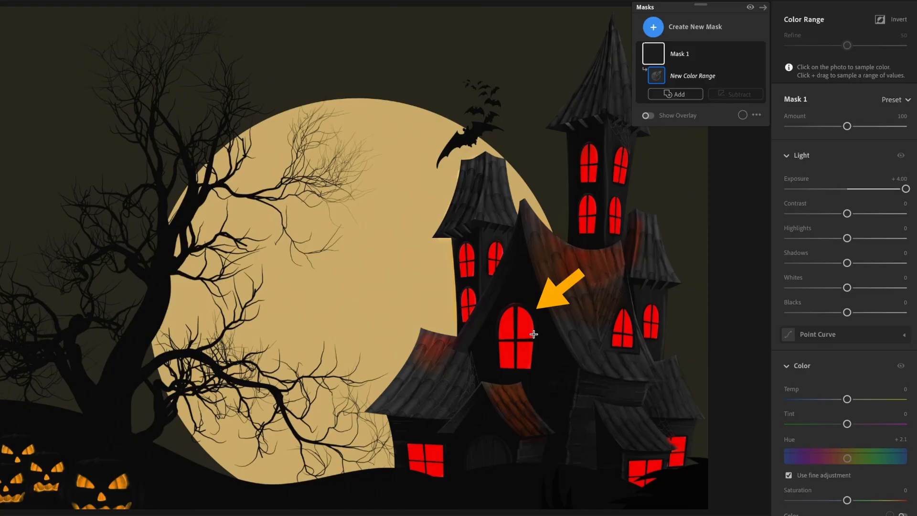
click(508, 327)
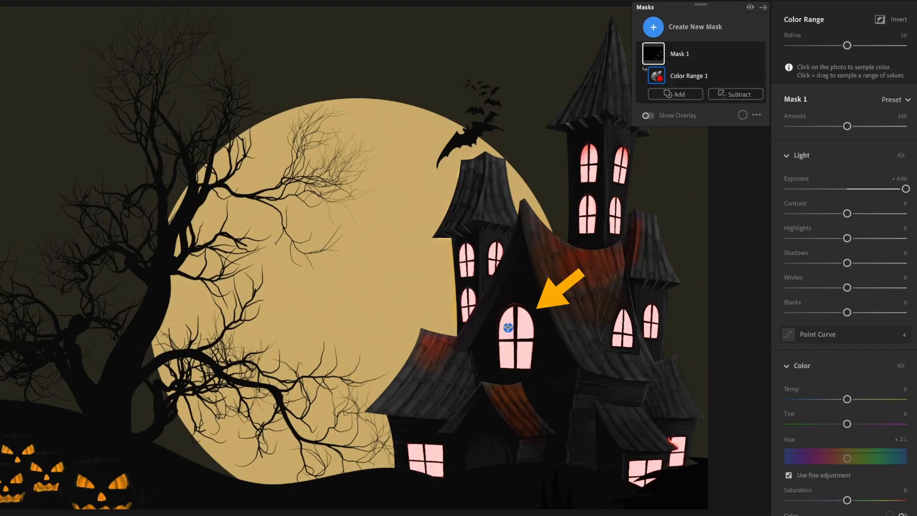
Set the window mask's Exposure to +1.08, Contrast to +13, Highlights to +20 and Temp to −100, and shift its hue.
click(797, 182)
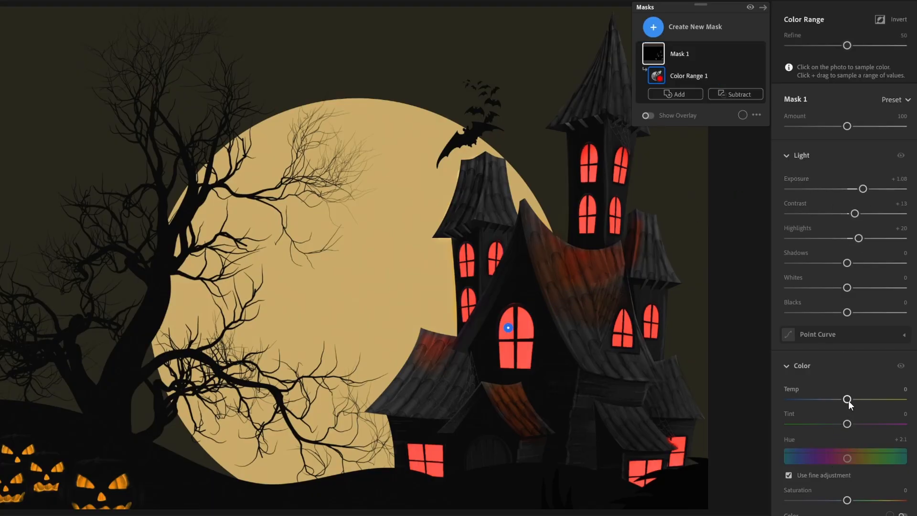
drag(848, 400, 774, 402)
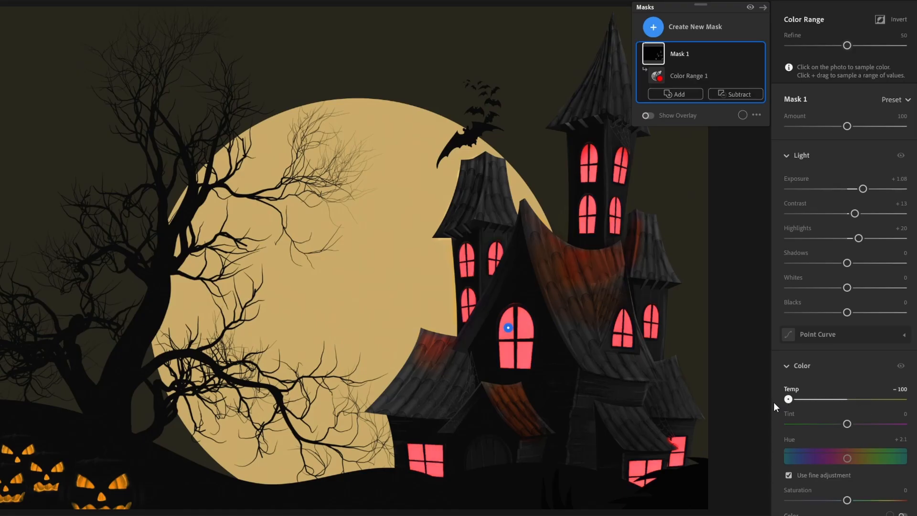
mouse_move(846, 458)
mouse_down()
mouse_move(872, 458)
mouse_move(853, 458)
mouse_up()
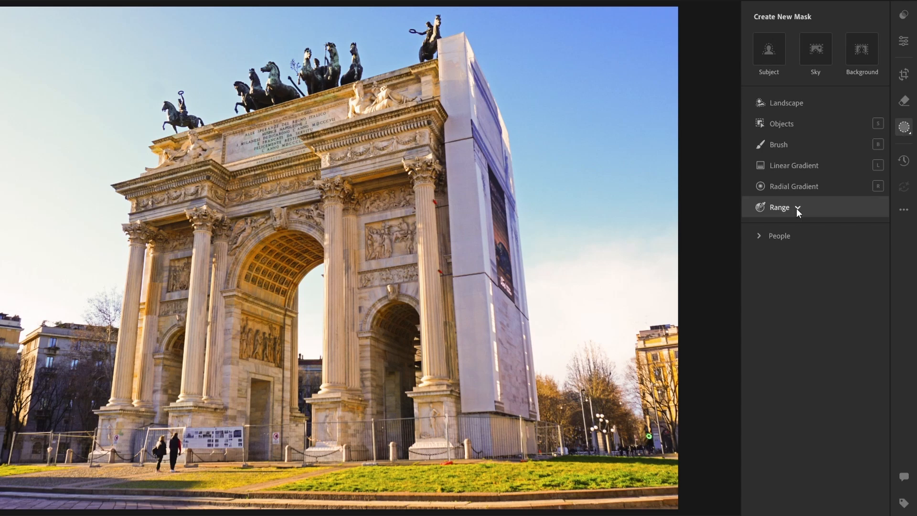
Create a Luminance Range mask by sampling the bright sky beside the stone arch.
click(795, 208)
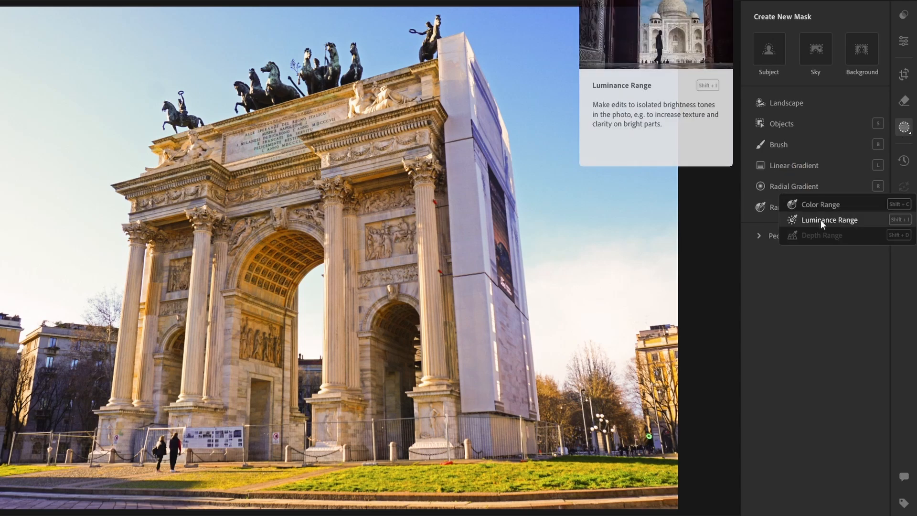
click(807, 220)
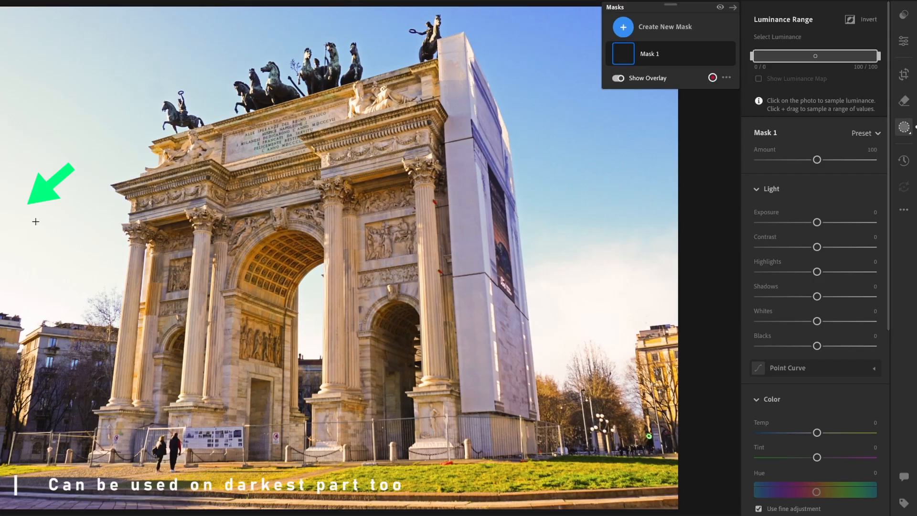
click(16, 215)
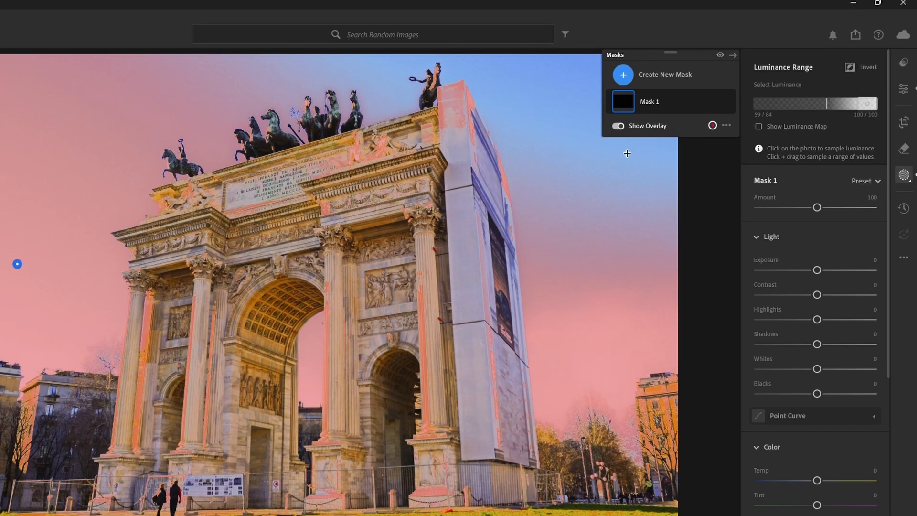
Extend the mask's luminance range to 51/78–100/100, and make the masked sky cooler and slightly darker.
mouse_move(866, 106)
mouse_down()
mouse_move(807, 108)
mouse_move(867, 107)
mouse_move(817, 97)
mouse_move(847, 108)
mouse_up()
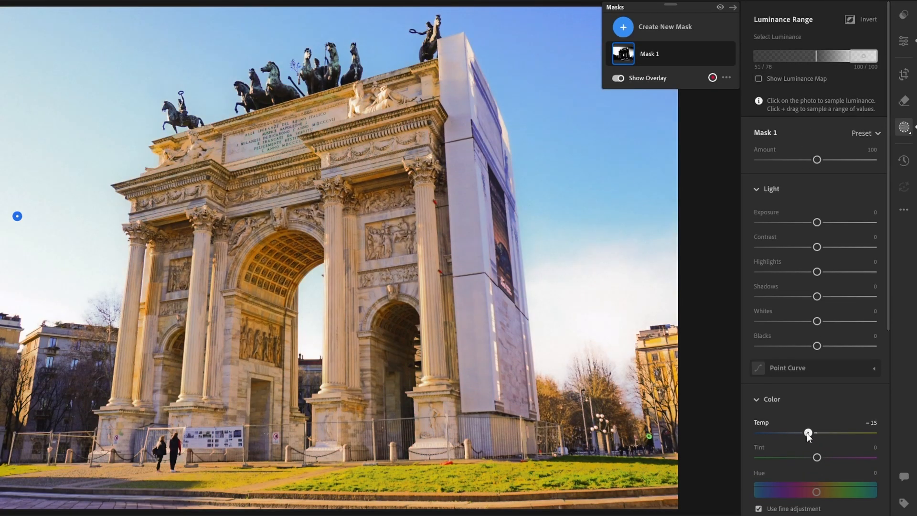
drag(807, 432, 788, 435)
drag(816, 222, 813, 225)
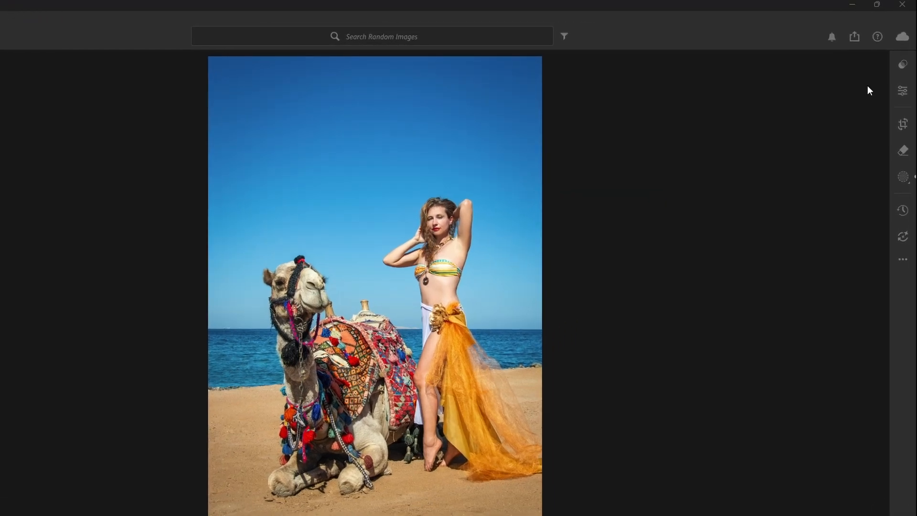
Apply Lens Blur to the camel photo with the Blur Amount set to 81.
click(903, 91)
scroll(807, 306, down, 3)
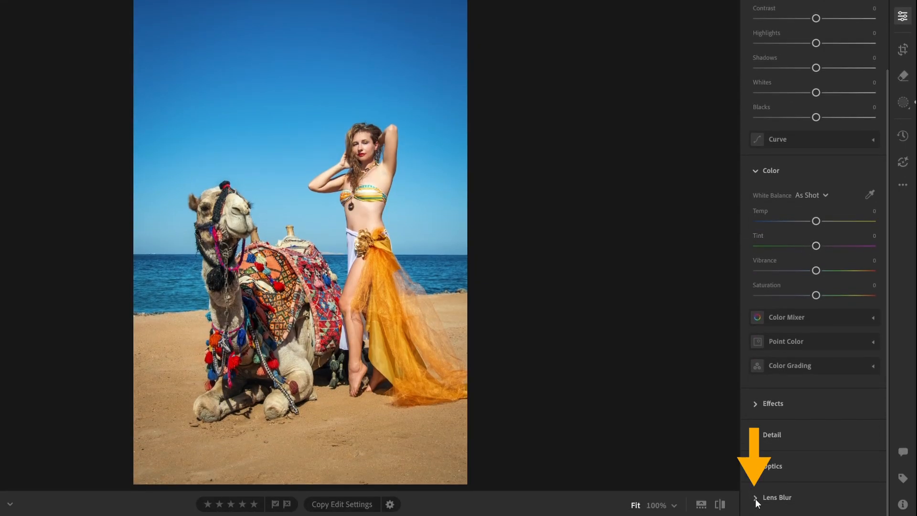
click(756, 498)
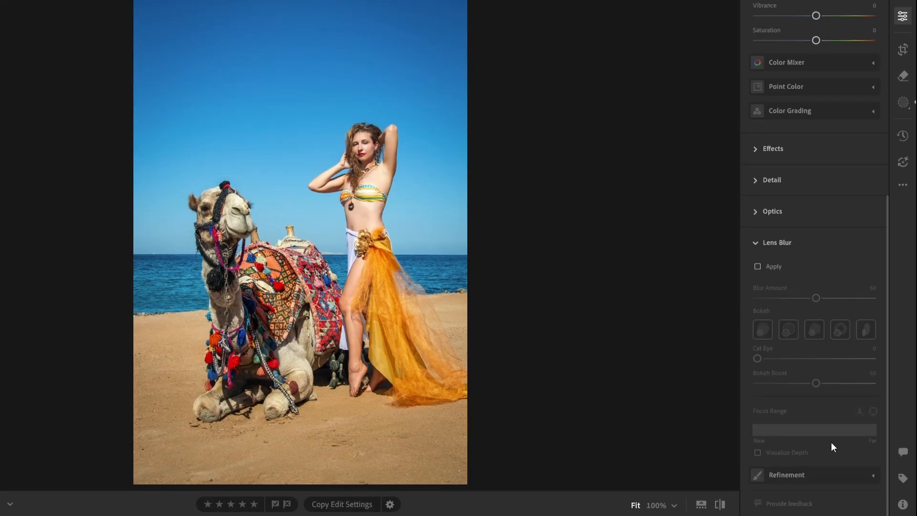
click(758, 266)
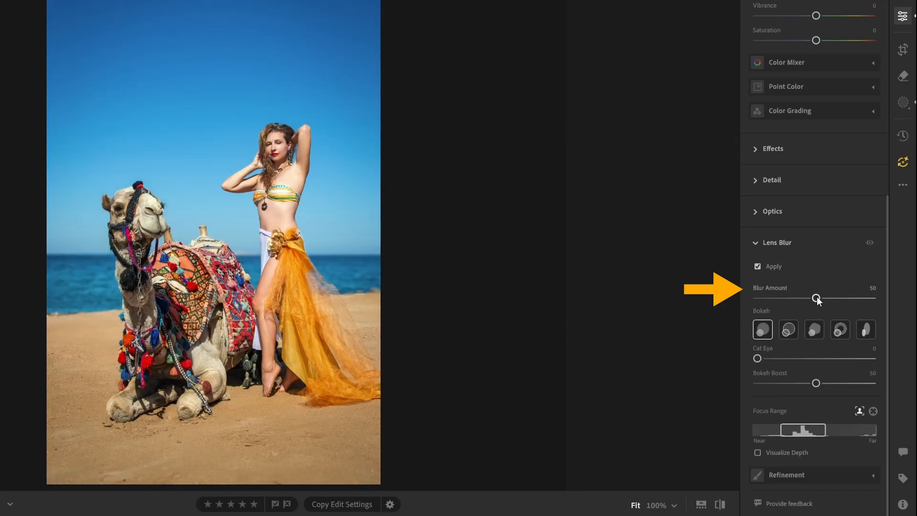
drag(815, 297, 852, 300)
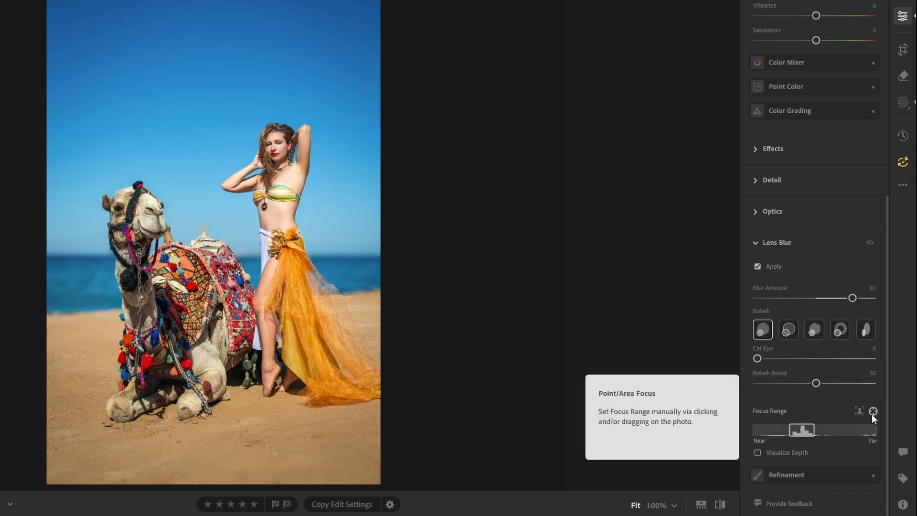
Set the Lens Blur focus to the subject, and shift the focus range to the far end at 64–100 and back to the nearest depths.
click(860, 411)
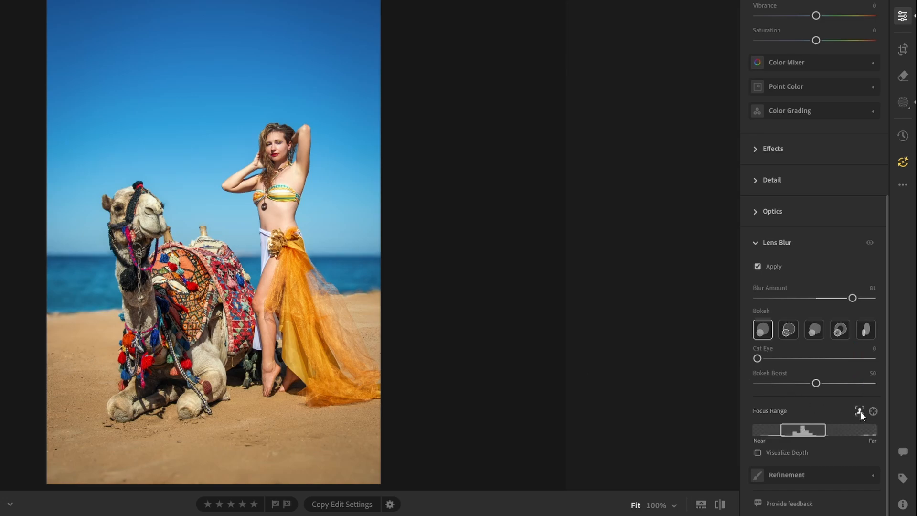
drag(799, 430, 851, 431)
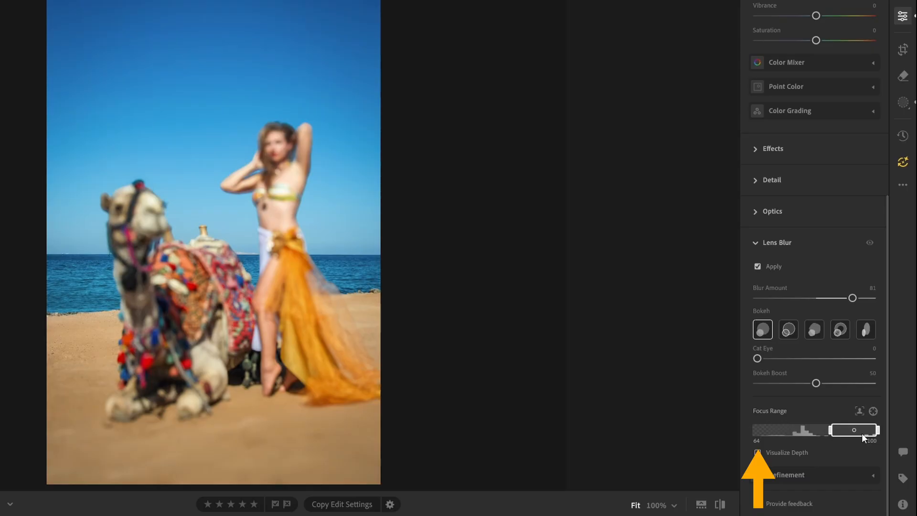
drag(862, 434, 743, 434)
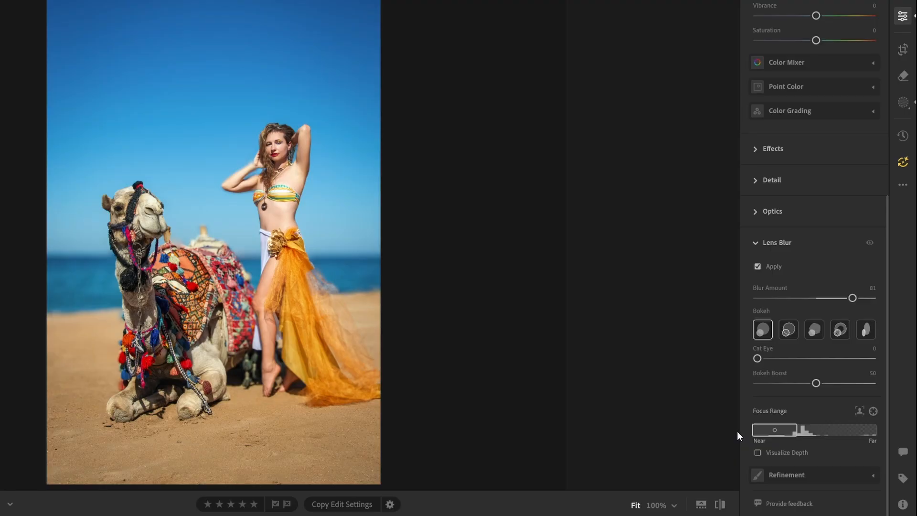
Visualize the depth map while widening the focus range to cover the camel and the woman, and turn the visualization off.
click(757, 451)
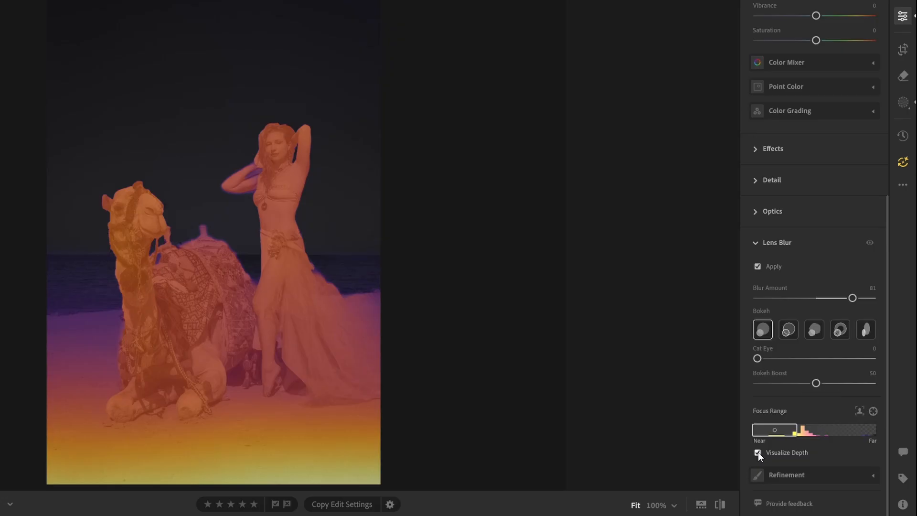
drag(777, 431, 791, 432)
drag(857, 458, 881, 456)
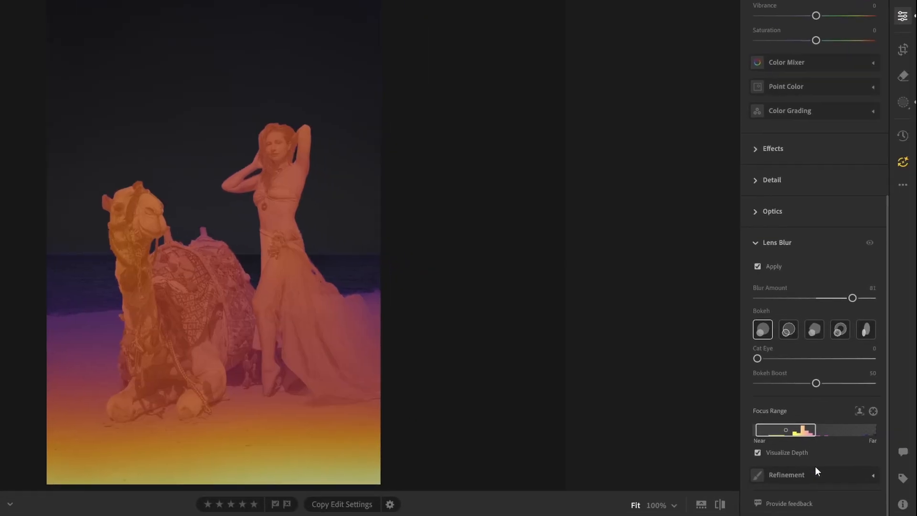
click(758, 452)
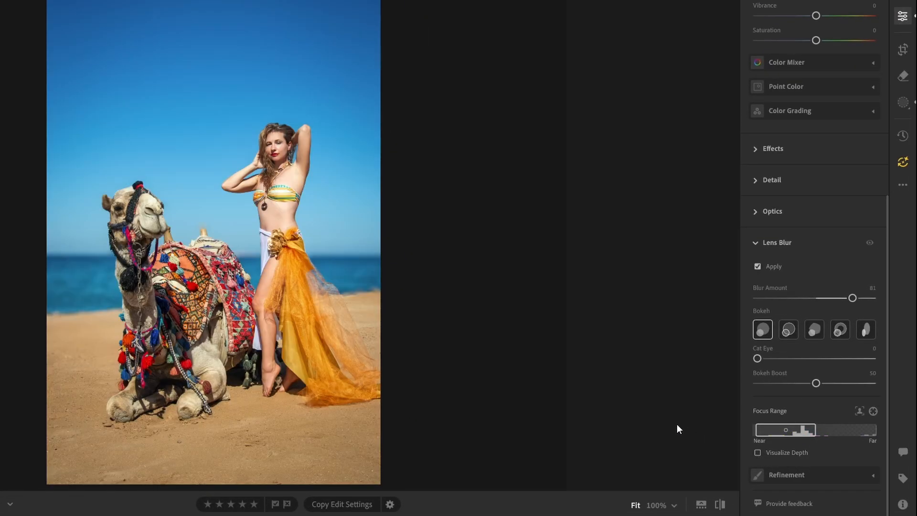
Refine the lens blur by painting Focus over the sea and sand background with Brush Size 17 and Feather 27.
click(862, 474)
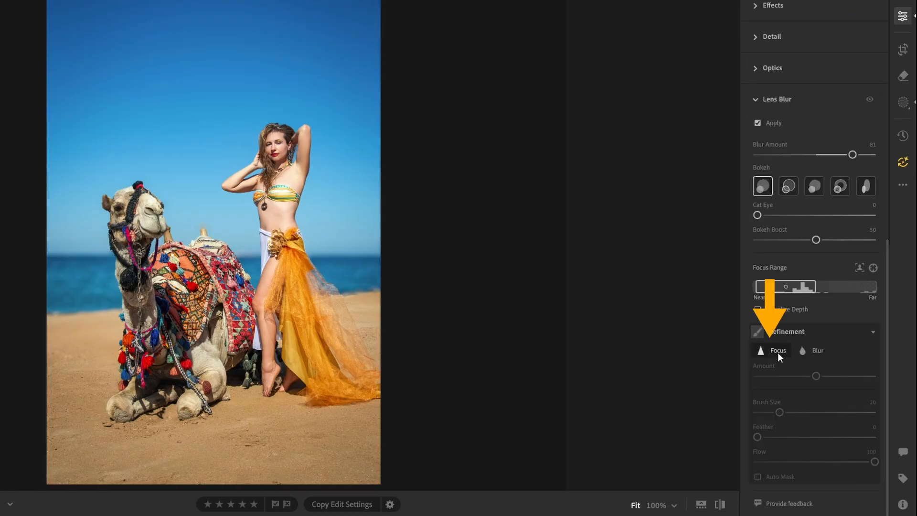
click(777, 350)
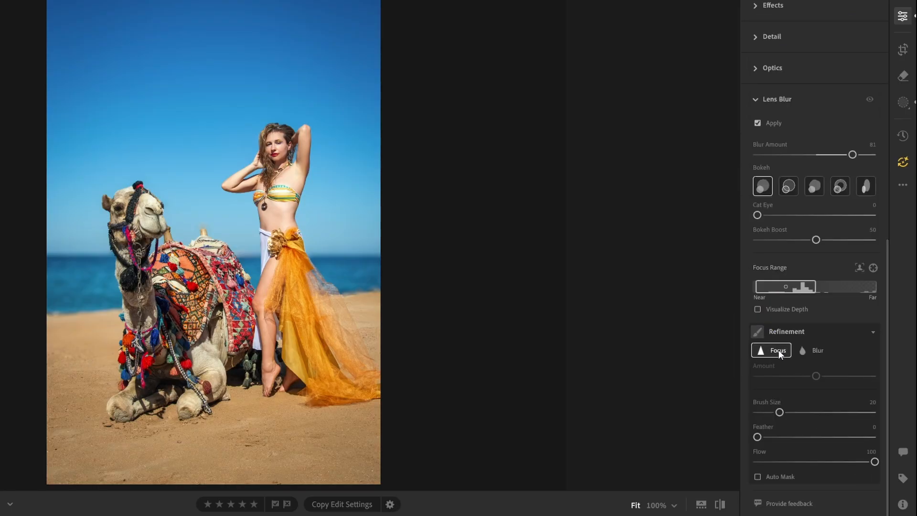
mouse_move(779, 412)
mouse_down()
mouse_move(818, 412)
mouse_move(807, 412)
mouse_up()
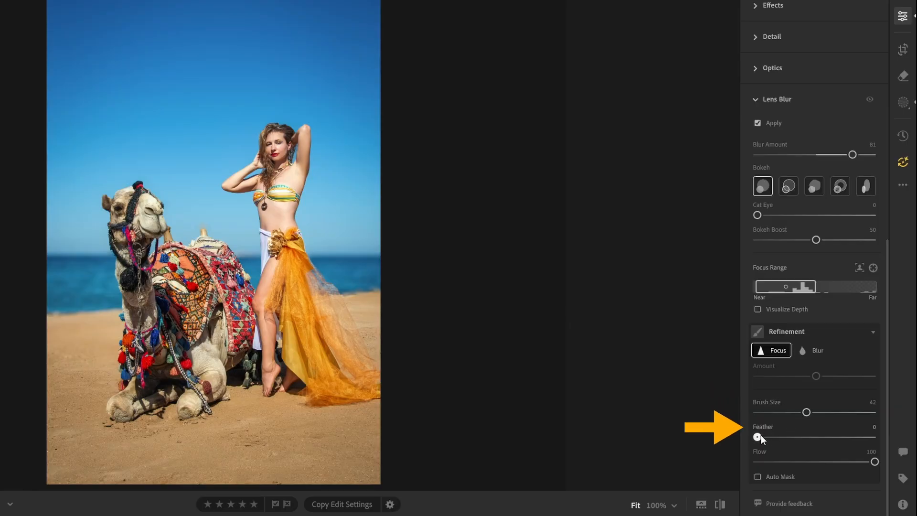
drag(757, 437, 789, 437)
mouse_move(806, 412)
mouse_down()
mouse_move(781, 412)
mouse_move(824, 412)
mouse_move(775, 412)
mouse_up()
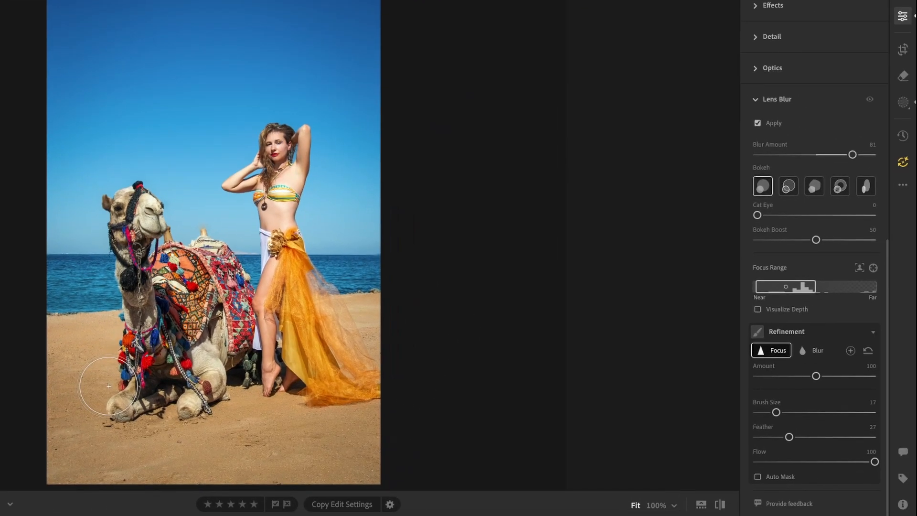
Refine the lens blur by painting Blur over the sea beside the camel and around the woman.
click(812, 352)
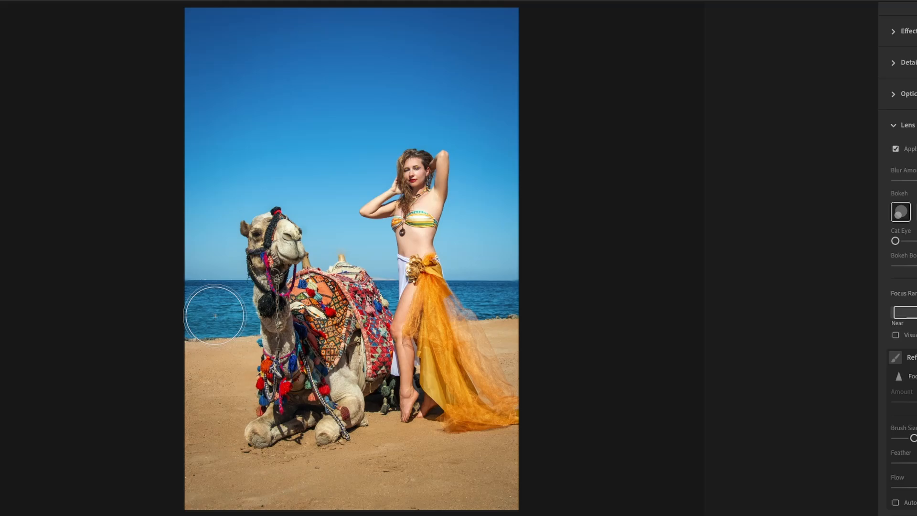
mouse_move(215, 315)
mouse_down()
mouse_move(198, 307)
mouse_move(236, 326)
mouse_up()
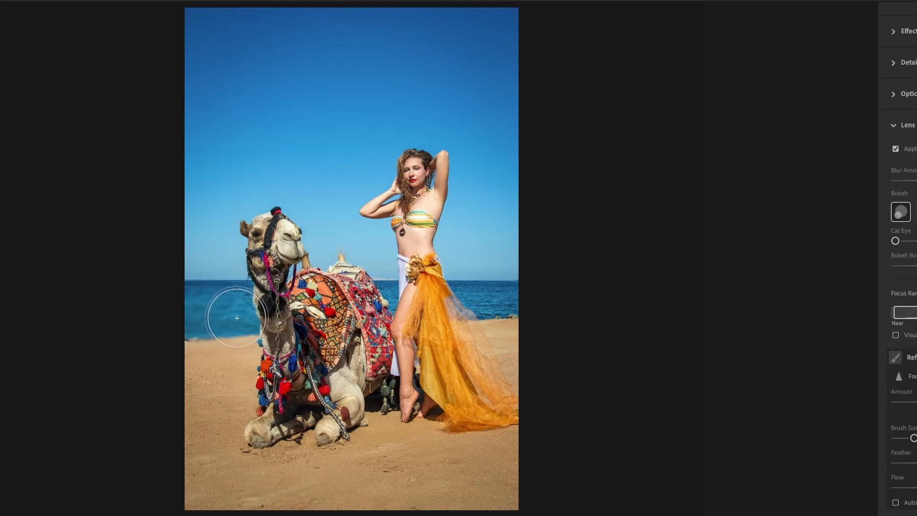
drag(507, 302, 483, 290)
drag(382, 303, 387, 295)
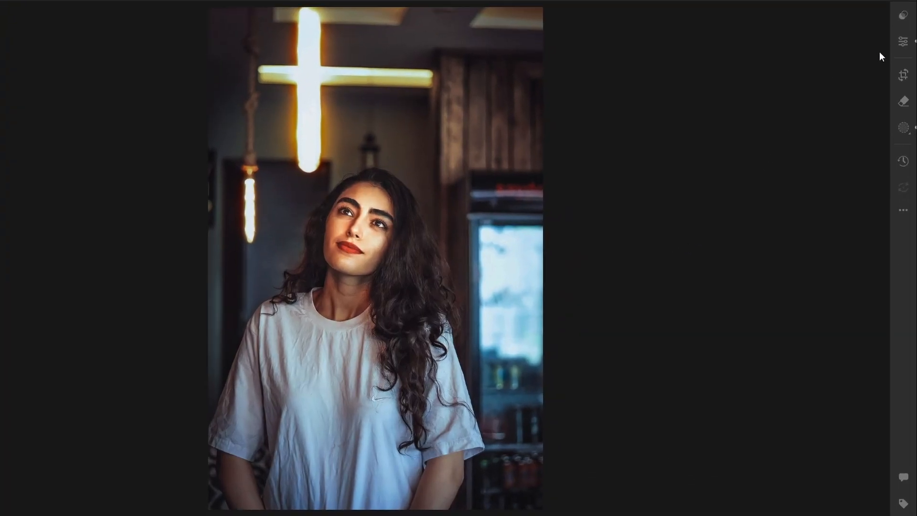
Show the Effects adjustments for the portrait of the woman in the white T-shirt, and close the edit controls.
click(902, 41)
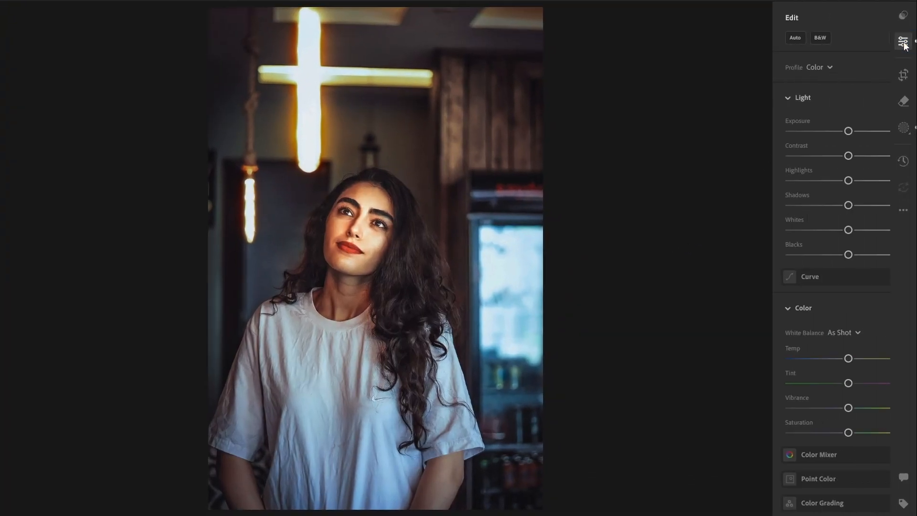
scroll(816, 188, down, 3)
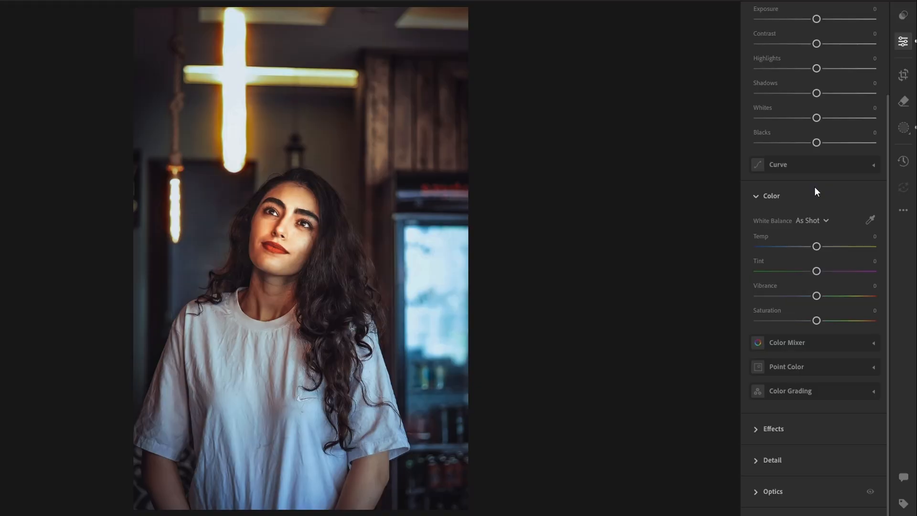
click(755, 428)
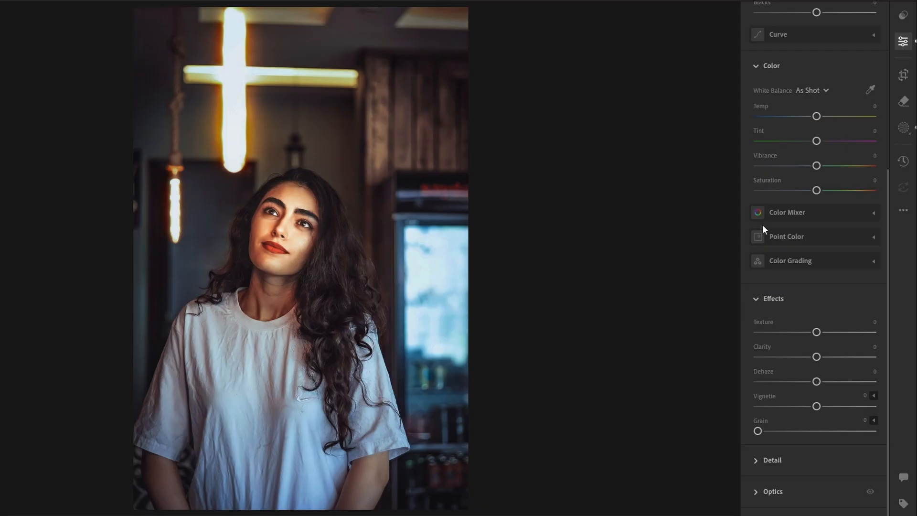
click(902, 42)
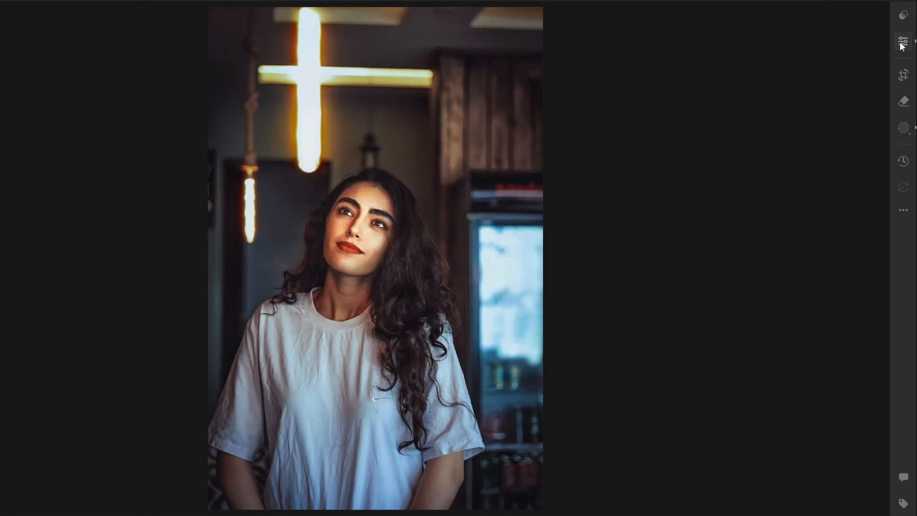
Set Texture to −100 in the portrait's radial gradient mask surrounding the face, and adjust the mask's Clarity.
click(902, 128)
click(617, 116)
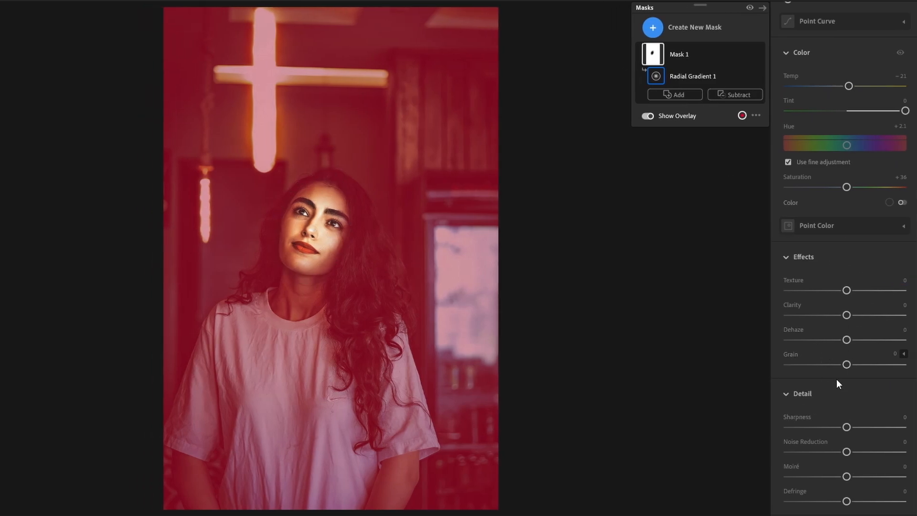
drag(846, 290, 780, 297)
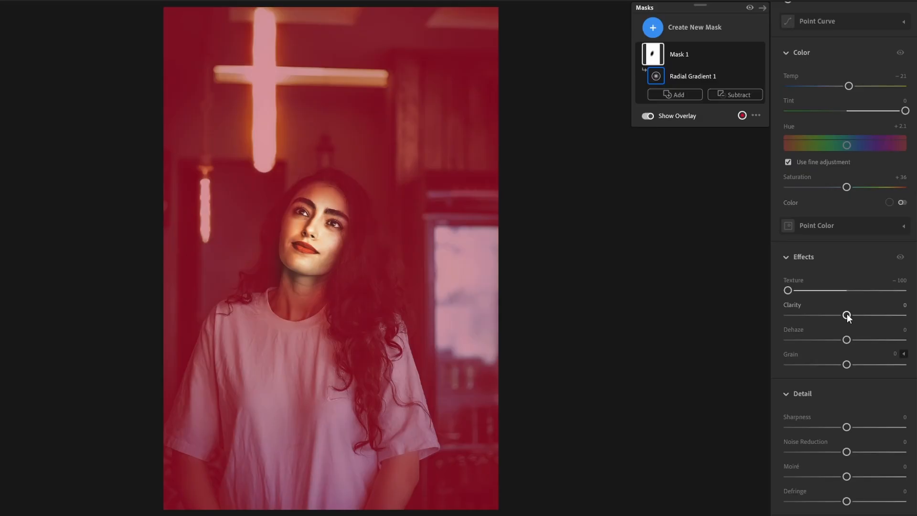
drag(846, 315, 855, 365)
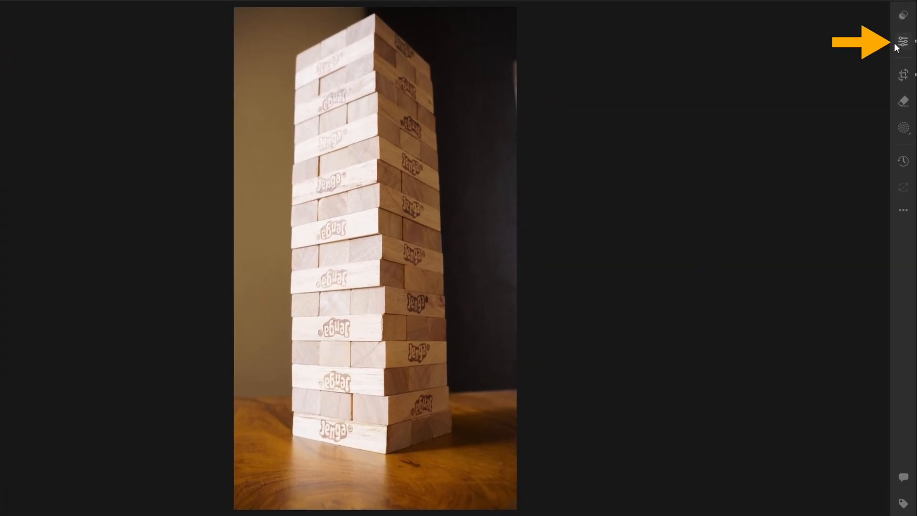
Enable Lens Corrections on the Jenga tower photo and accept the Adobe profile for the Sony E PZ 16-50mm F3.5-5.6 OSS.
click(905, 80)
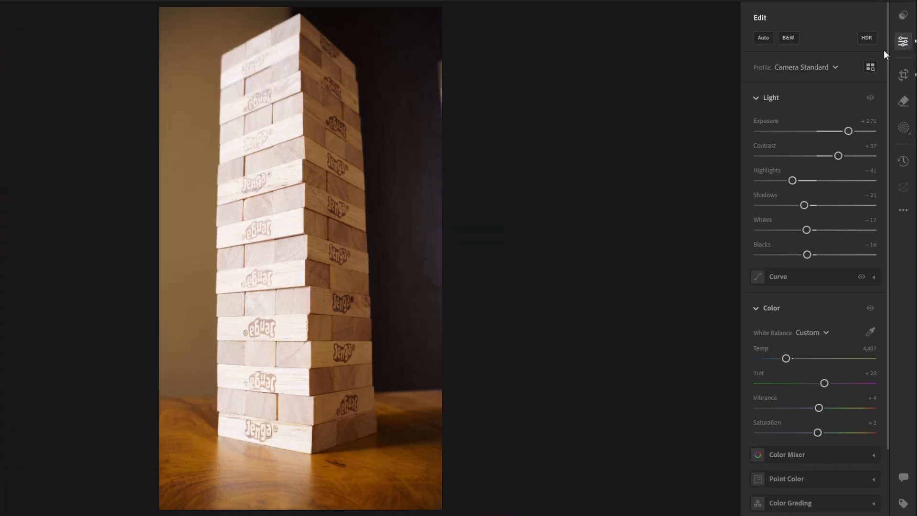
scroll(818, 102, down, 5)
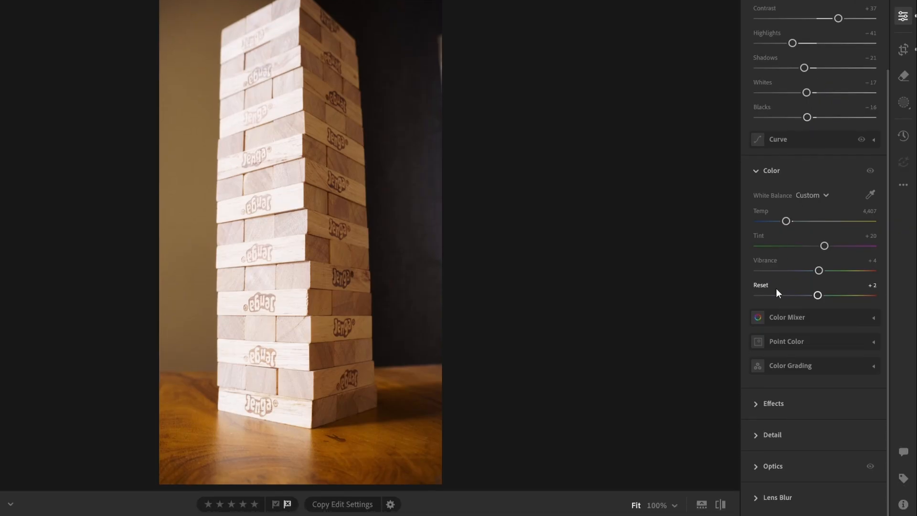
click(769, 465)
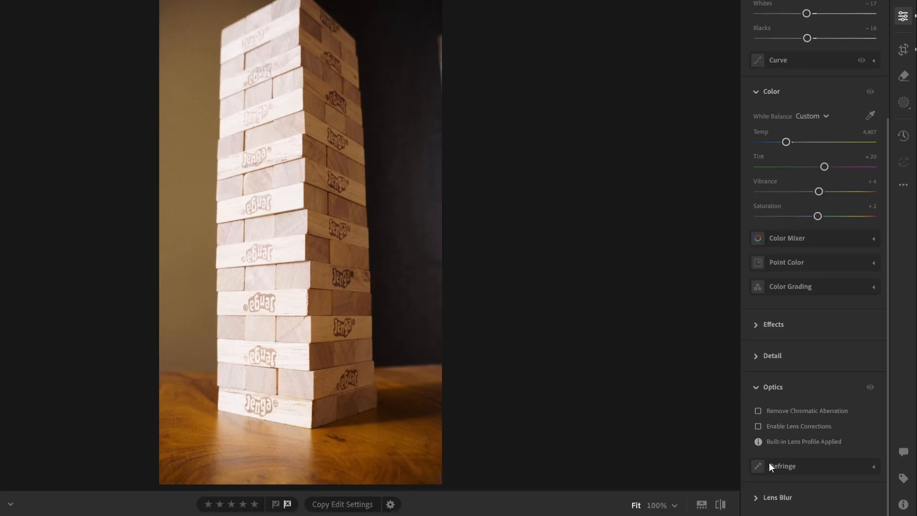
click(759, 426)
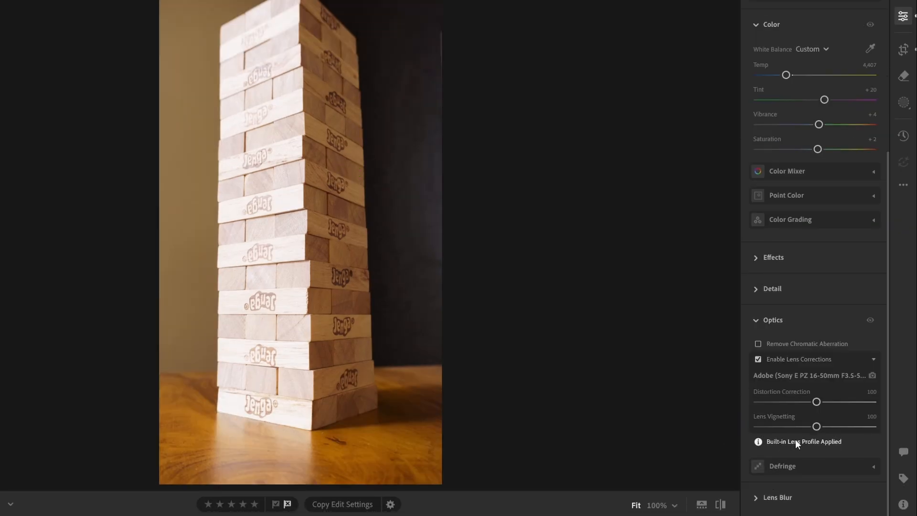
click(872, 375)
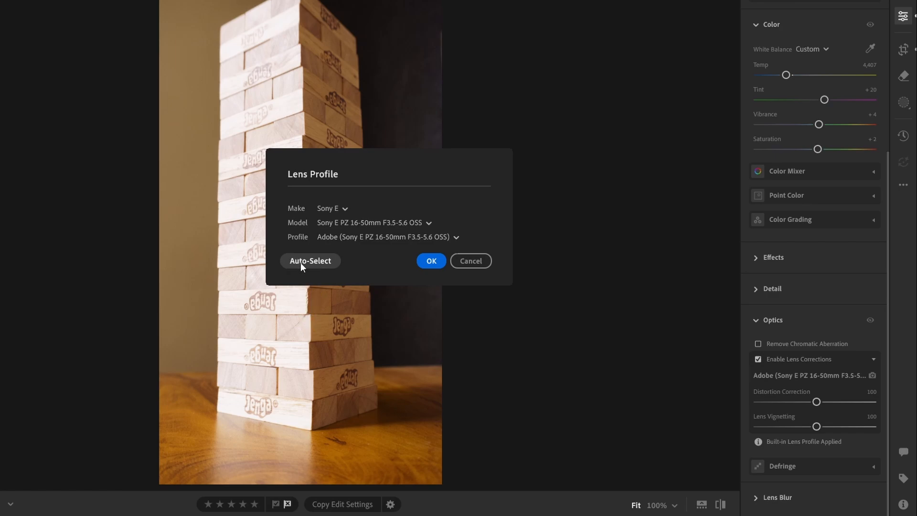
click(436, 261)
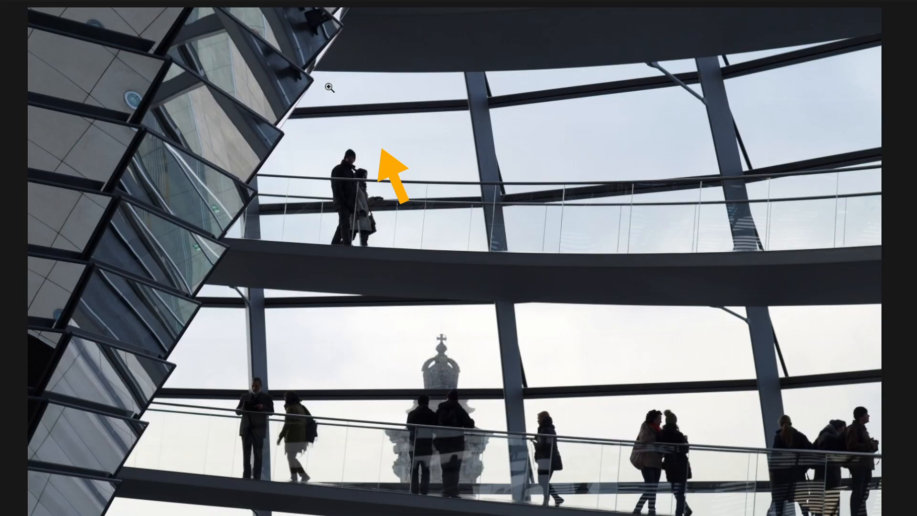
Zoom in on the dark beam in the glass dome photo and remove its chromatic aberration.
drag(330, 88, 460, 137)
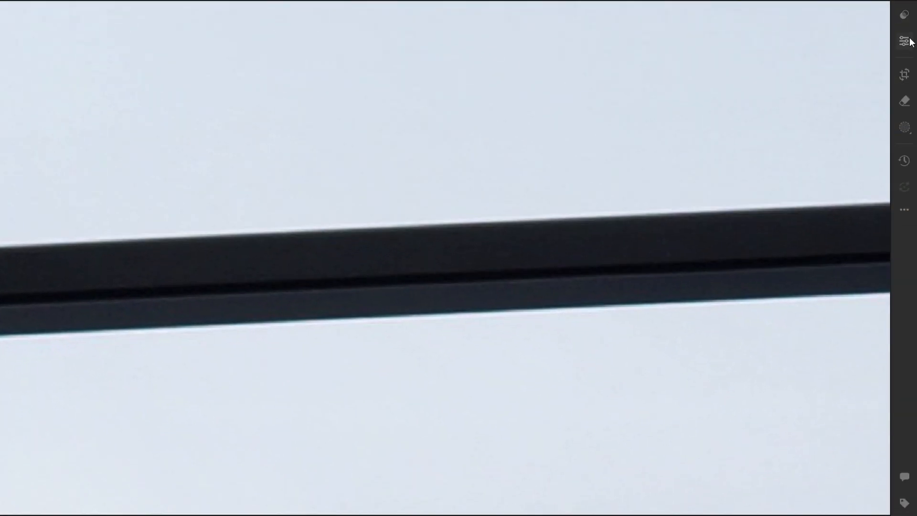
click(904, 41)
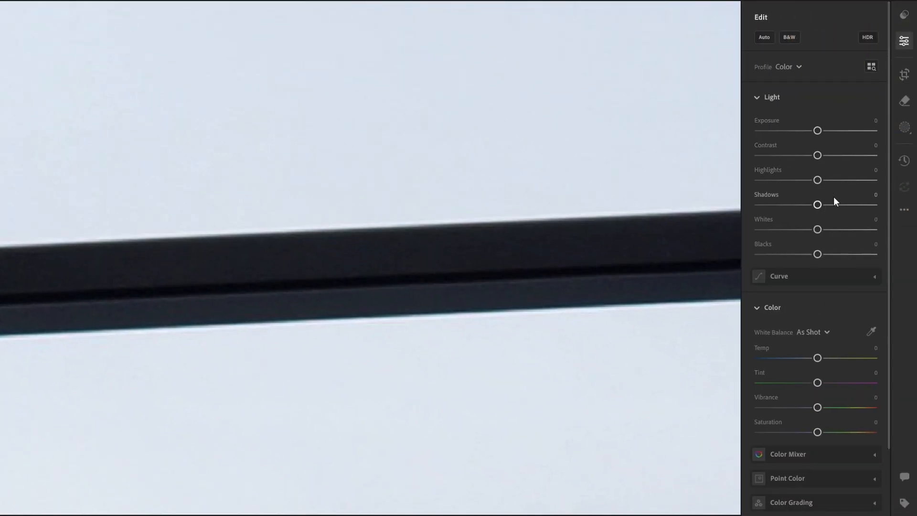
scroll(841, 210, down, 3)
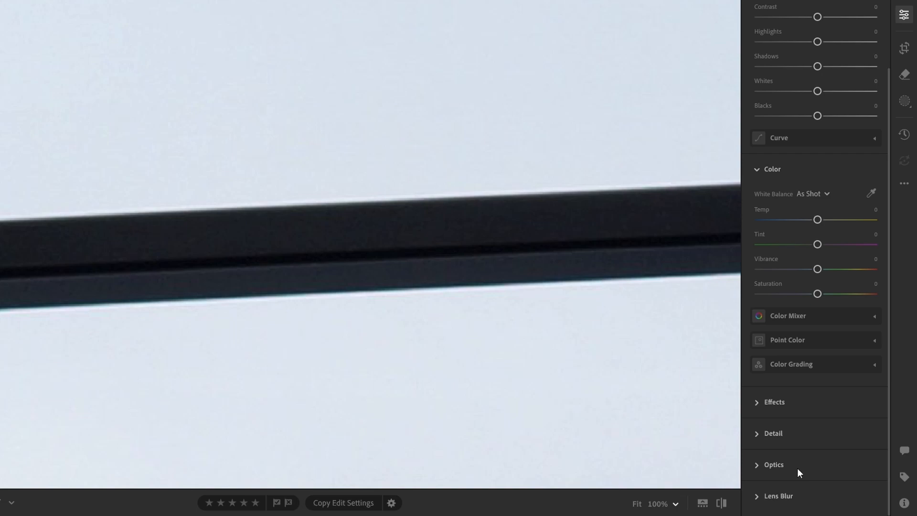
click(771, 466)
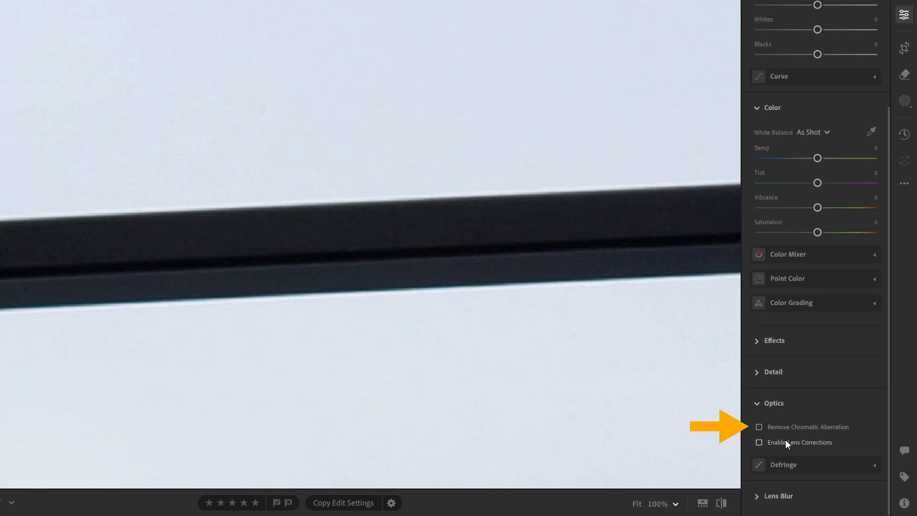
click(761, 427)
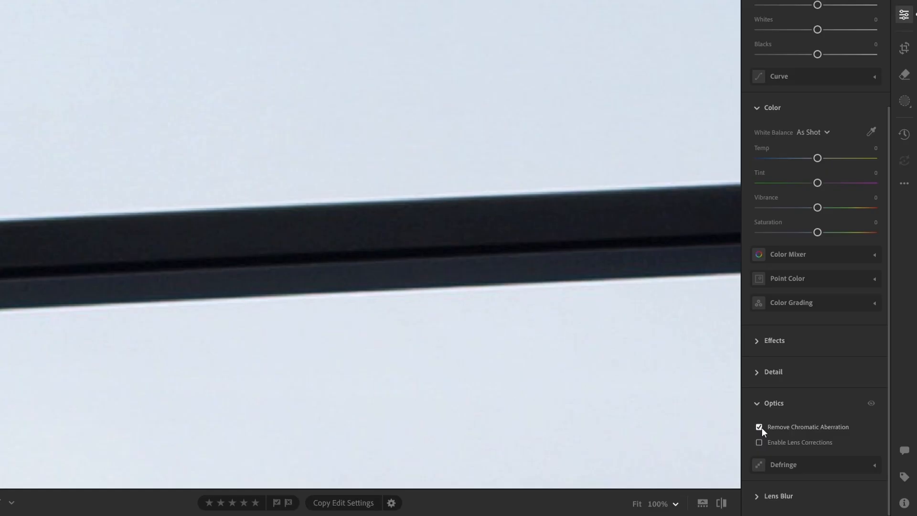
Defringe the beam by sampling its edge fringe, setting the Green Hue range to 26–100 and the green Amount to 9.
click(874, 465)
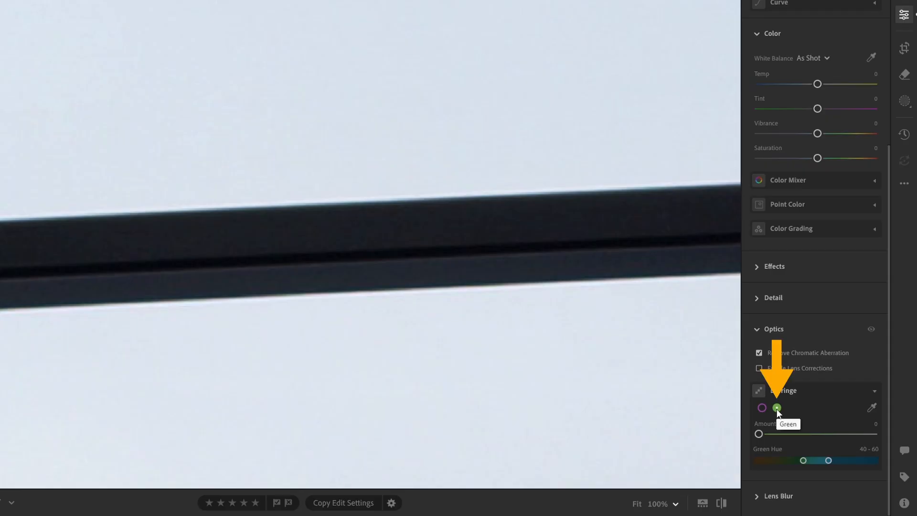
click(871, 408)
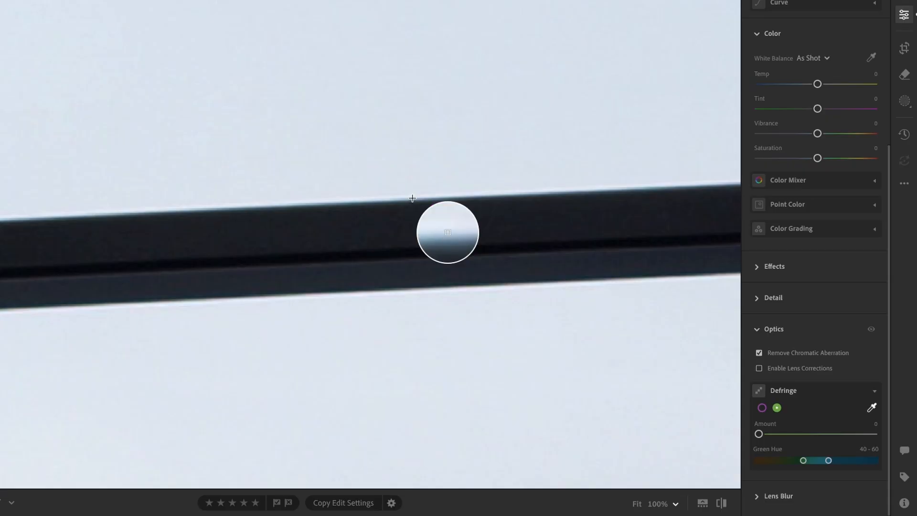
click(649, 186)
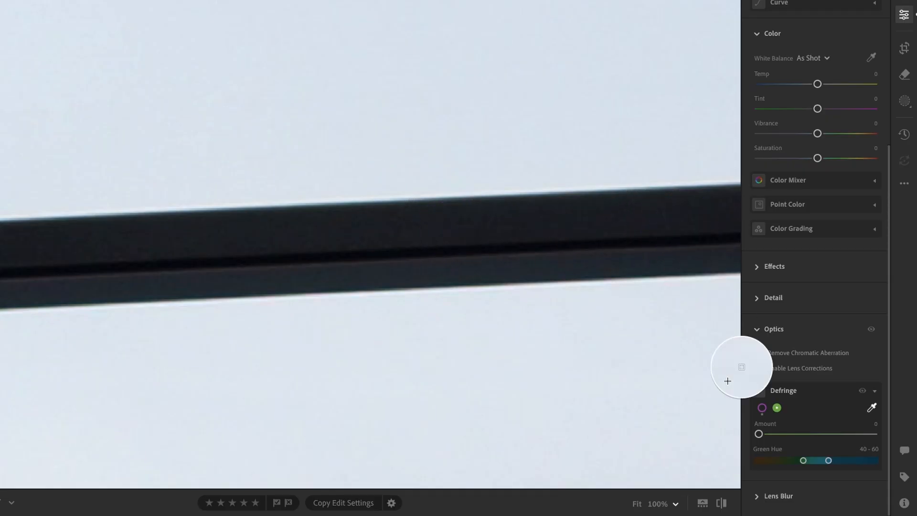
mouse_move(827, 460)
mouse_down()
mouse_move(854, 461)
mouse_move(781, 460)
mouse_move(831, 466)
mouse_move(785, 460)
mouse_move(882, 437)
mouse_move(812, 431)
mouse_up()
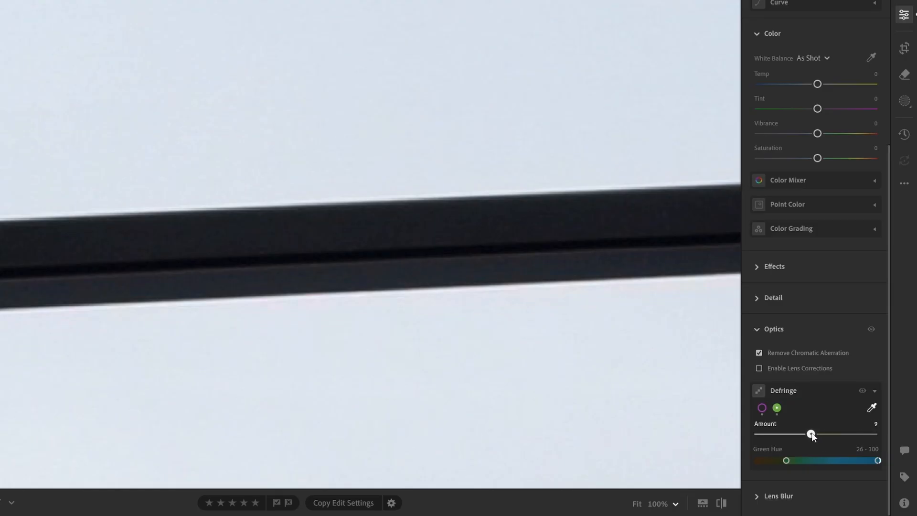
Compare the beam edges with the Defringe adjustment switched off and on.
click(861, 391)
click(862, 391)
click(862, 390)
click(862, 391)
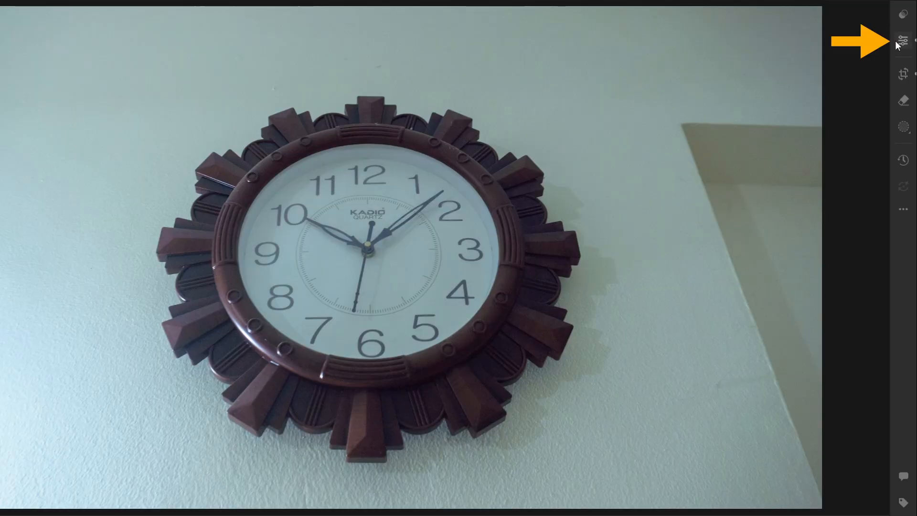
Denoise the wall clock photo with Amount 60, and set Sharpening to 59, Luminance noise reduction to 14 and Color noise reduction to 6.
click(905, 80)
scroll(824, 184, down, 5)
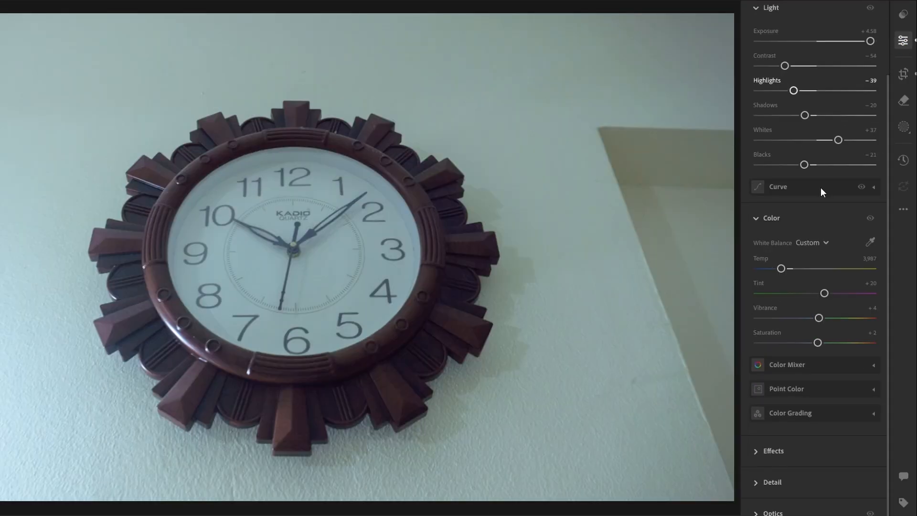
click(756, 460)
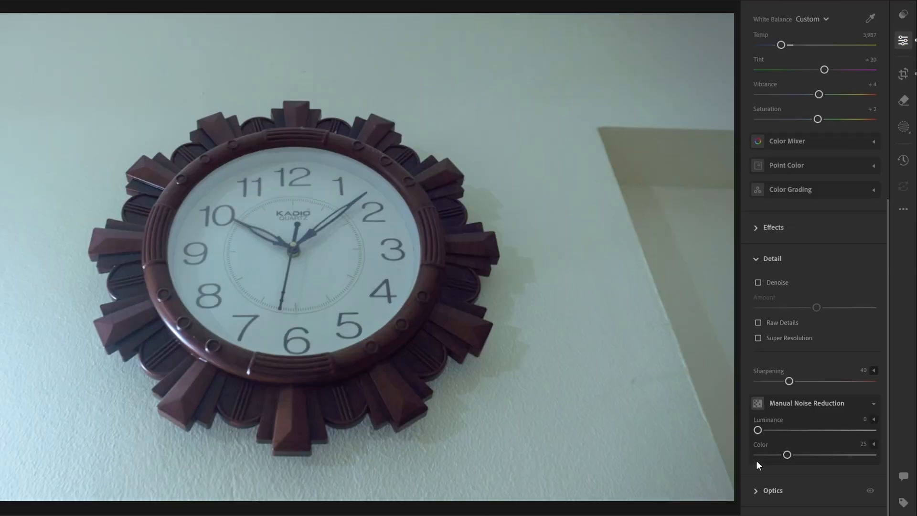
click(758, 282)
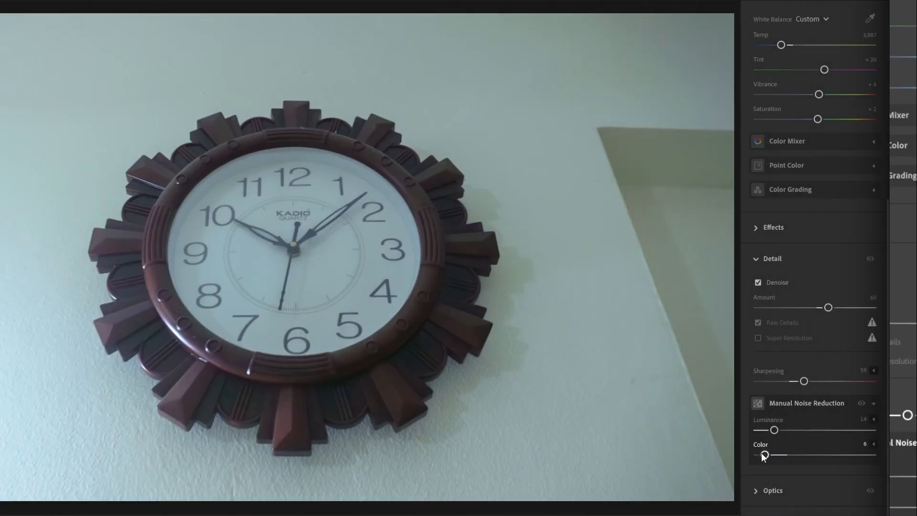
Compare the clock photo with and without its Detail adjustments.
click(872, 259)
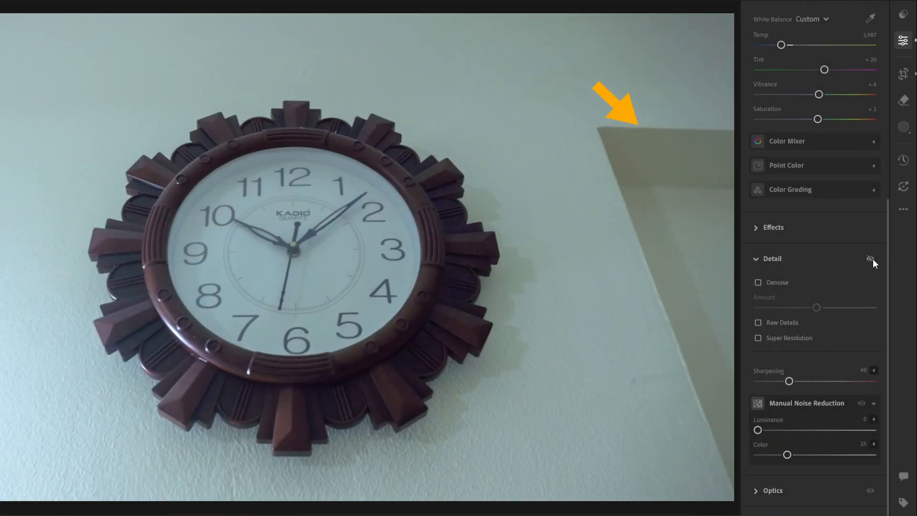
click(872, 259)
click(872, 259)
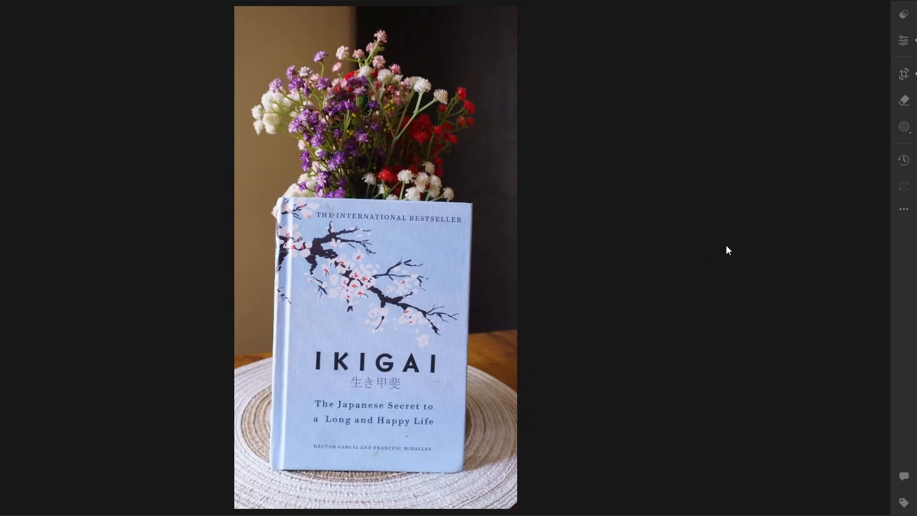
Sample the light blue of the IKIGAI book cover as a Point Color in the flower photo.
click(903, 40)
scroll(838, 235, down, 5)
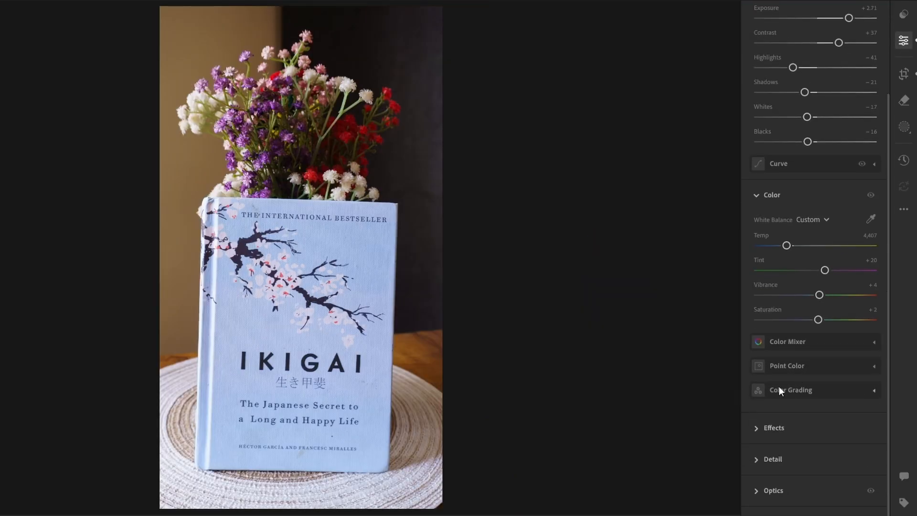
click(875, 365)
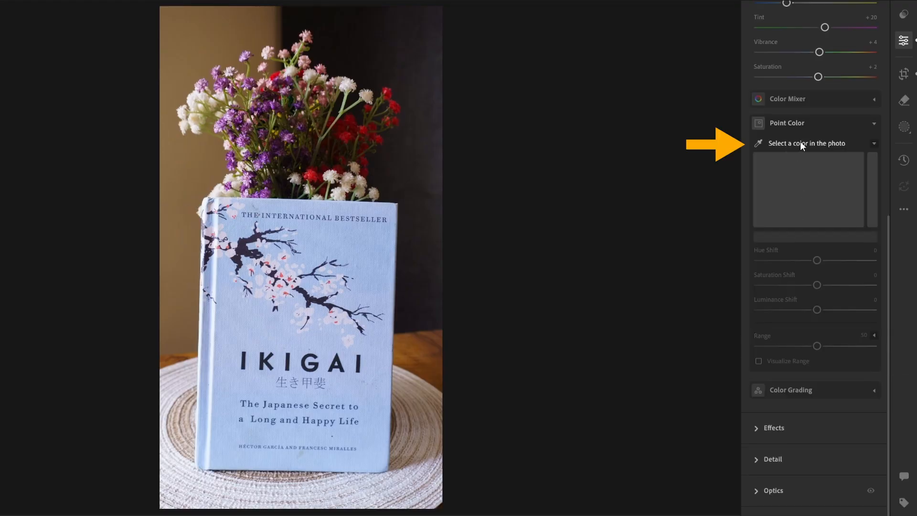
click(758, 143)
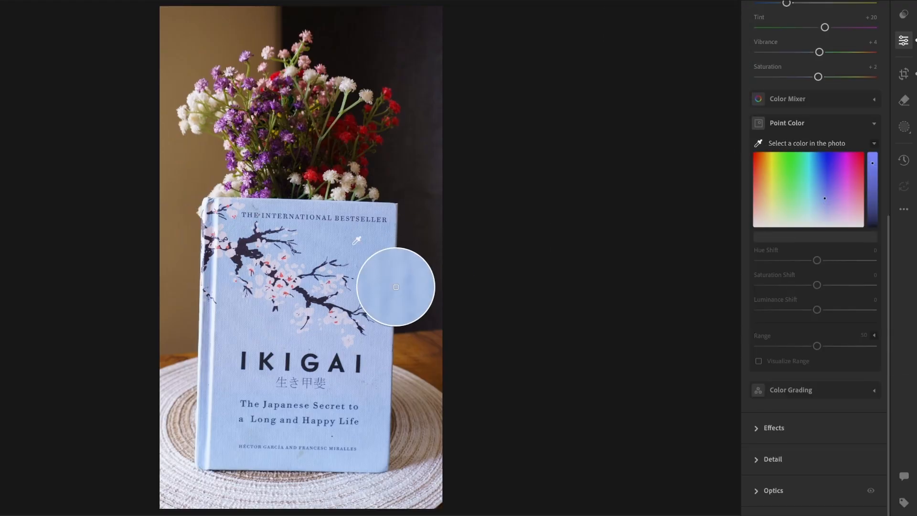
click(270, 452)
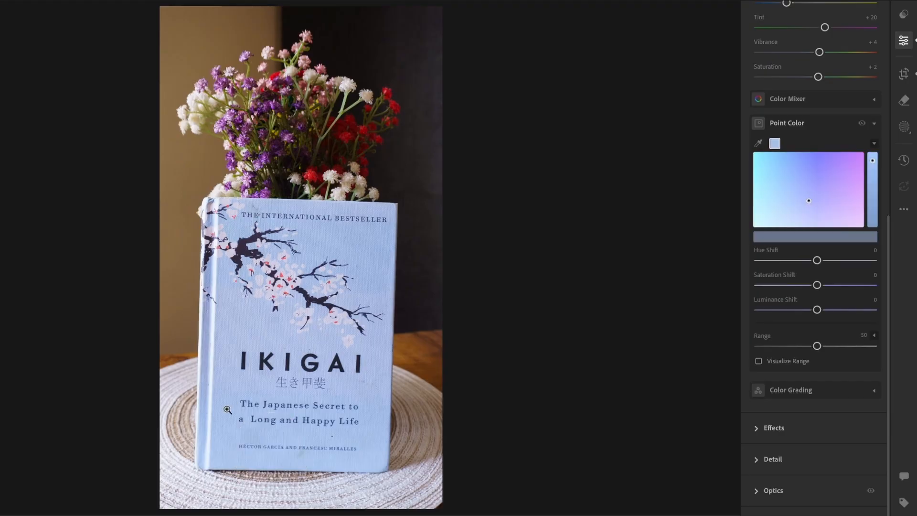
Set the sampled blue's Point Color Range to 60, Hue Shift to -6, Saturation Shift to +50 and Luminance Shift to about +6.
mouse_move(816, 346)
mouse_down()
mouse_move(809, 347)
mouse_move(833, 348)
mouse_move(827, 352)
mouse_up()
drag(809, 201, 803, 176)
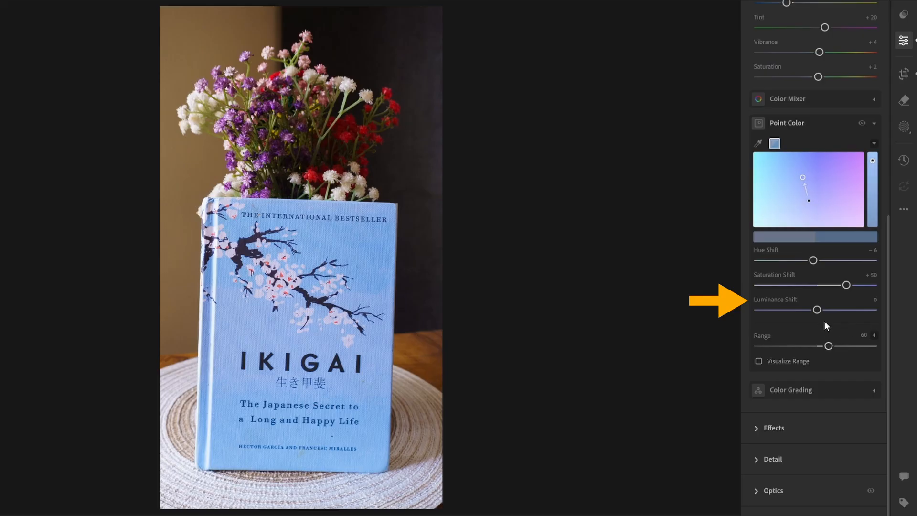
drag(818, 309, 822, 311)
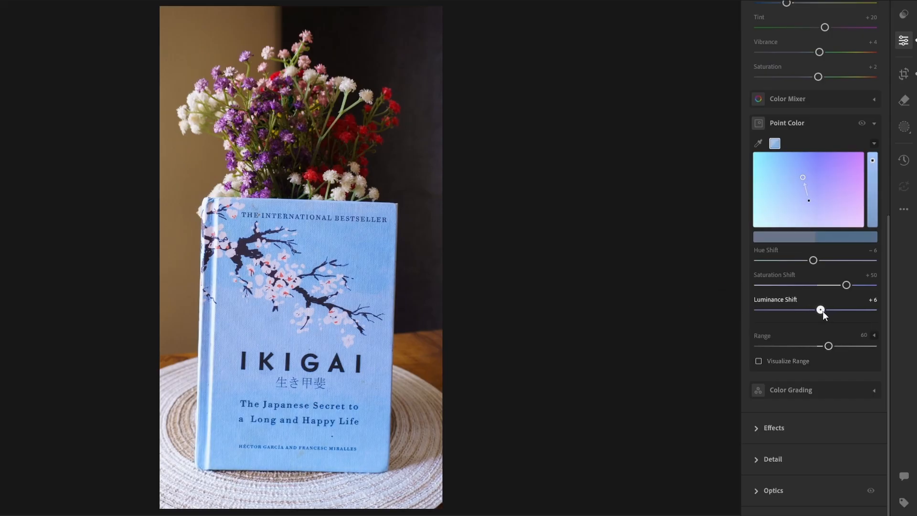
Compare the book cover with the Point Color adjustment switched off and on.
click(861, 124)
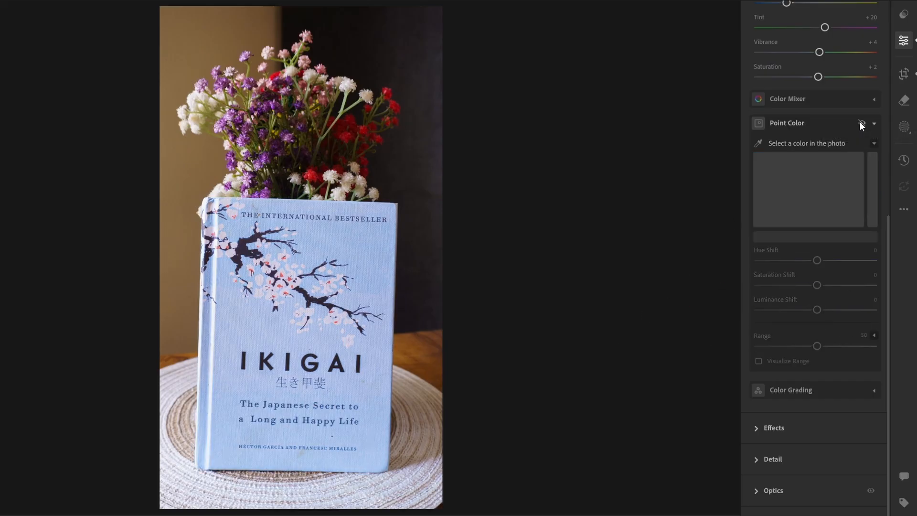
click(860, 123)
click(861, 124)
click(861, 124)
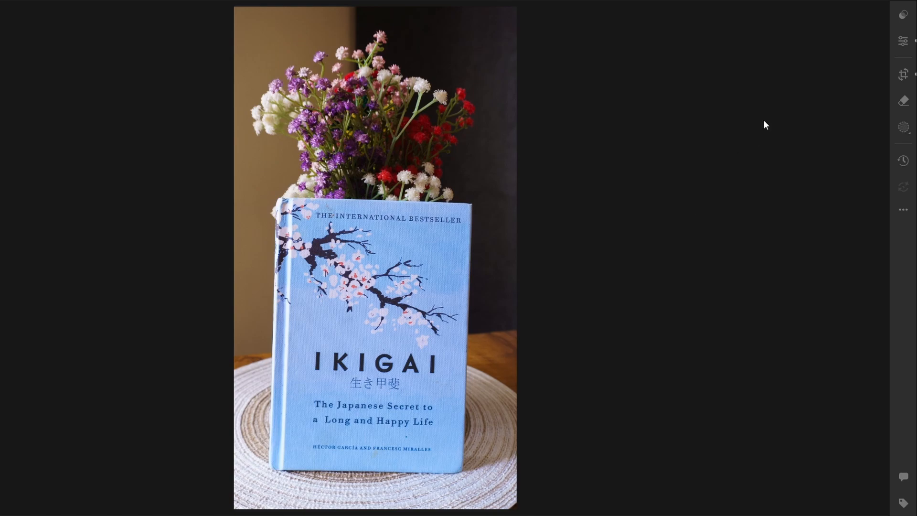
Adjust the Color Mixer by Saturation and raise the Blue saturation slightly.
click(902, 40)
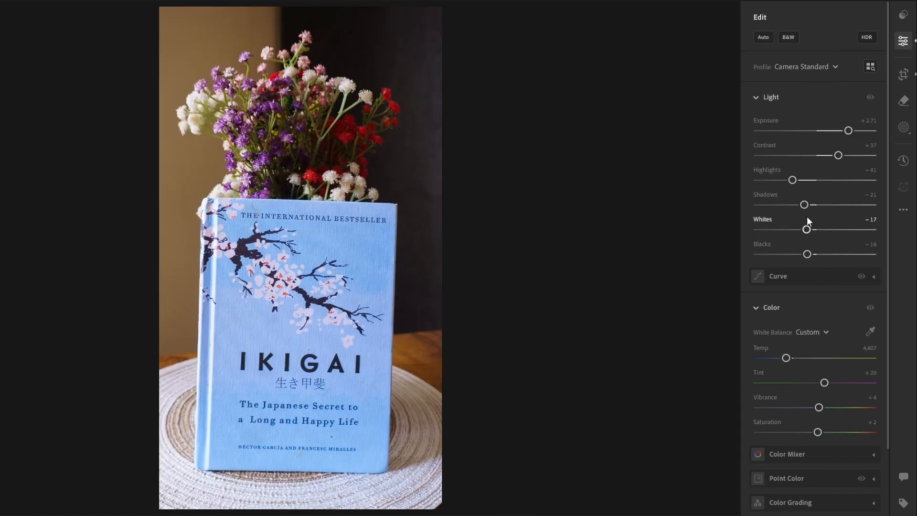
scroll(806, 217, down, 3)
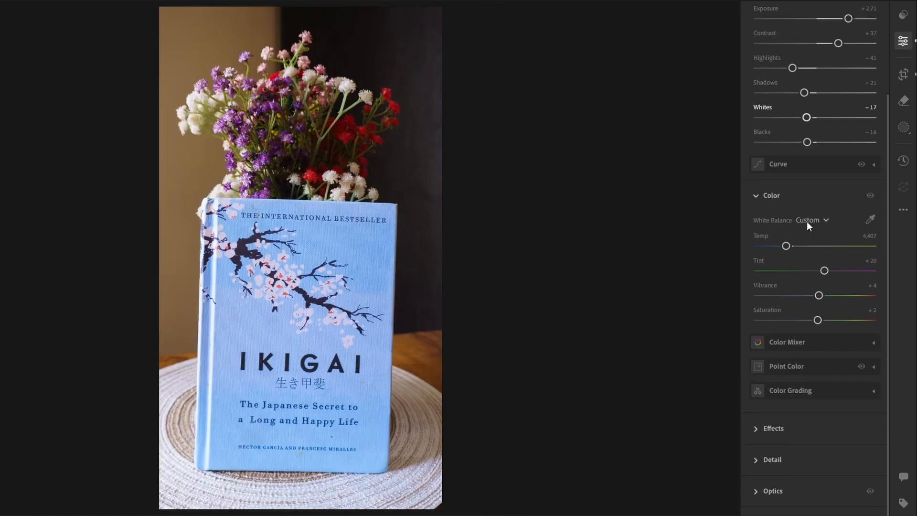
click(873, 343)
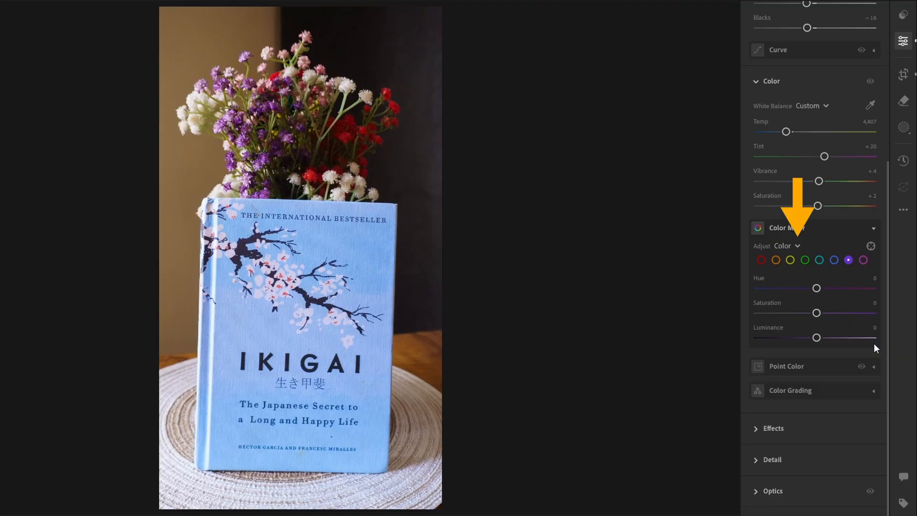
click(797, 246)
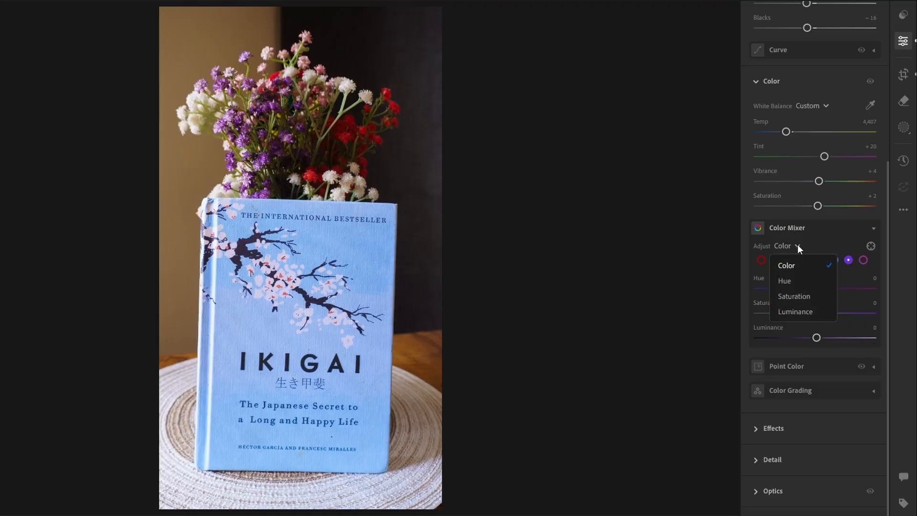
click(794, 296)
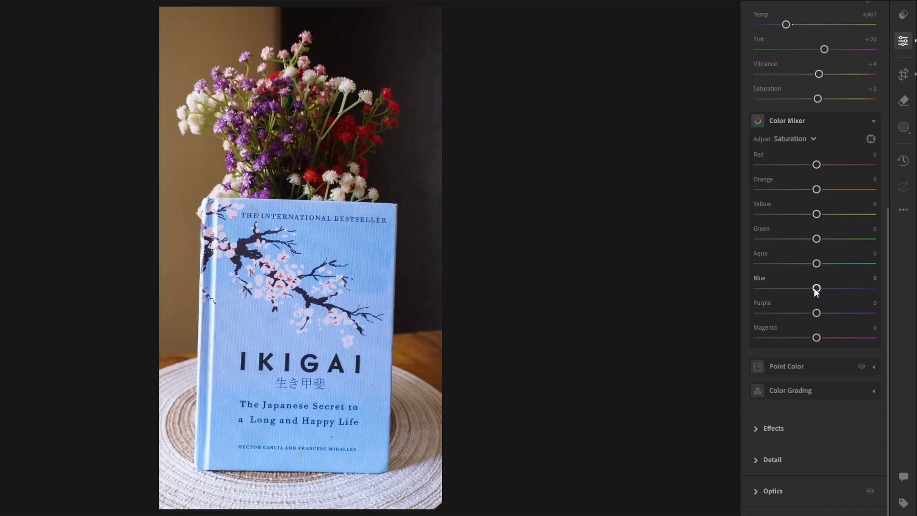
drag(816, 288, 823, 290)
click(812, 139)
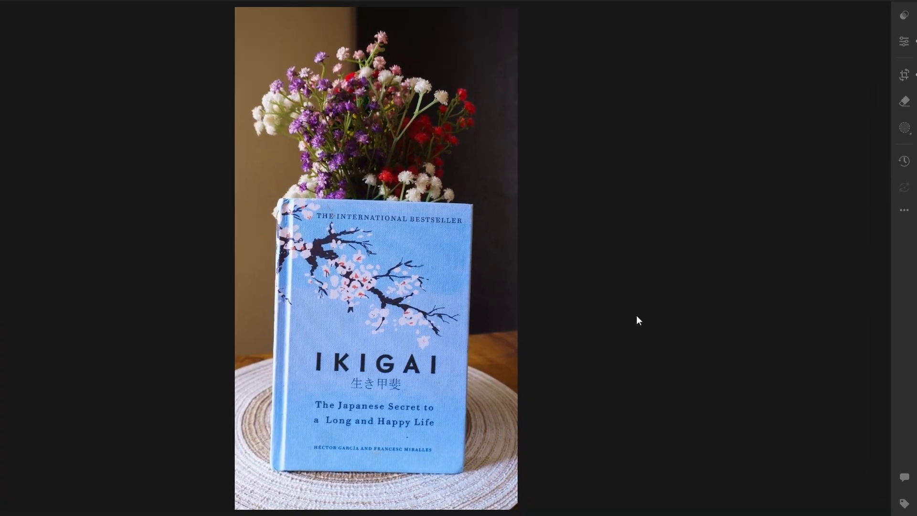
Examine the Shadows, Midtones, Highlights and Global wheels in Color Grading.
click(904, 42)
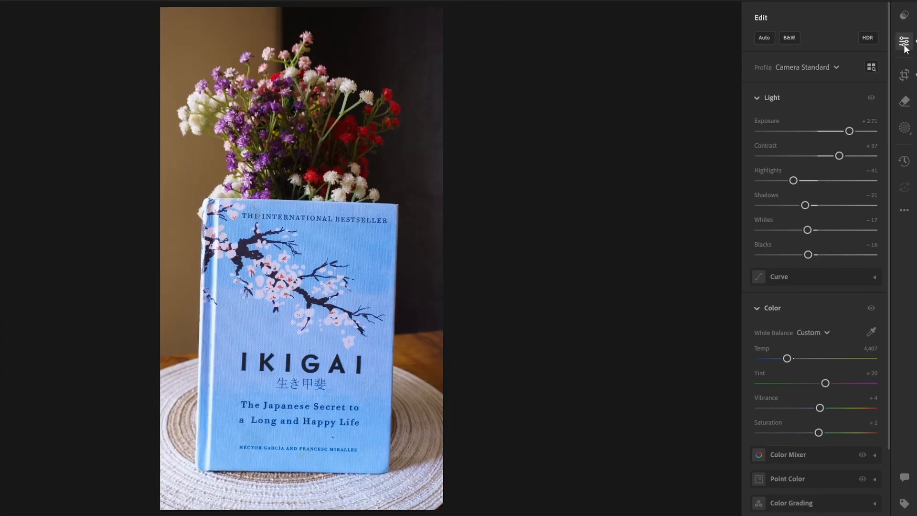
scroll(806, 176, down, 3)
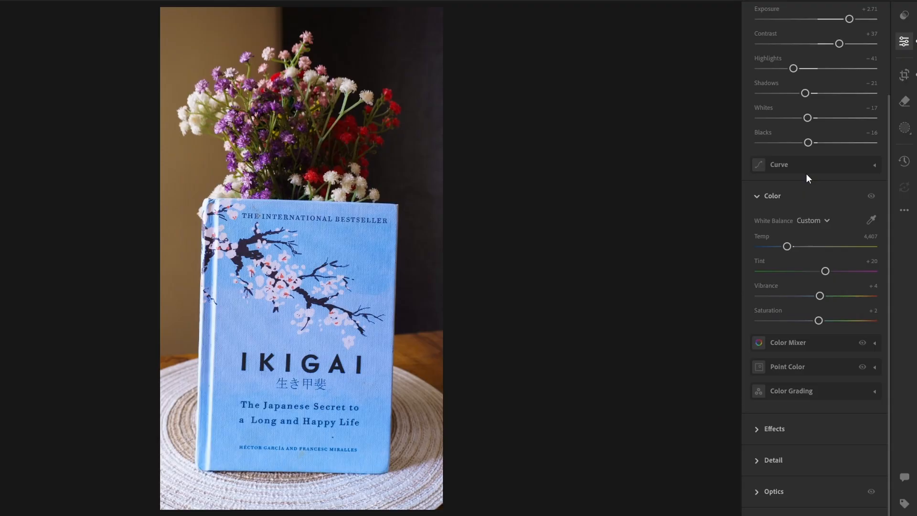
click(873, 391)
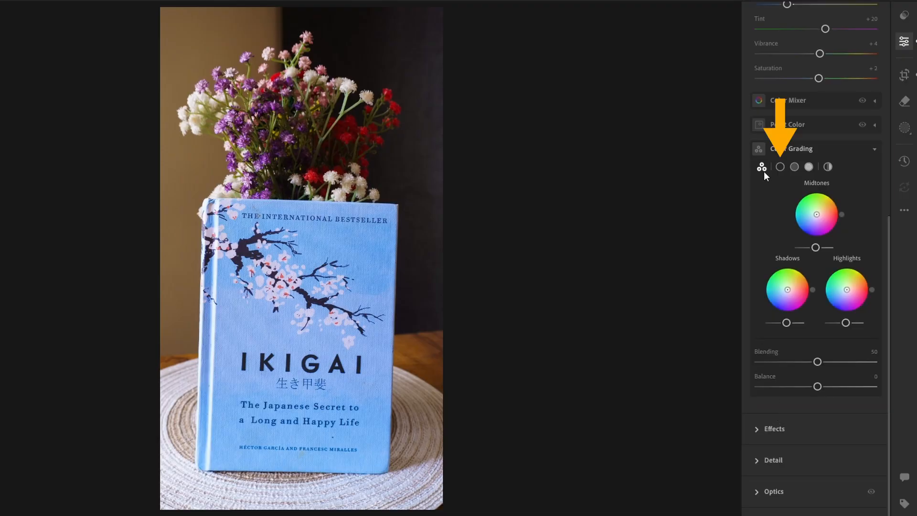
click(780, 166)
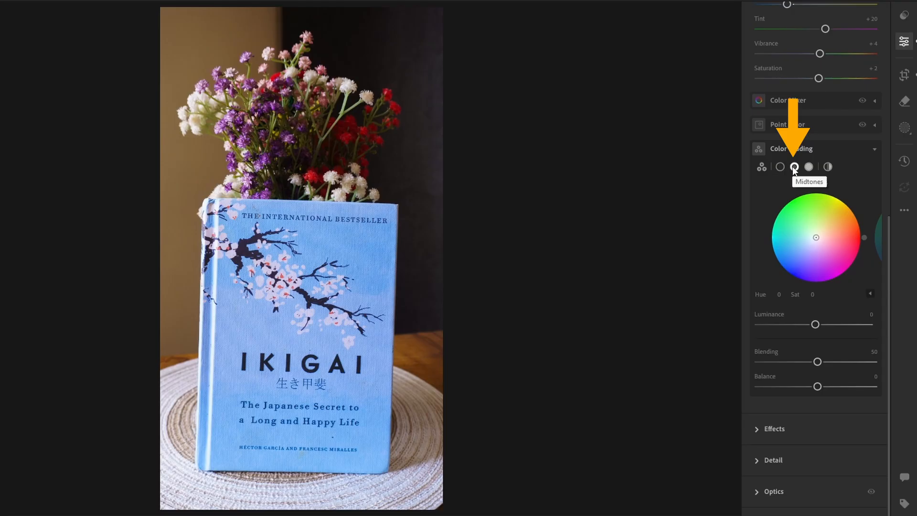
click(794, 167)
click(809, 167)
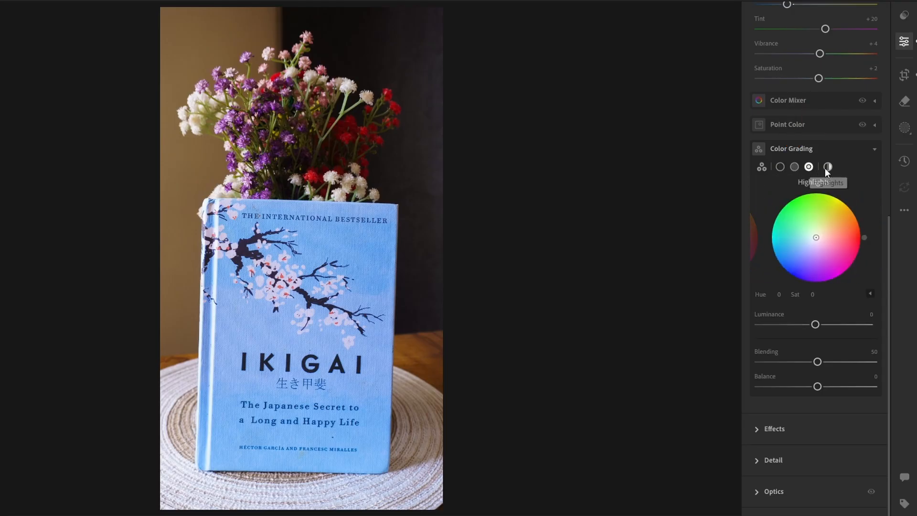
click(826, 168)
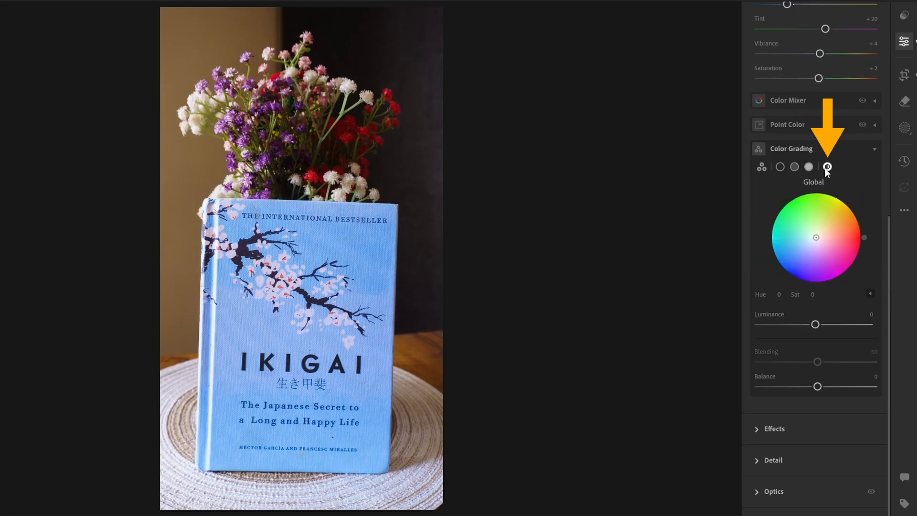
Tint the shadows toward blue and grade the midtones, highlights and global color, setting Global to Hue 219 and Saturation 15.
click(780, 169)
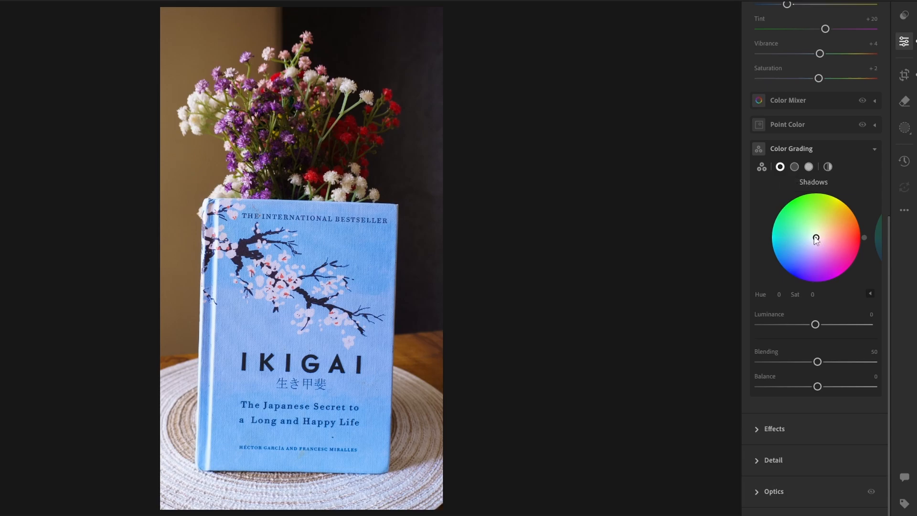
mouse_move(816, 238)
mouse_down()
mouse_move(823, 233)
mouse_move(822, 260)
mouse_move(806, 230)
mouse_move(818, 234)
mouse_move(798, 249)
mouse_move(810, 242)
mouse_up()
click(794, 166)
click(808, 166)
click(828, 167)
Set the Color Grading Balance to +11, raise the Global Luminance slightly, and compare the photo without and with the grading.
drag(819, 385, 824, 386)
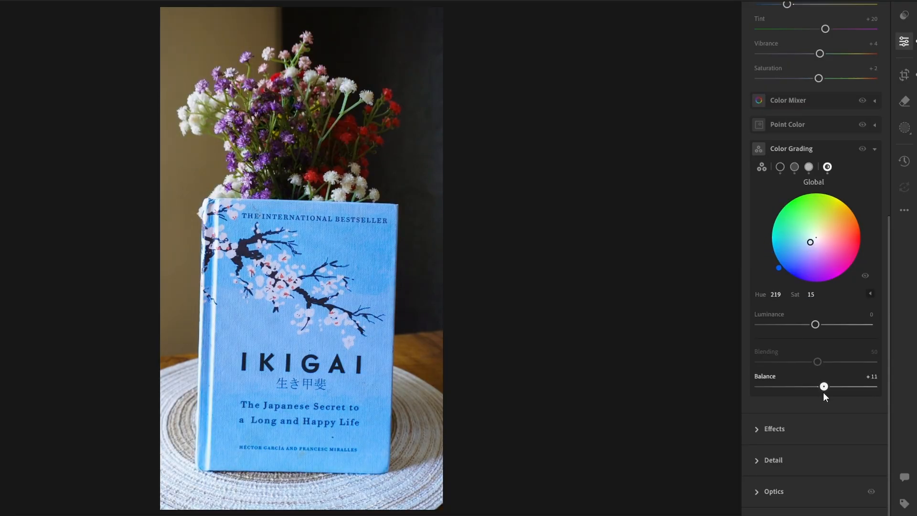
drag(815, 324, 829, 324)
click(862, 148)
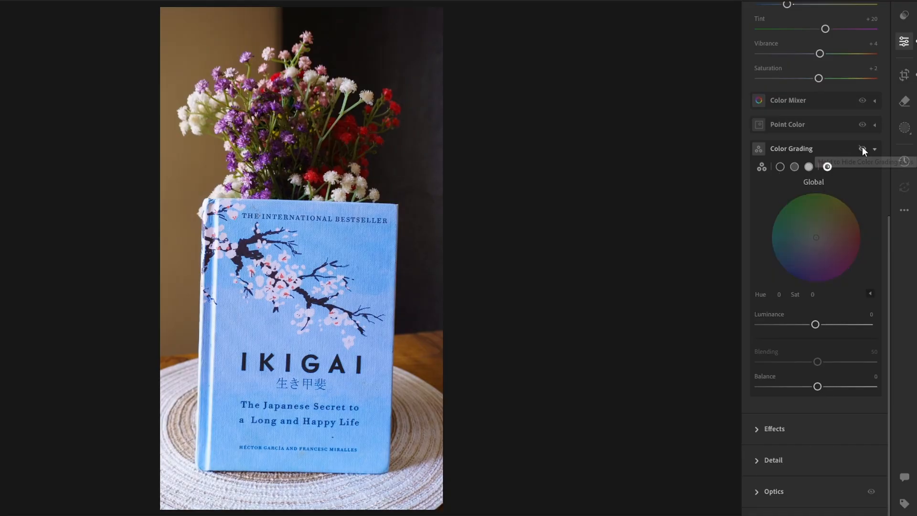
click(862, 147)
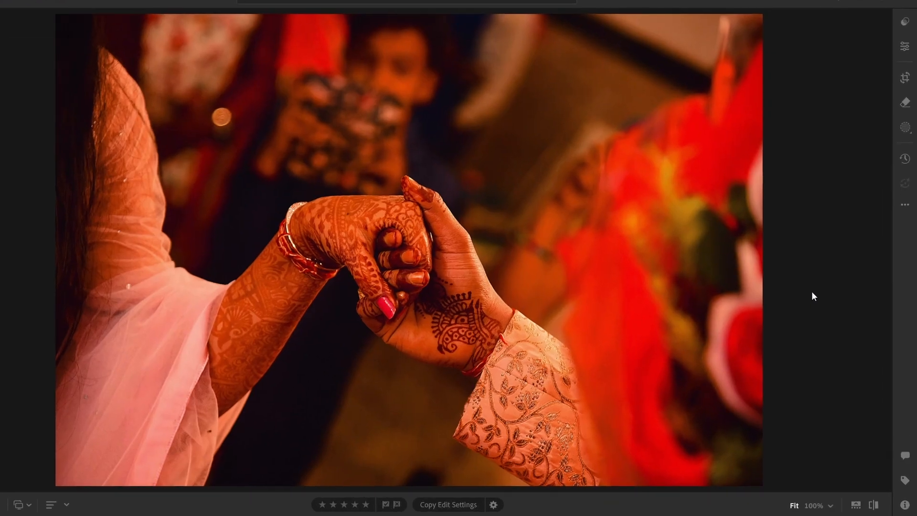
Raise the midtones of the green and blue tone curves on the photo of the hennaed hands.
click(904, 47)
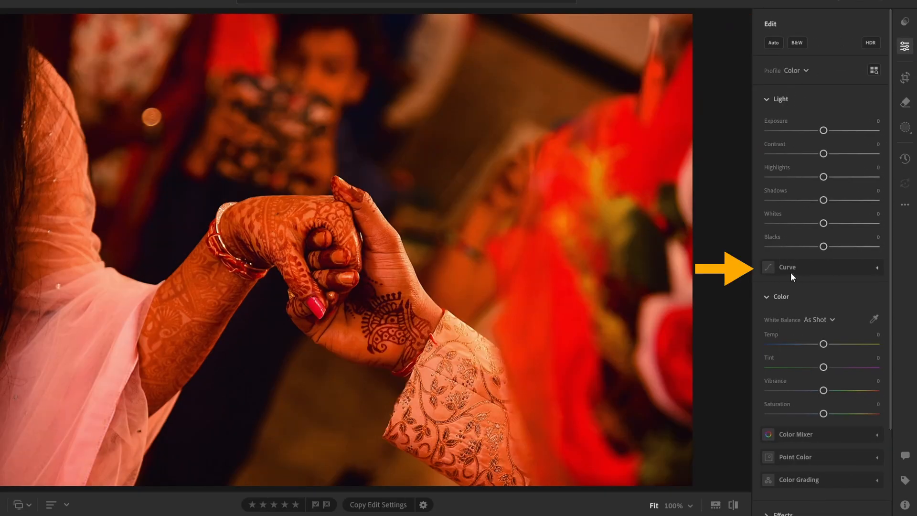
click(877, 268)
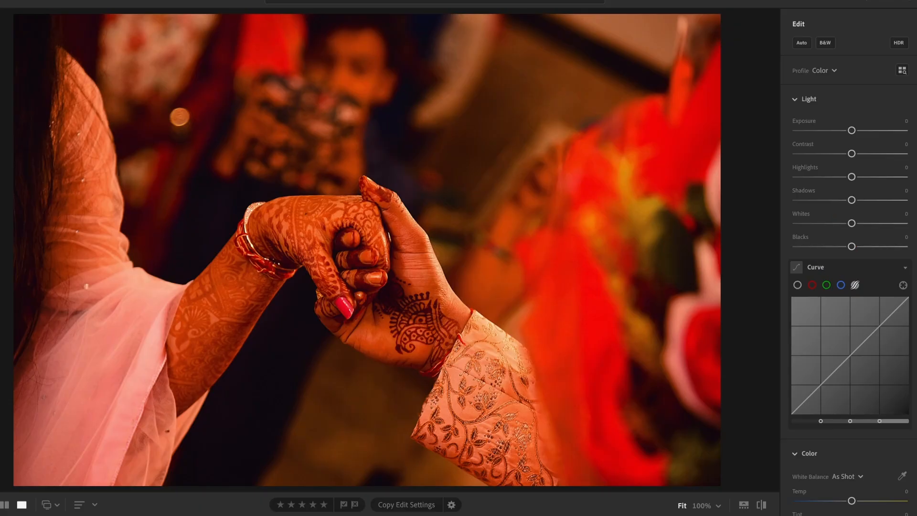
click(826, 285)
drag(844, 359, 843, 349)
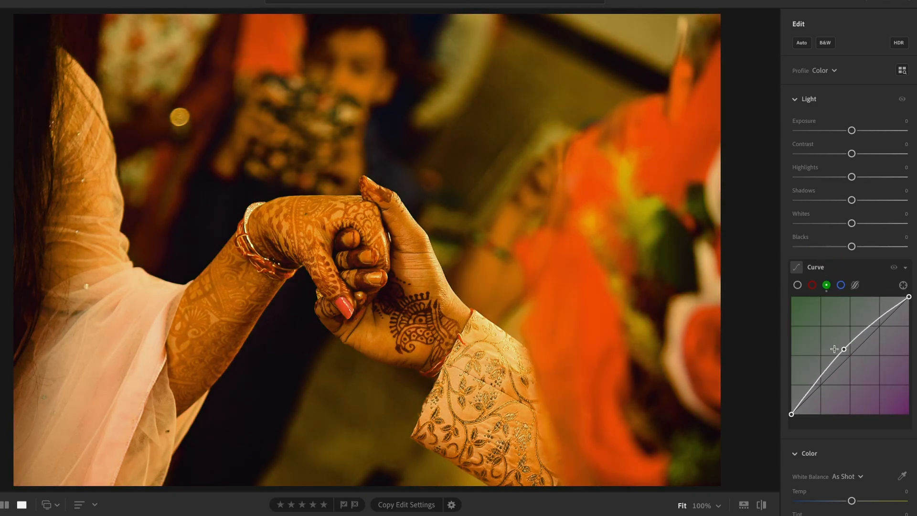
click(841, 285)
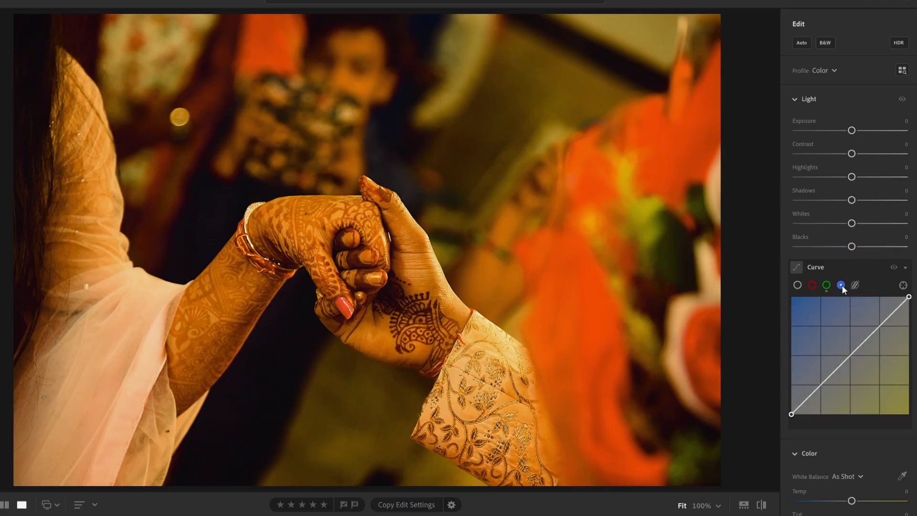
drag(851, 355, 845, 348)
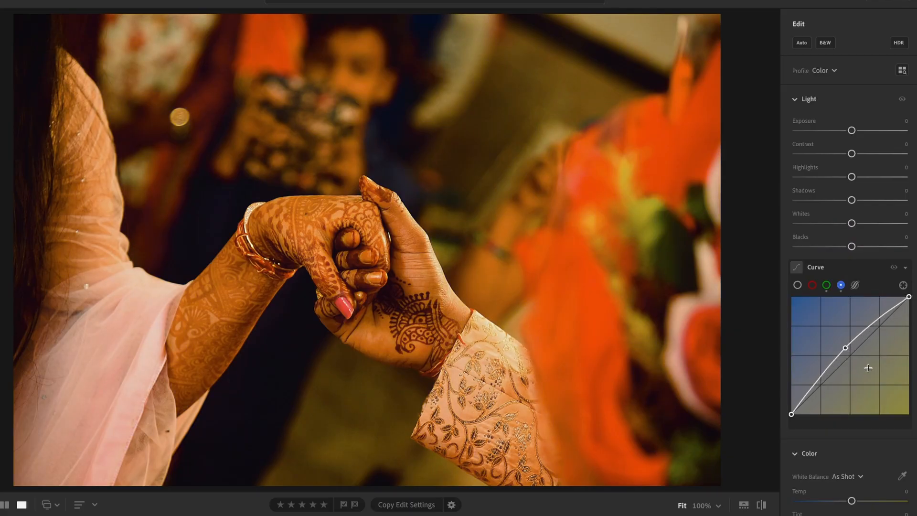
Lower the midtones of the red tone curve slightly and place the green curve's midpoint at 45.5, 55.7.
click(812, 285)
drag(852, 357, 855, 358)
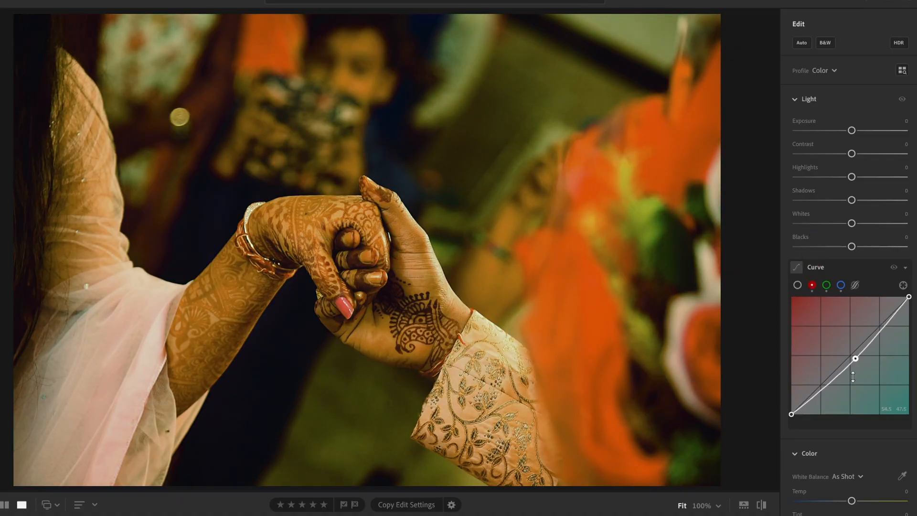
click(826, 285)
drag(844, 361, 845, 349)
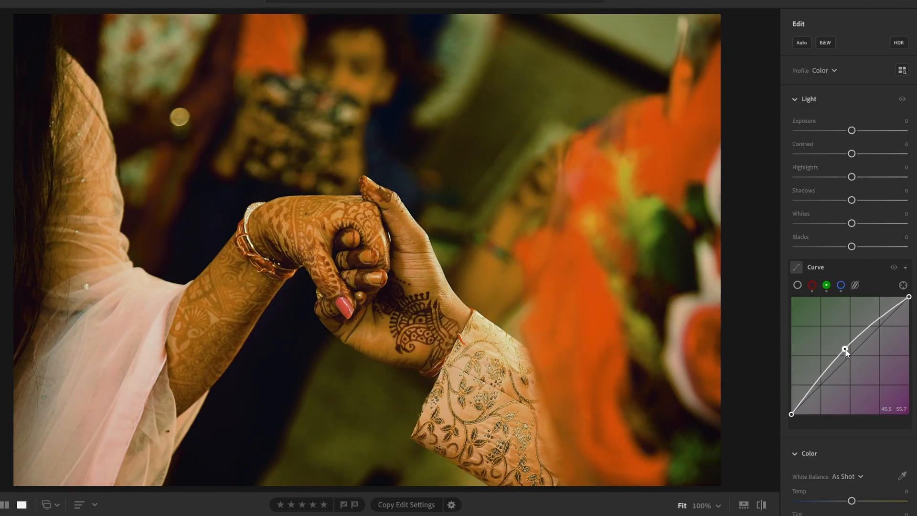
click(812, 285)
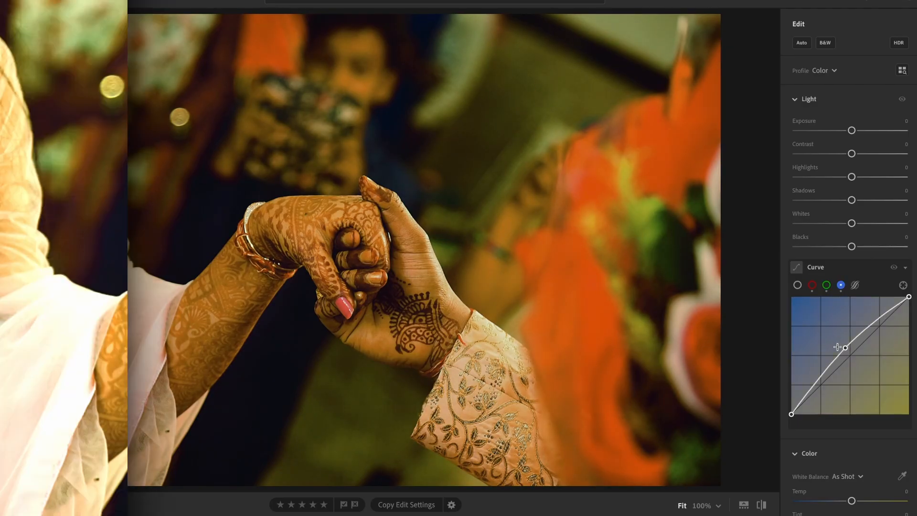
Lift the shadows and pull down the highlights on the overall point curve.
click(797, 285)
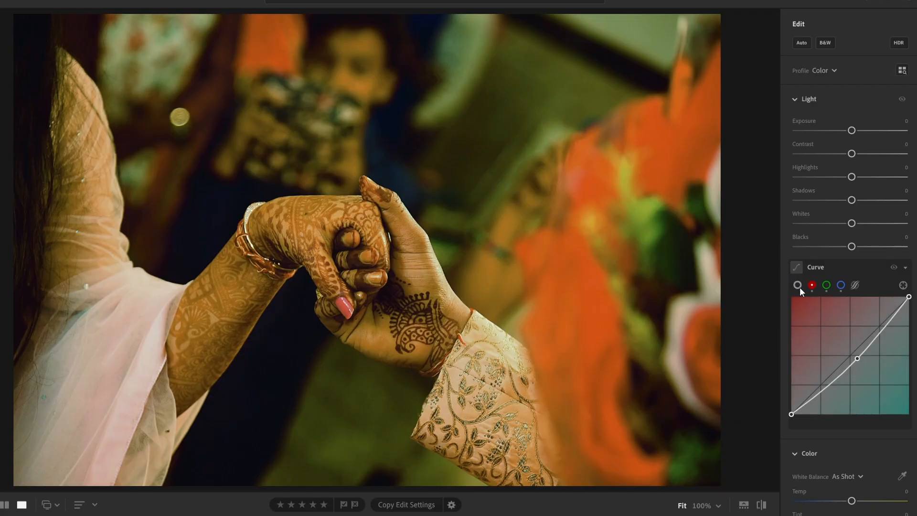
drag(855, 349, 850, 345)
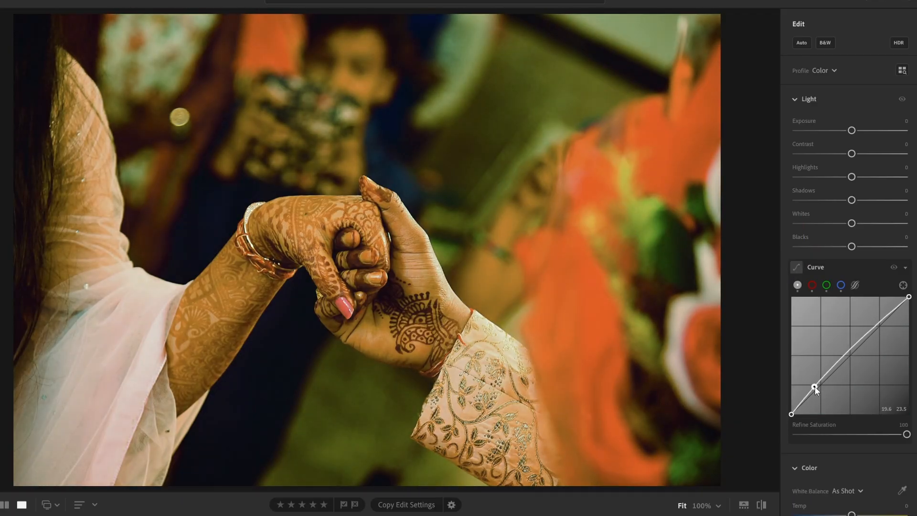
drag(814, 386, 811, 383)
drag(880, 317, 886, 328)
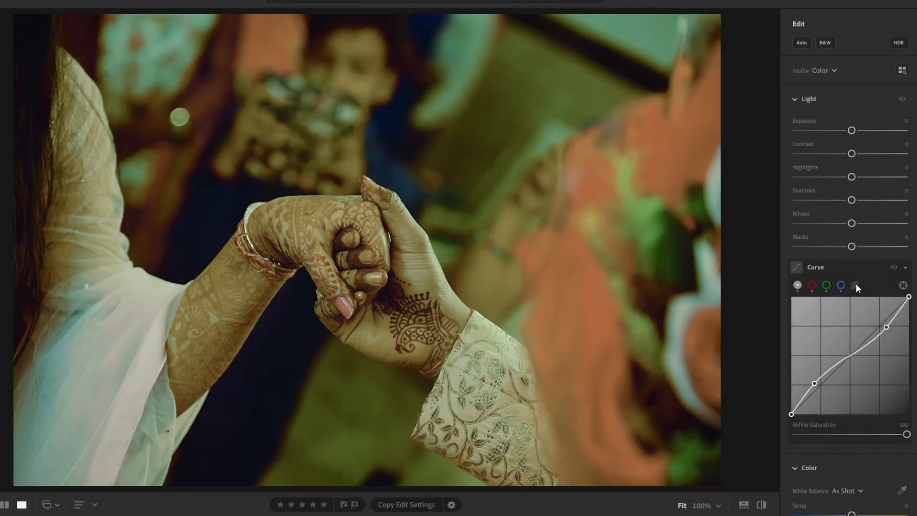
Raise the Lights region of the parametric curve slightly and compare the photo with the Curve adjustment switched off and on.
click(855, 285)
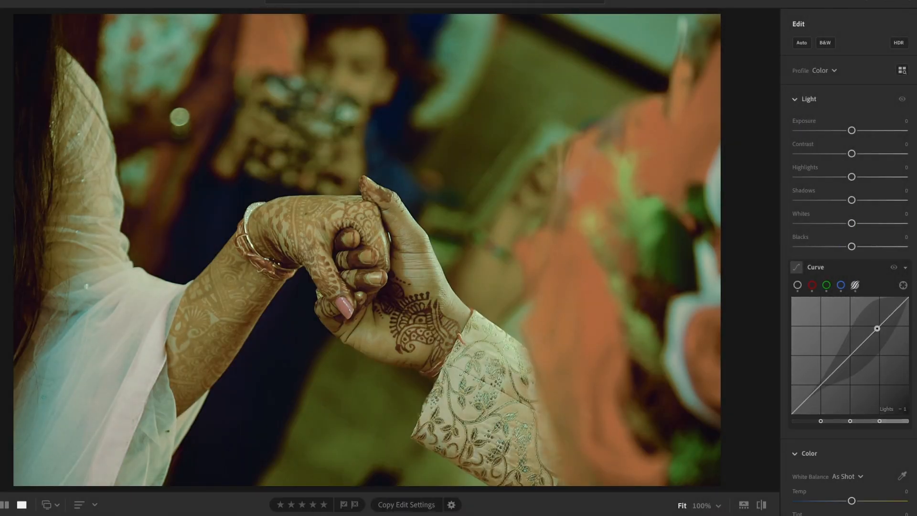
drag(876, 328, 876, 325)
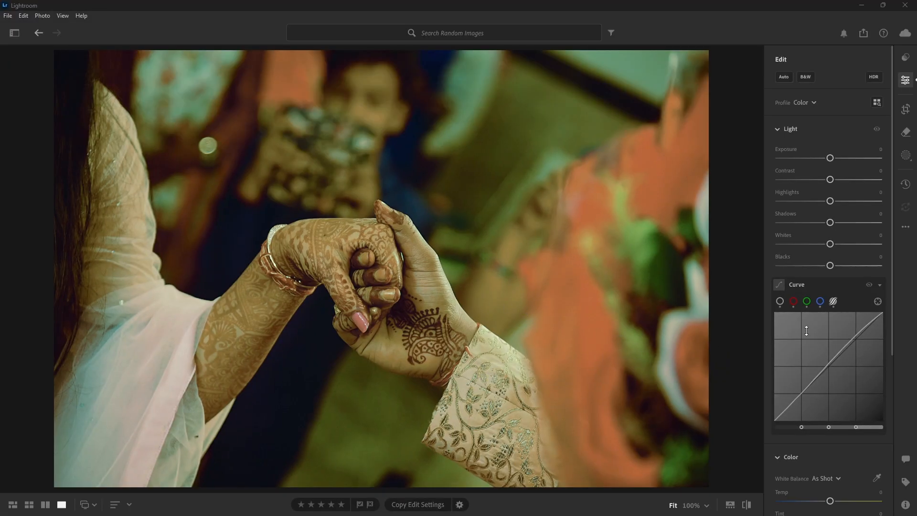
click(867, 285)
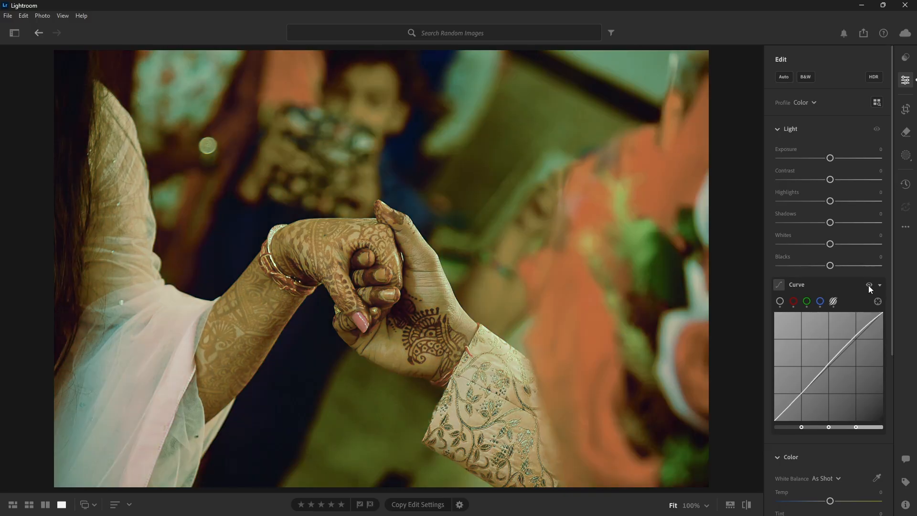
drag(868, 285, 867, 285)
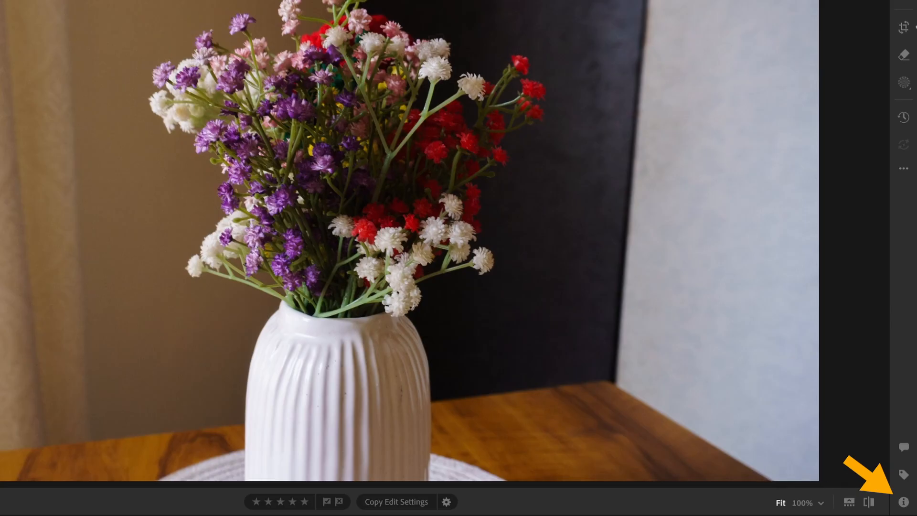
Show the camera and file information of the vase photo.
click(904, 501)
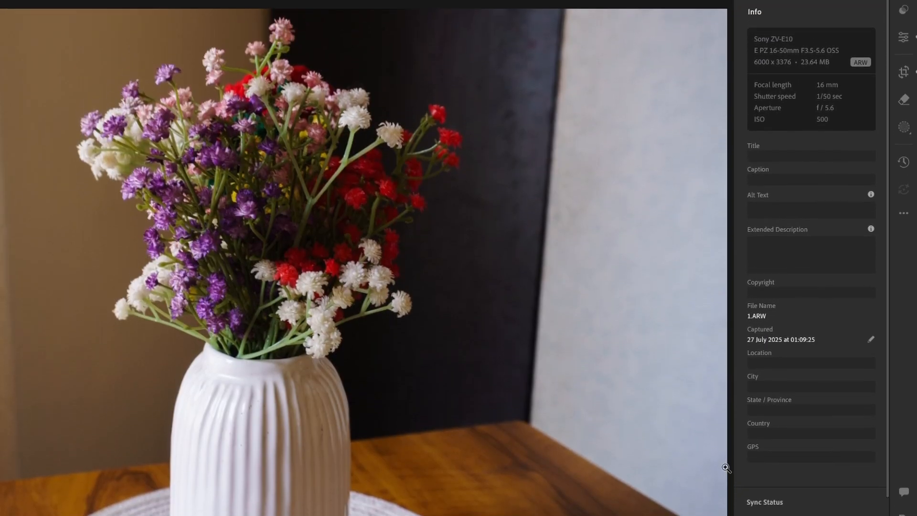